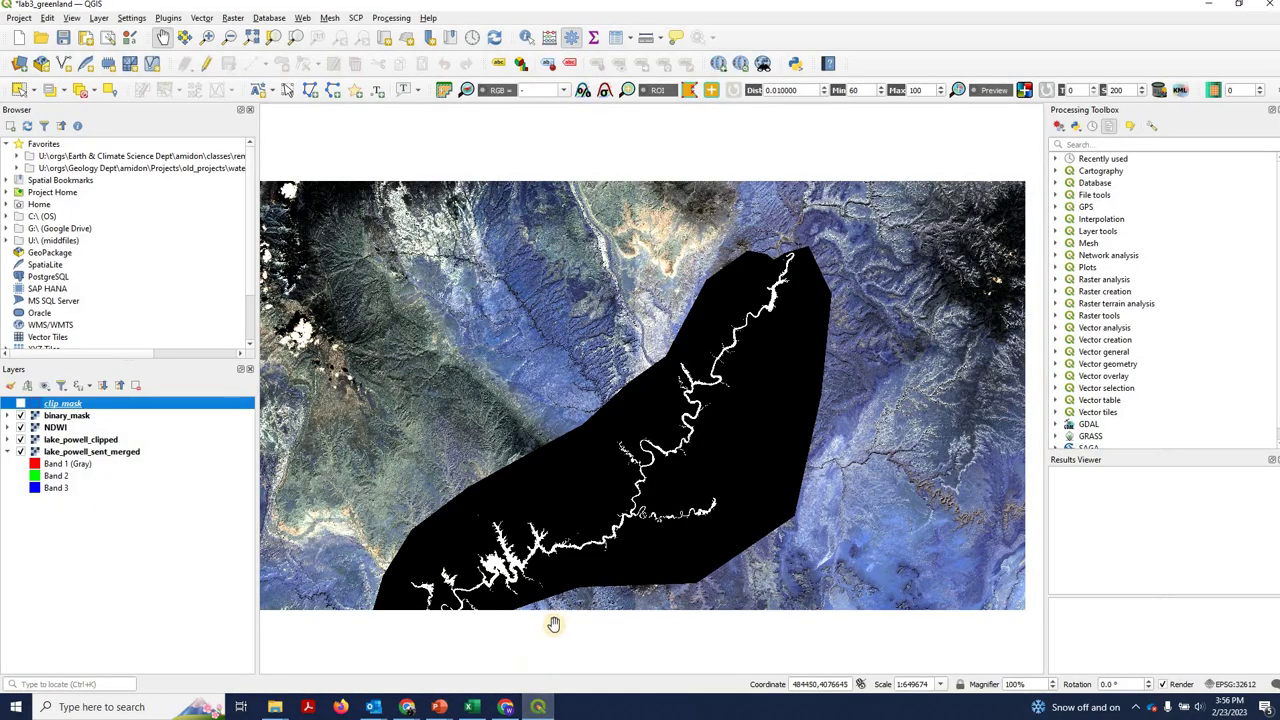
# - Pan the map slightly to reframe Lake Powell
pyautogui.moveTo(581, 497); pyautogui.dragTo(580, 457)
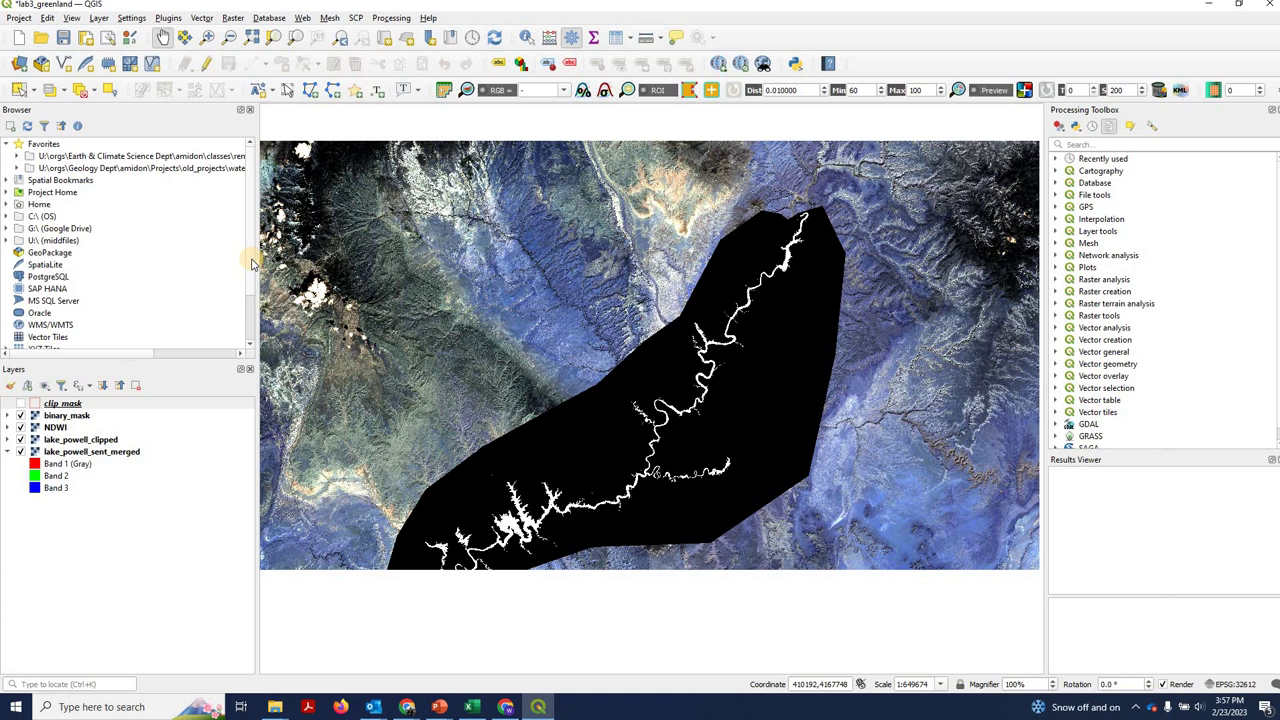
# - In the Data Source Manager, browse to tutorial/data/temperature2 and pick lake_powell_july_temp
pyautogui.click(19, 66)
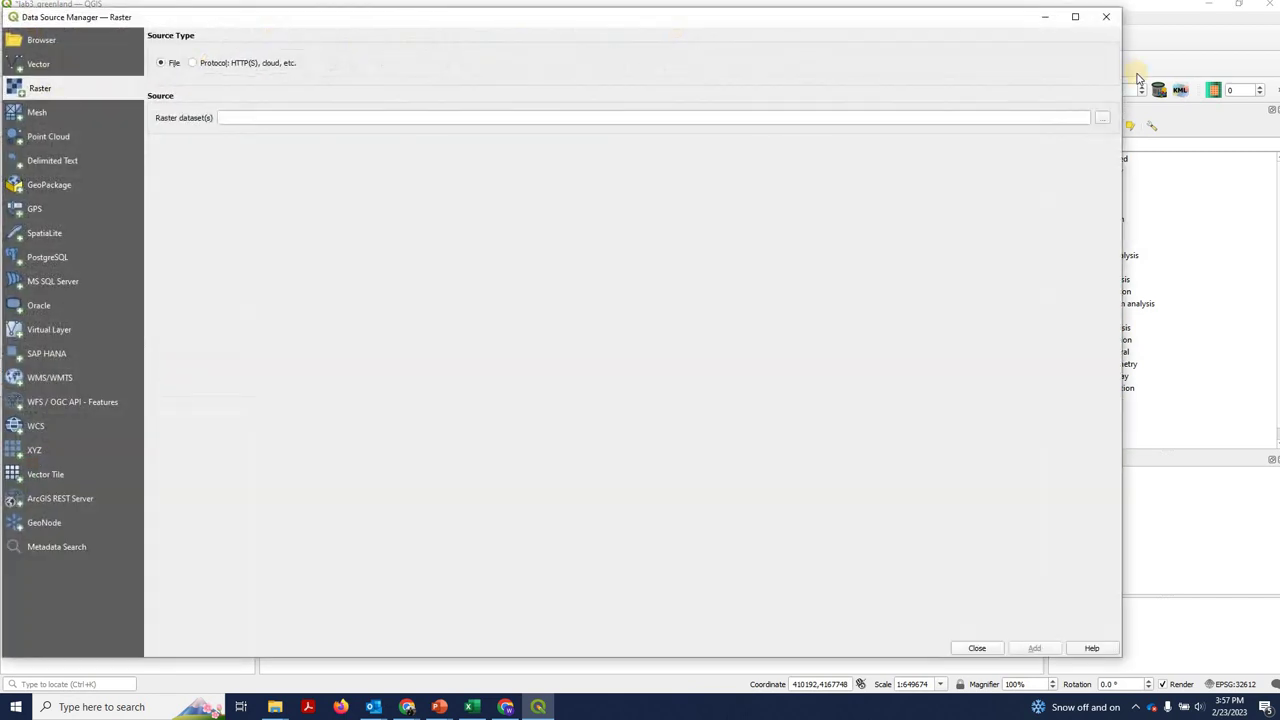
pyautogui.click(1105, 121)
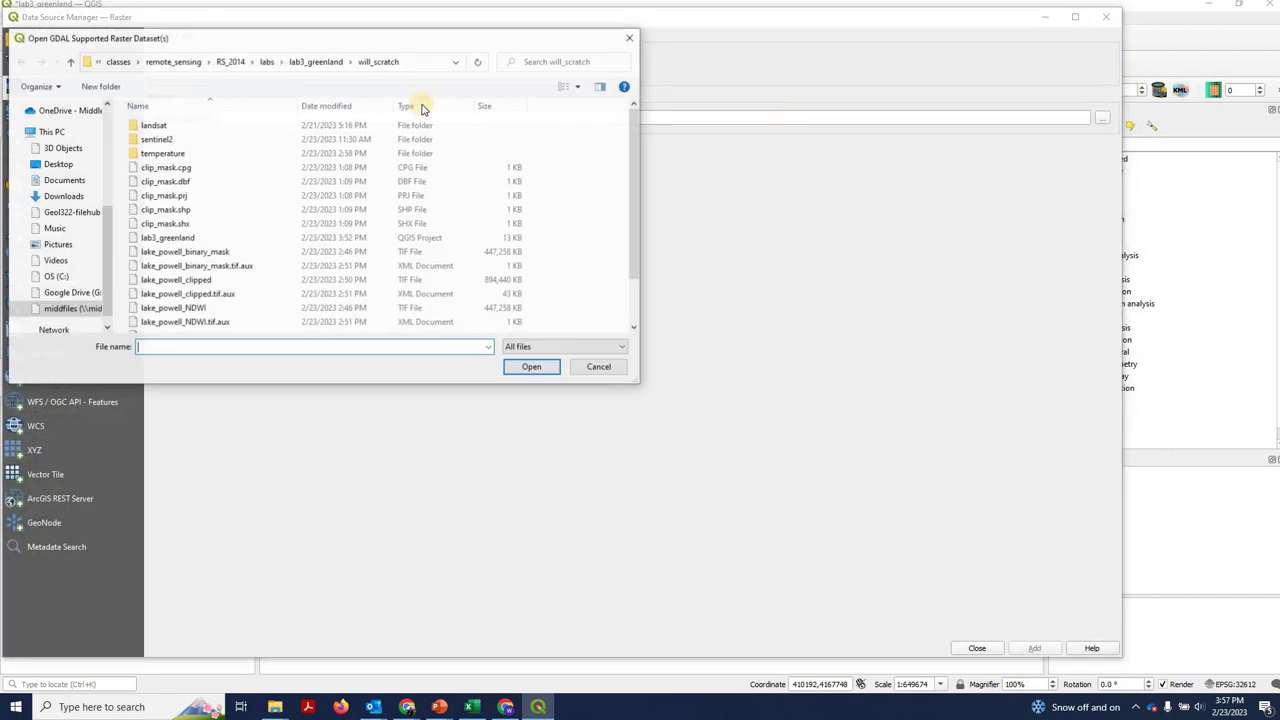
pyautogui.click(320, 61)
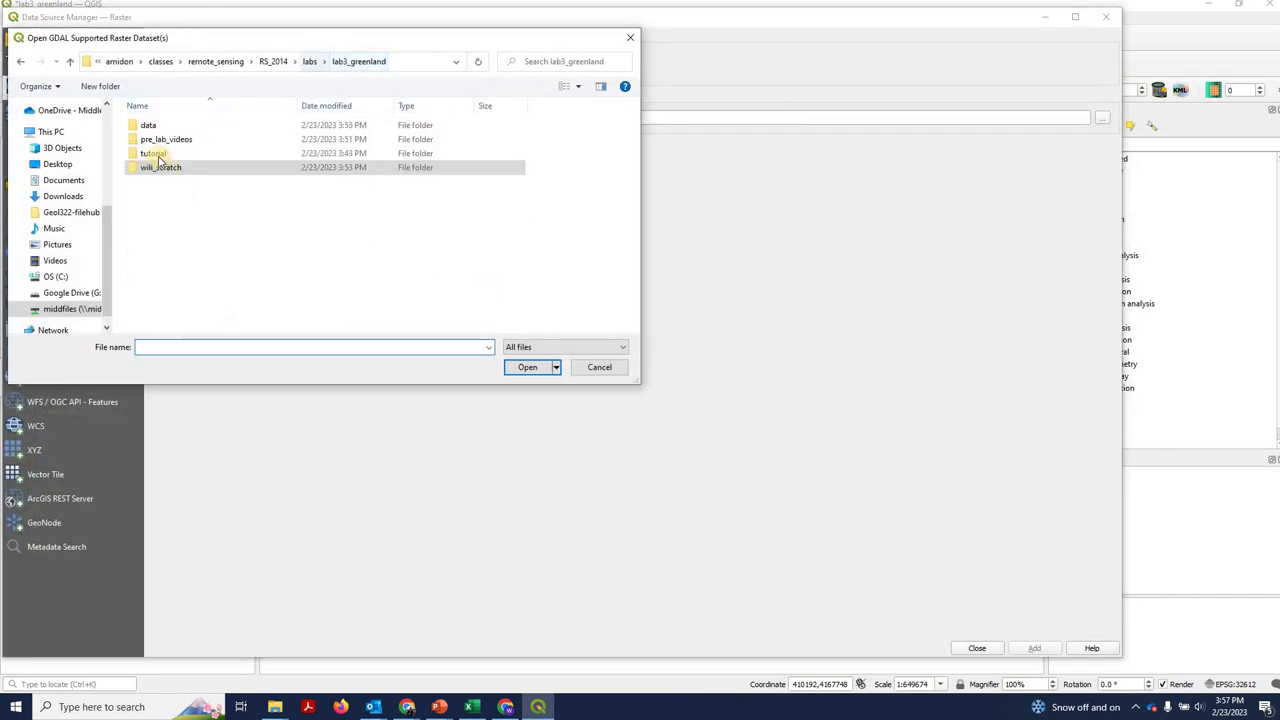
pyautogui.doubleClick(156, 156)
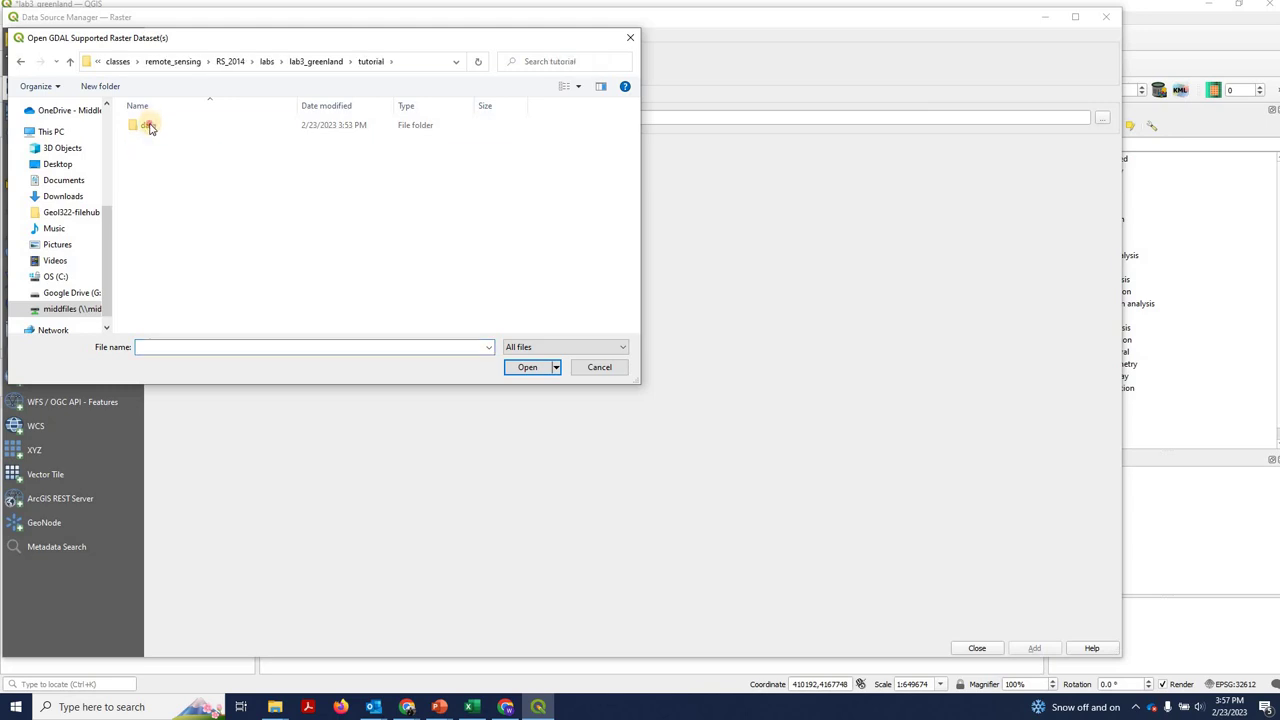
pyautogui.doubleClick(150, 128)
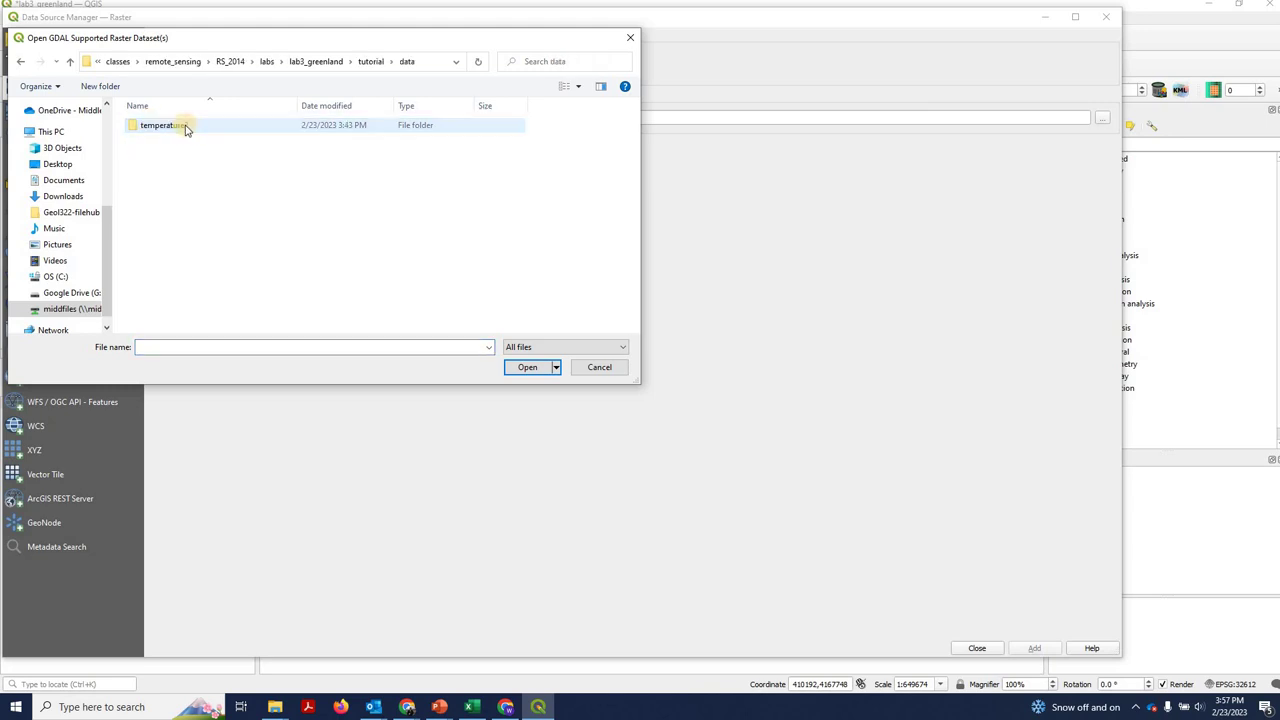
pyautogui.doubleClick(182, 126)
pyautogui.click(155, 126)
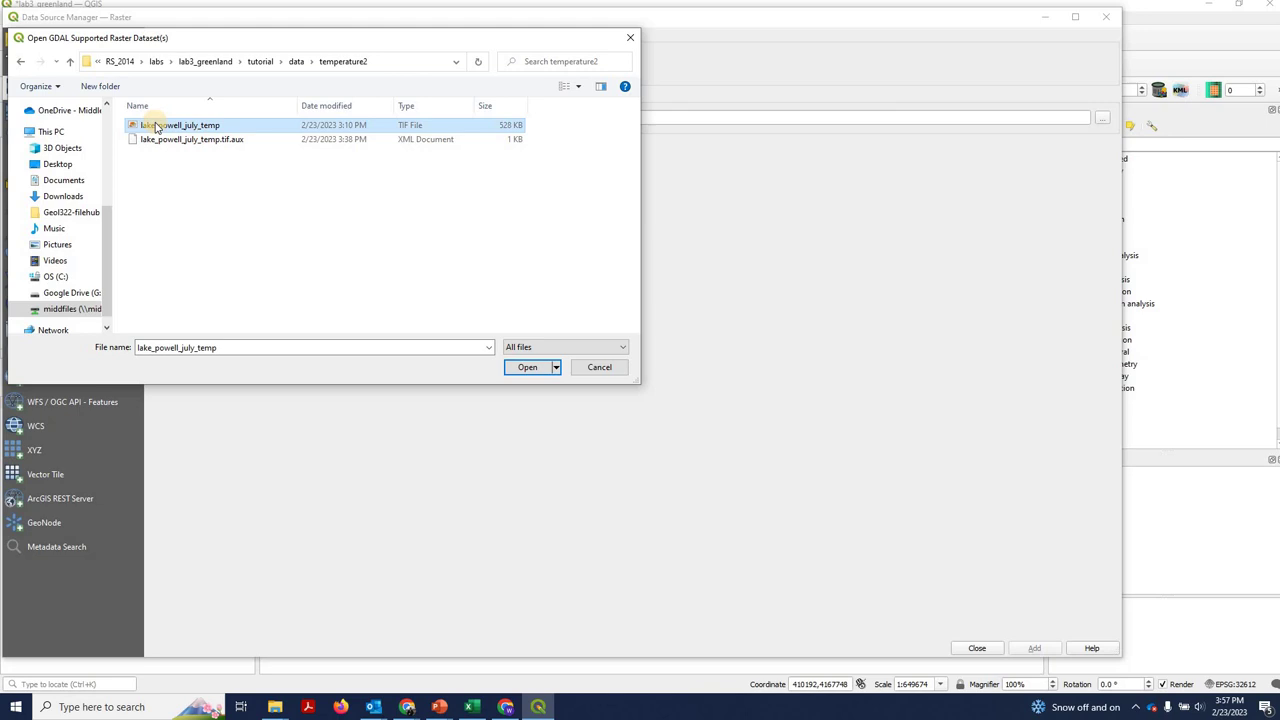
# - Add the lake_powell_july_temp raster to the map and zoom out to its full extent
pyautogui.click(527, 368)
pyautogui.click(527, 368)
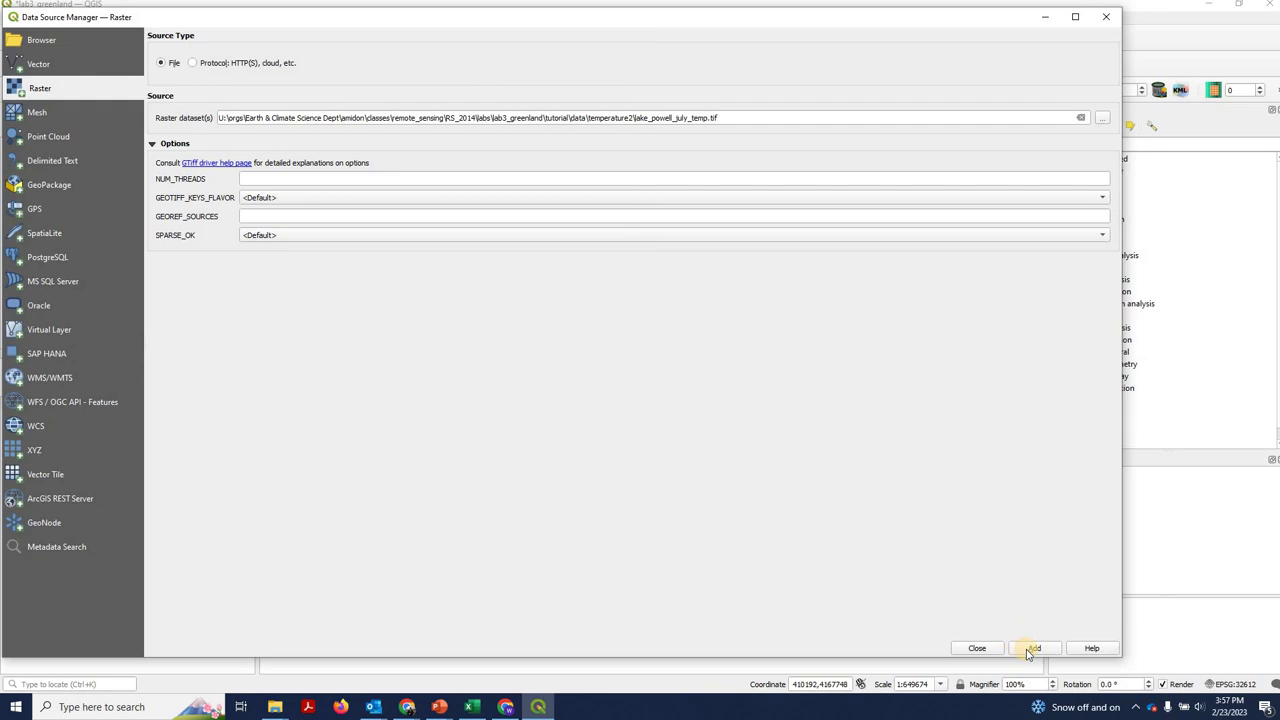
pyautogui.click(1032, 649)
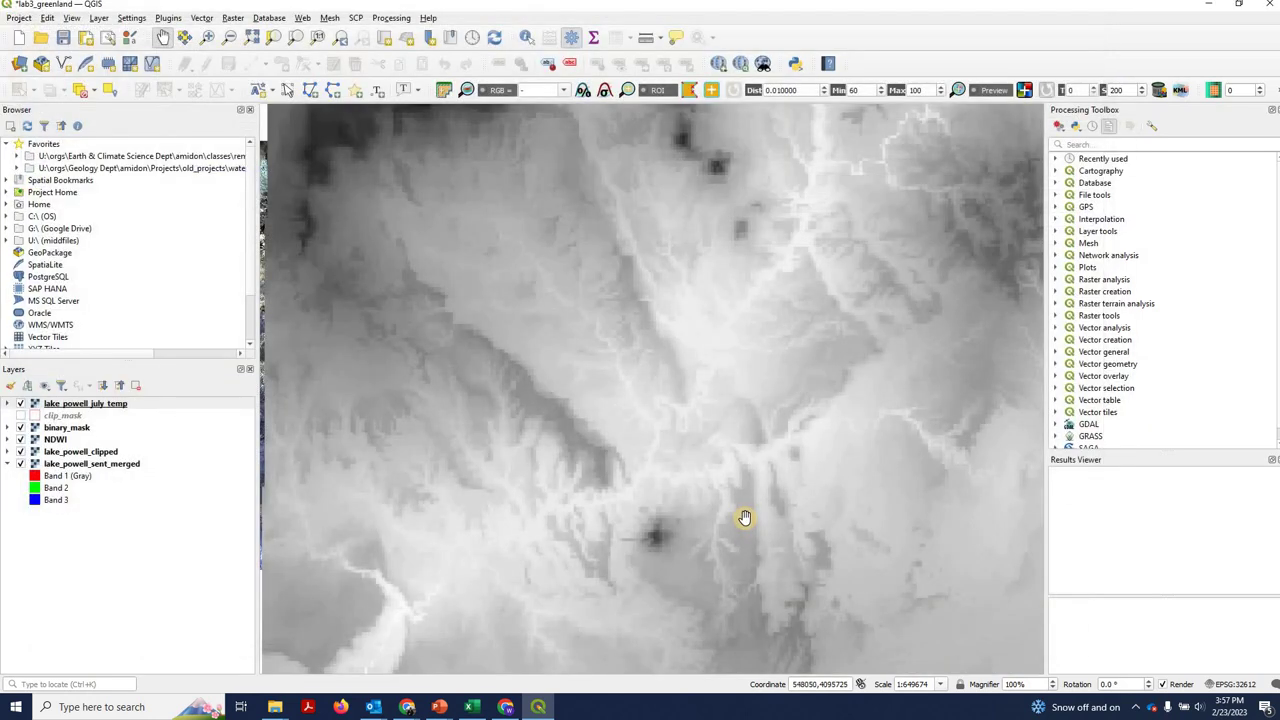
pyautogui.scroll(-1, 745, 517)
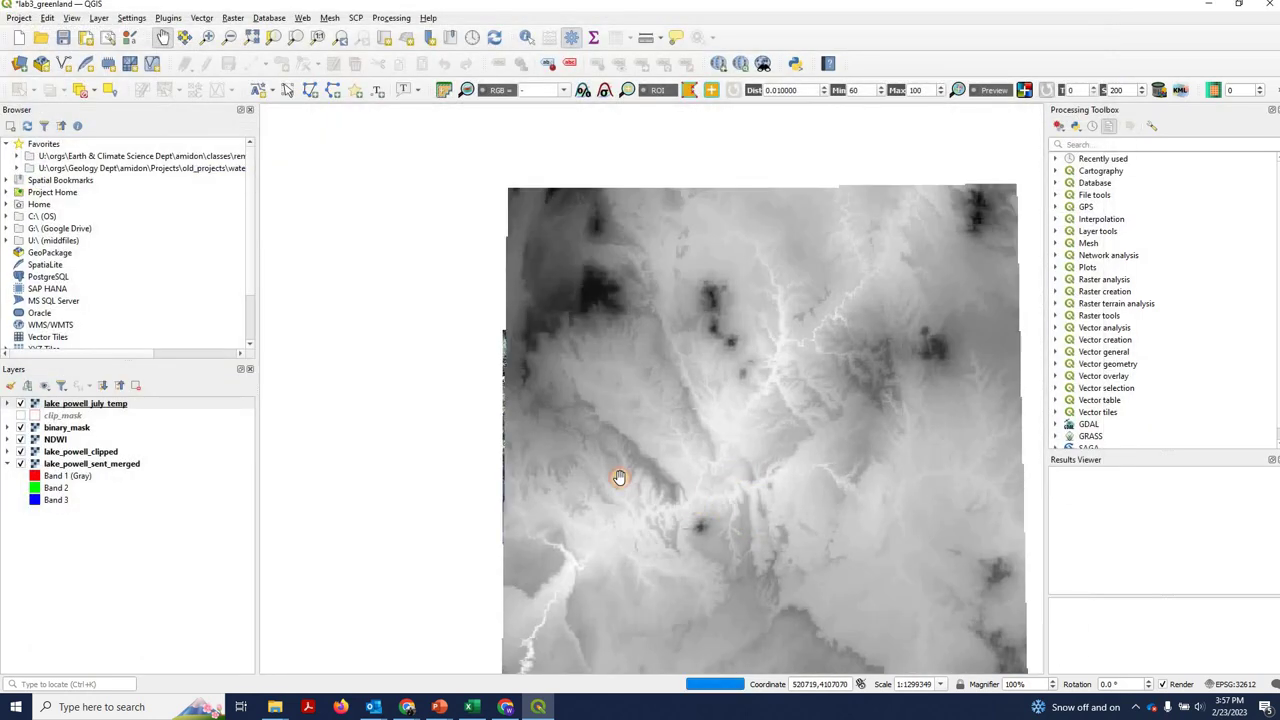
pyautogui.moveTo(619, 477); pyautogui.dragTo(520, 444)
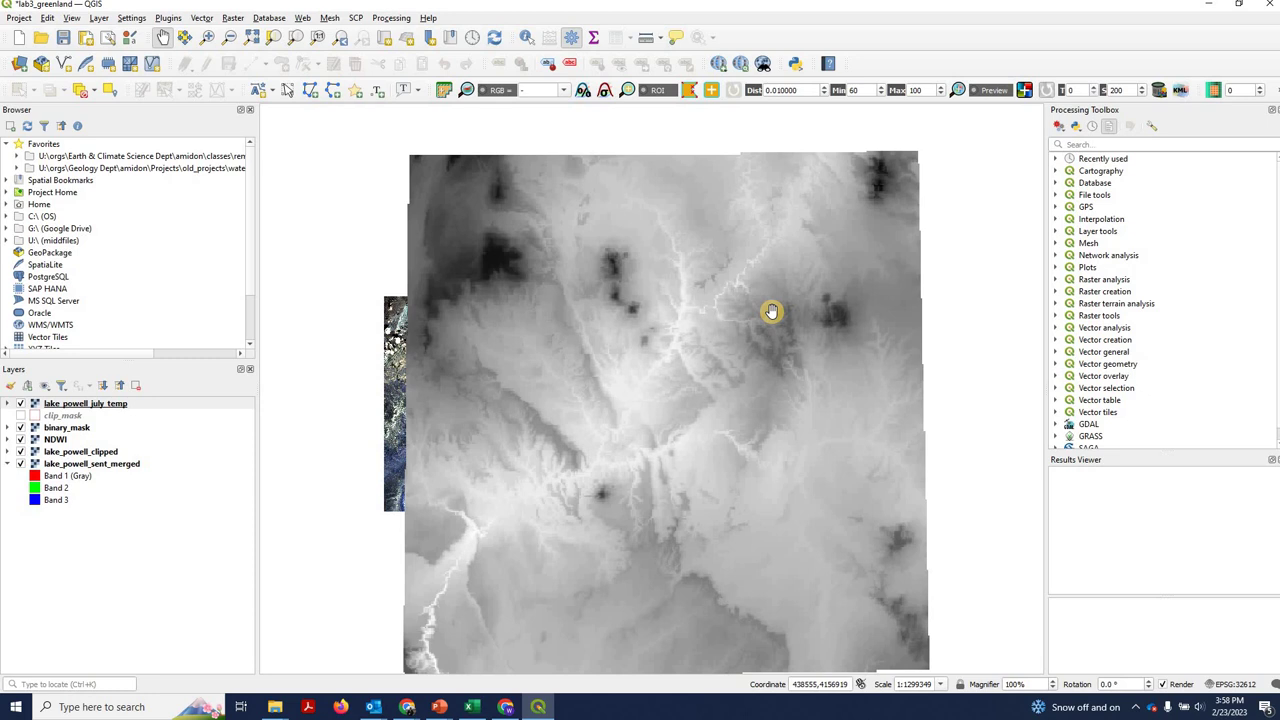
# - Find and open the Raster calculator from the Processing Toolbox search
pyautogui.click(1108, 146)
pyautogui.write('ratse')
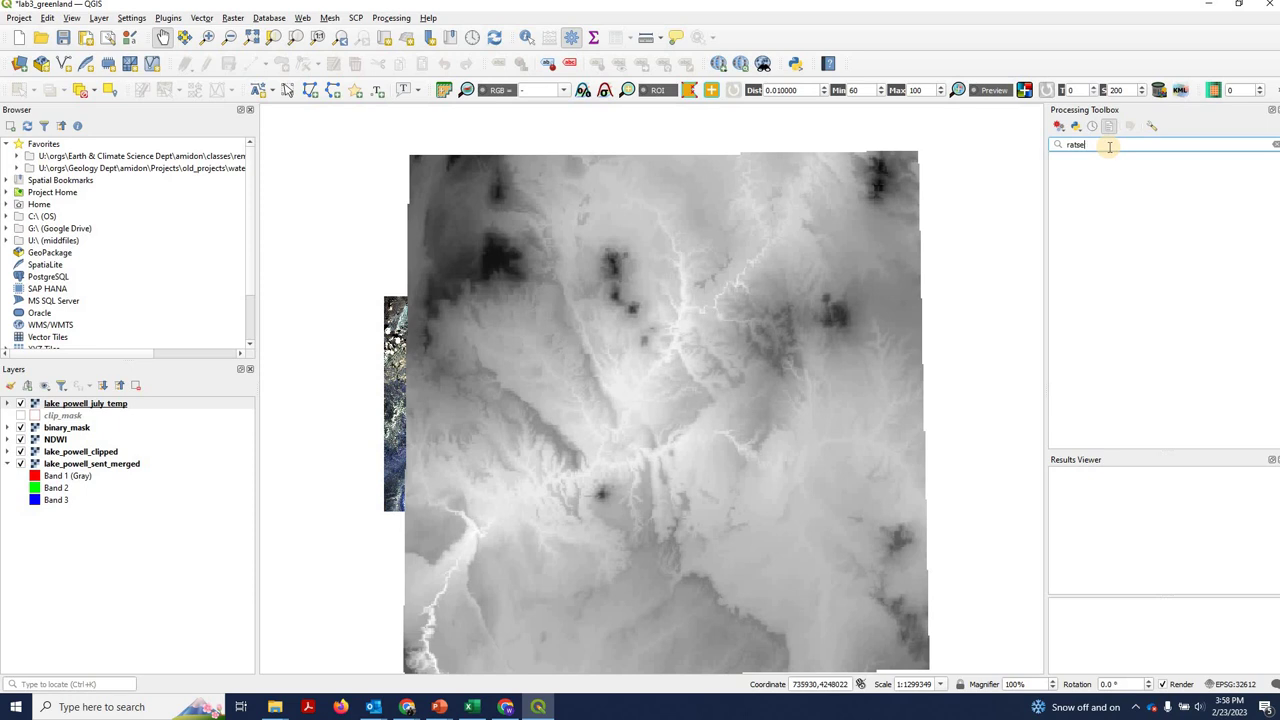
pyautogui.press('BackSpace')
pyautogui.press('BackSpace')
pyautogui.press('BackSpace')
pyautogui.write('ster')
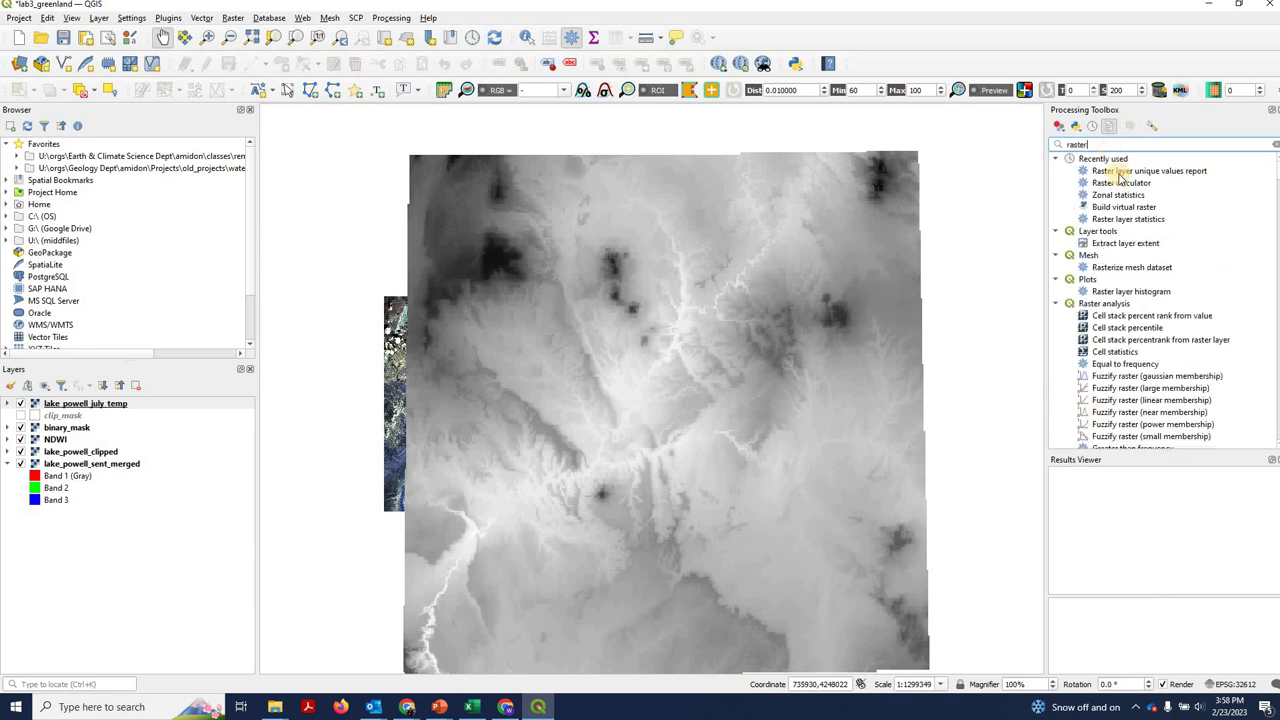
pyautogui.doubleClick(1110, 183)
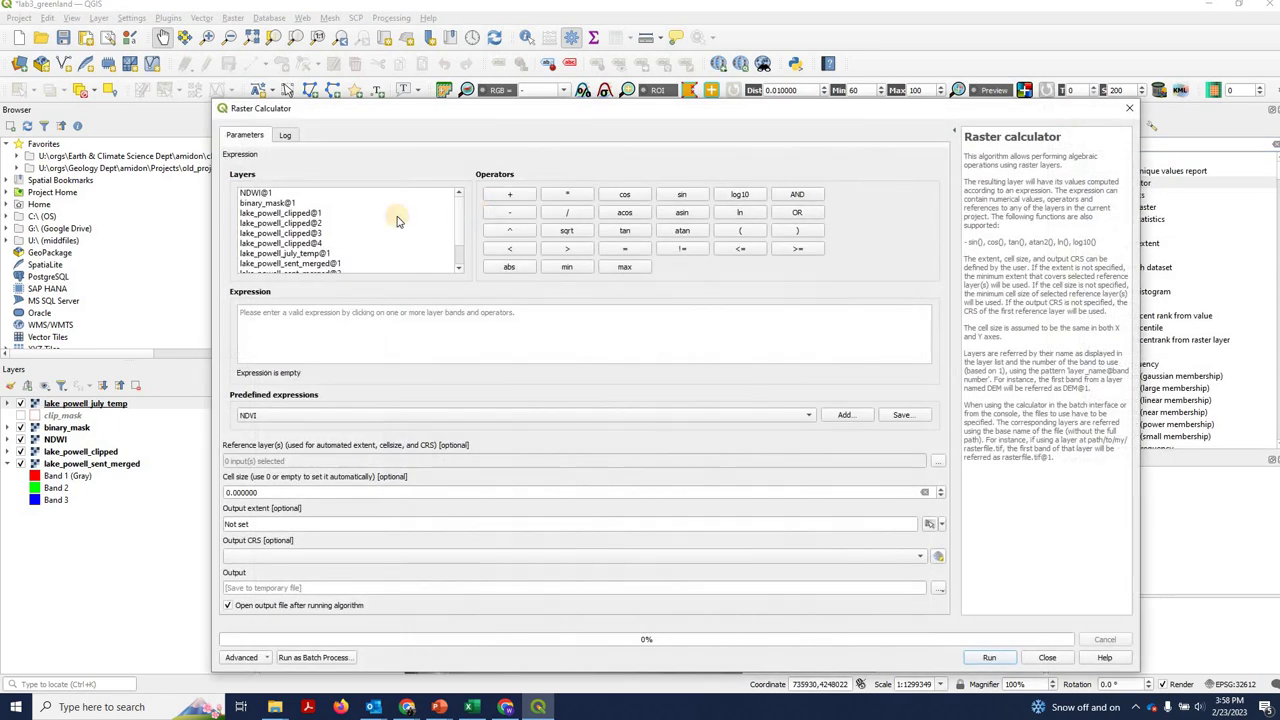
# - Compute "binary_mask@1" * "lake_powell_july_temp@1" with binary_mask as the reference layer
pyautogui.doubleClick(283, 204)
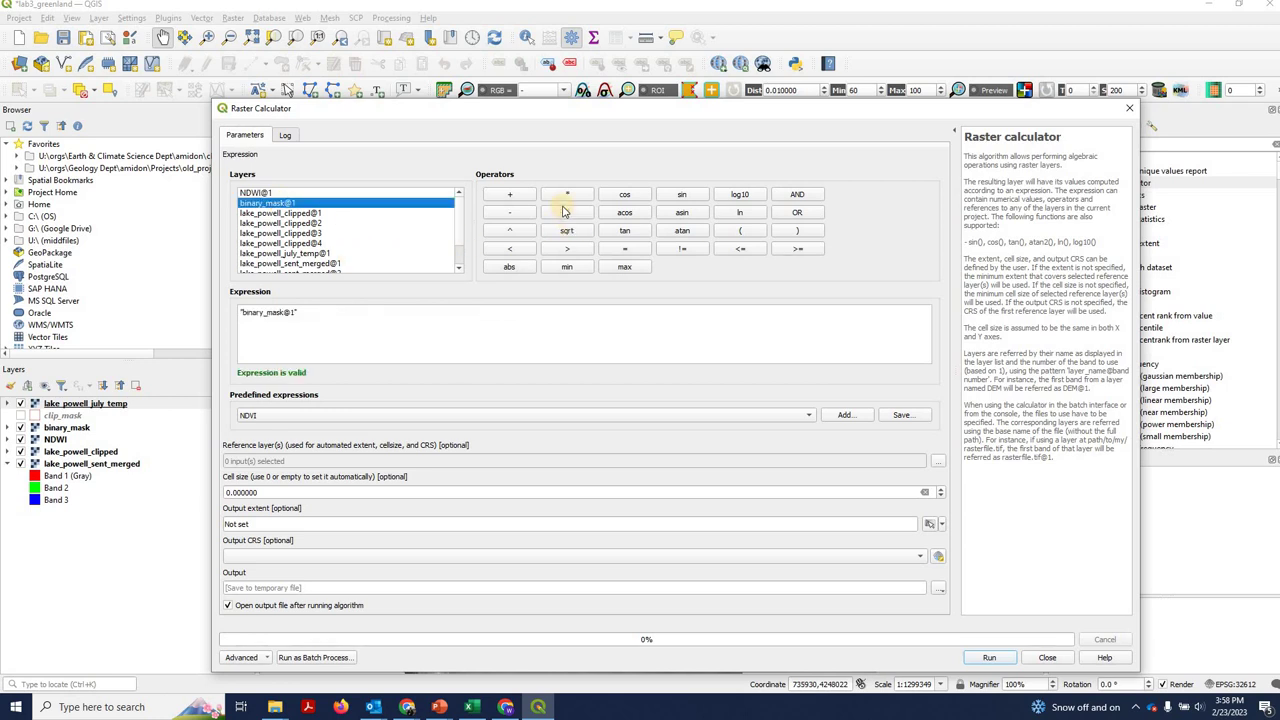
pyautogui.click(457, 240)
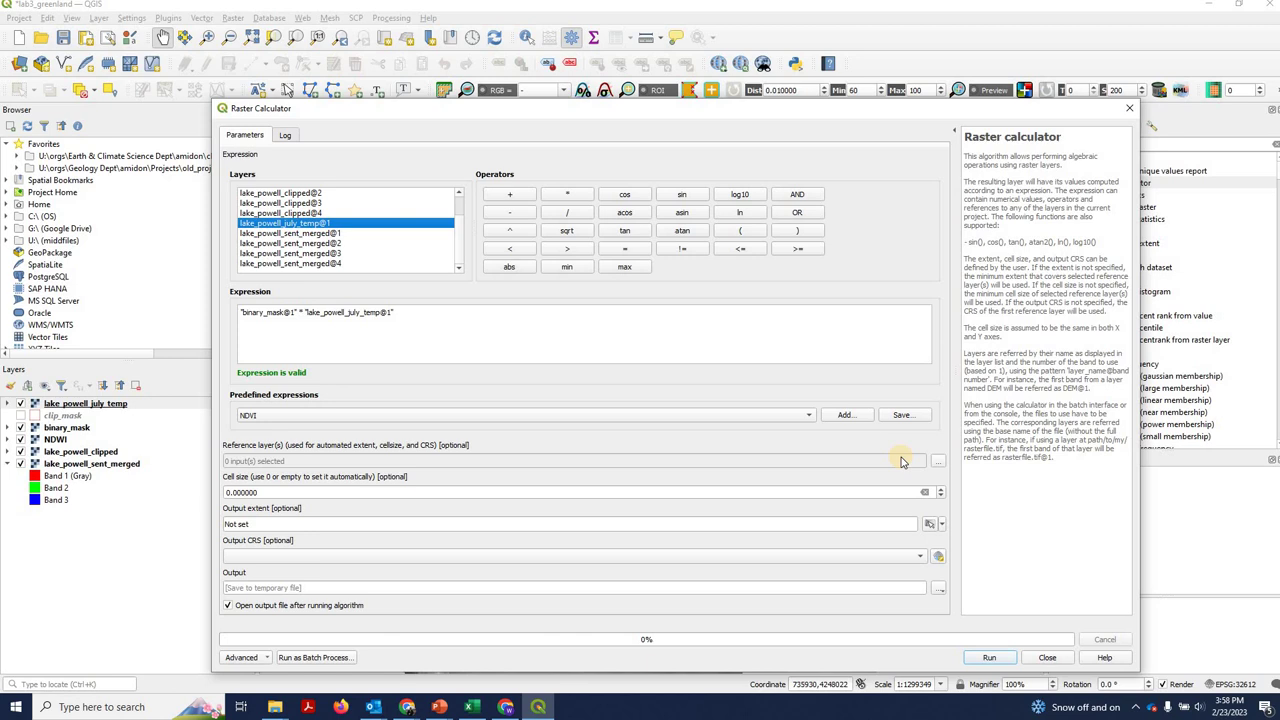
pyautogui.click(940, 461)
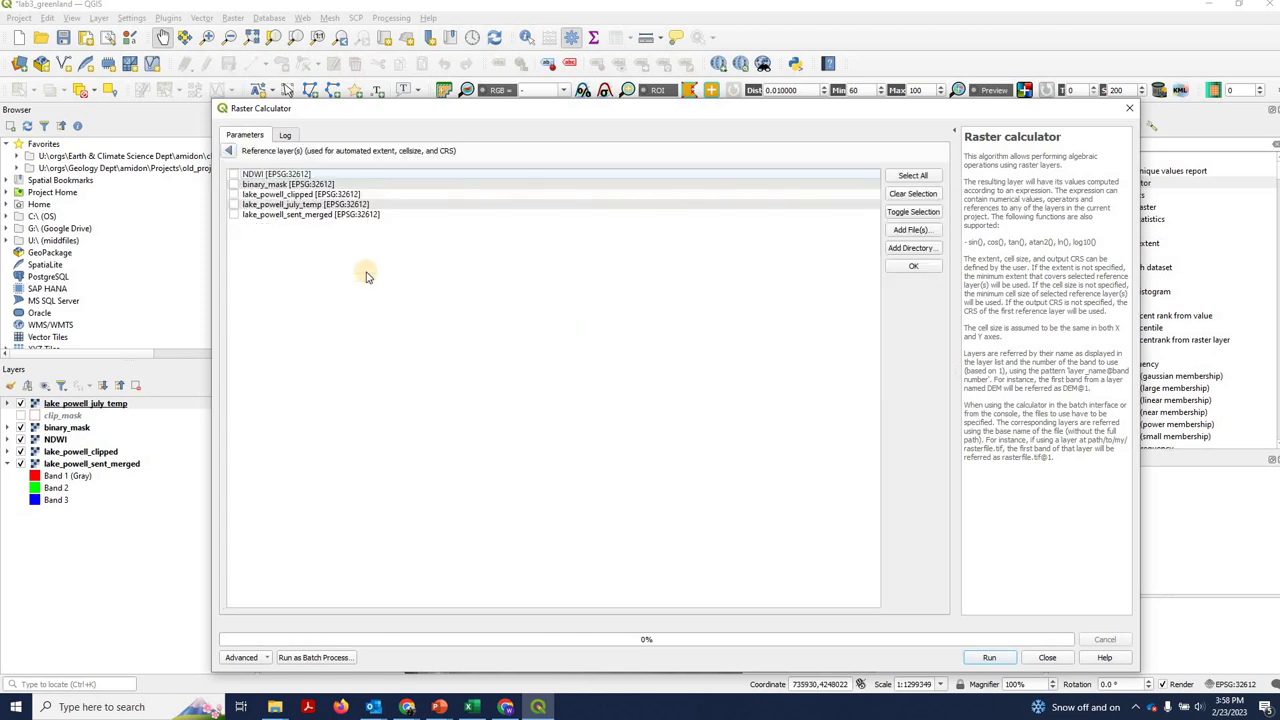
pyautogui.click(298, 185)
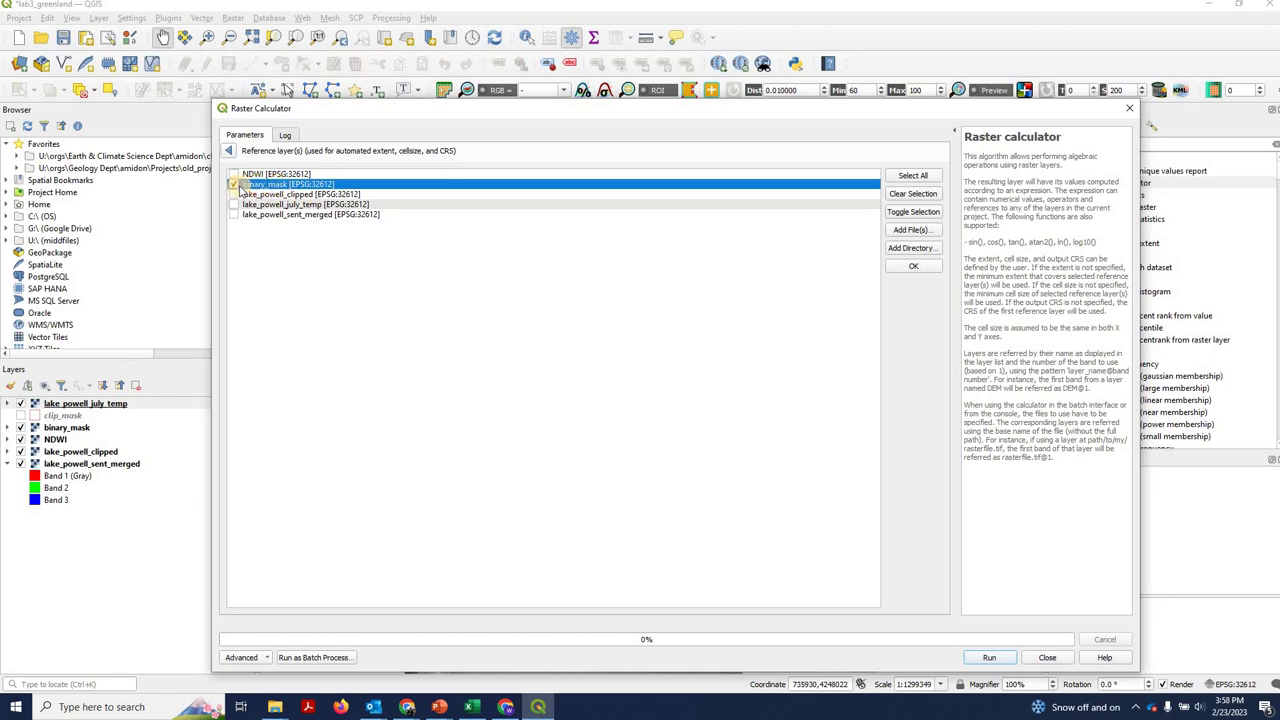
pyautogui.click(903, 270)
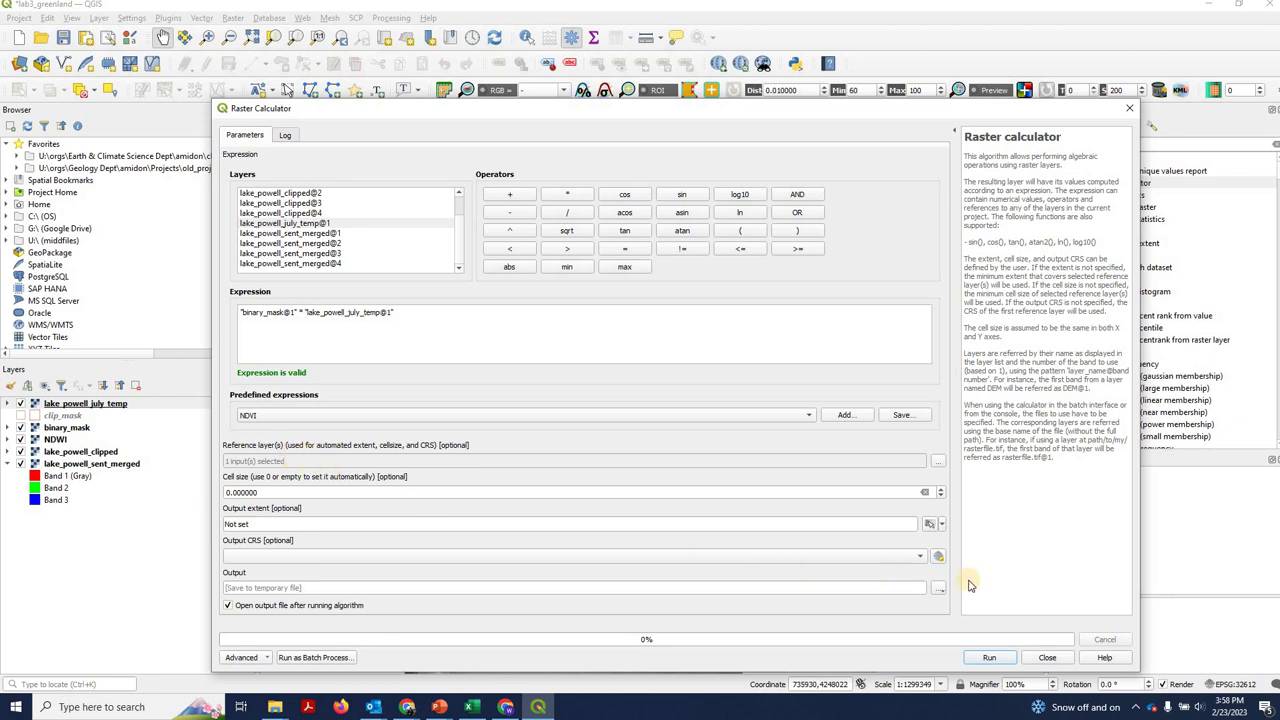
pyautogui.click(990, 658)
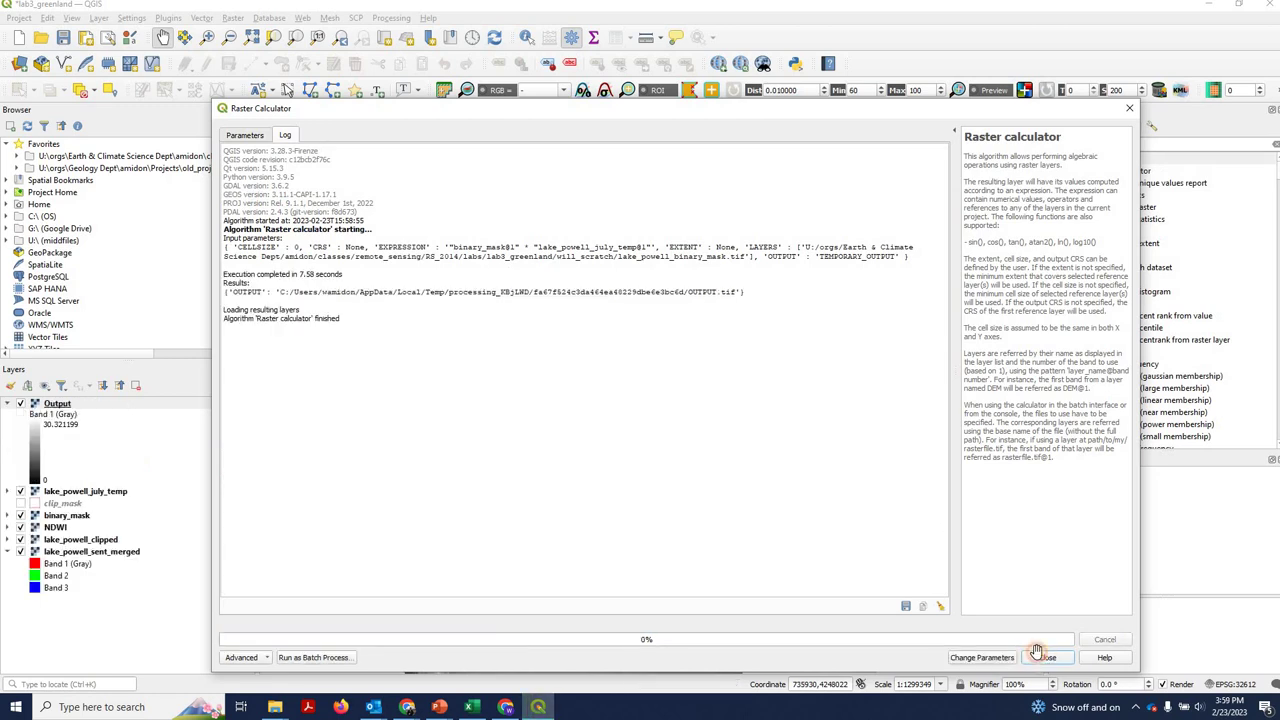
# - Close the raster calculator, hide lake_powell_july_temp and select the Output layer
pyautogui.click(1041, 656)
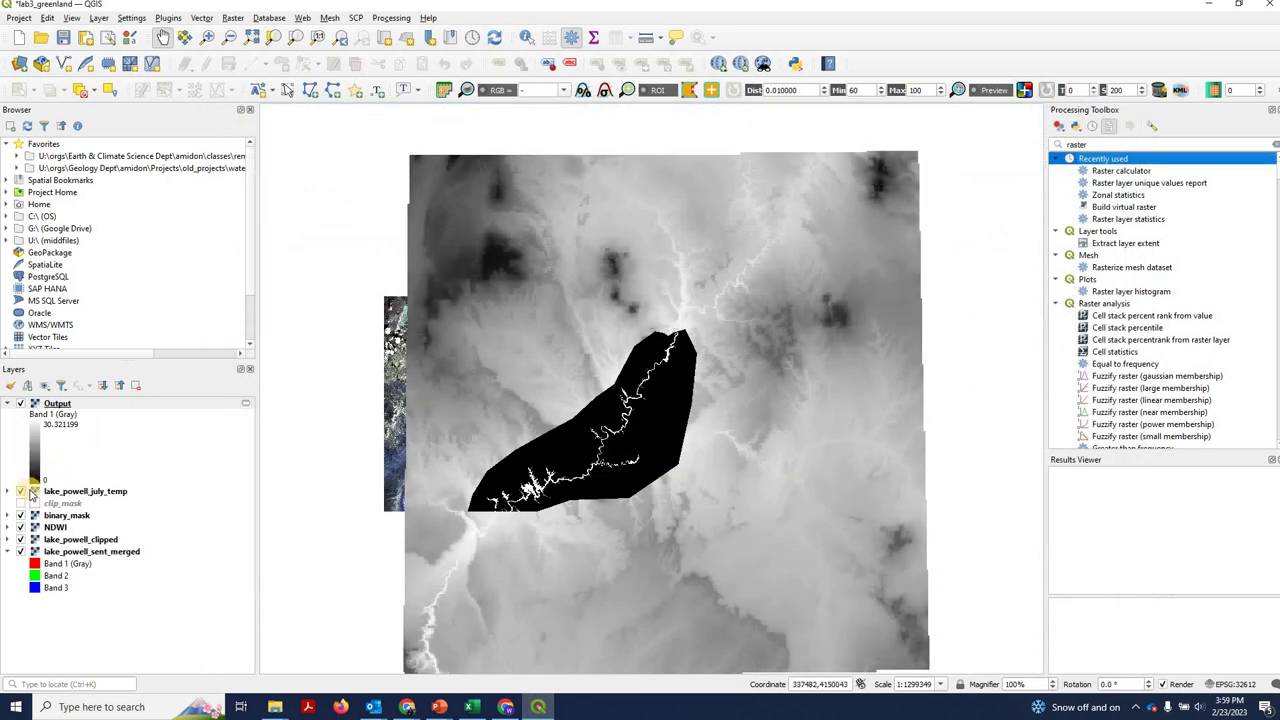
pyautogui.click(21, 491)
pyautogui.click(17, 404)
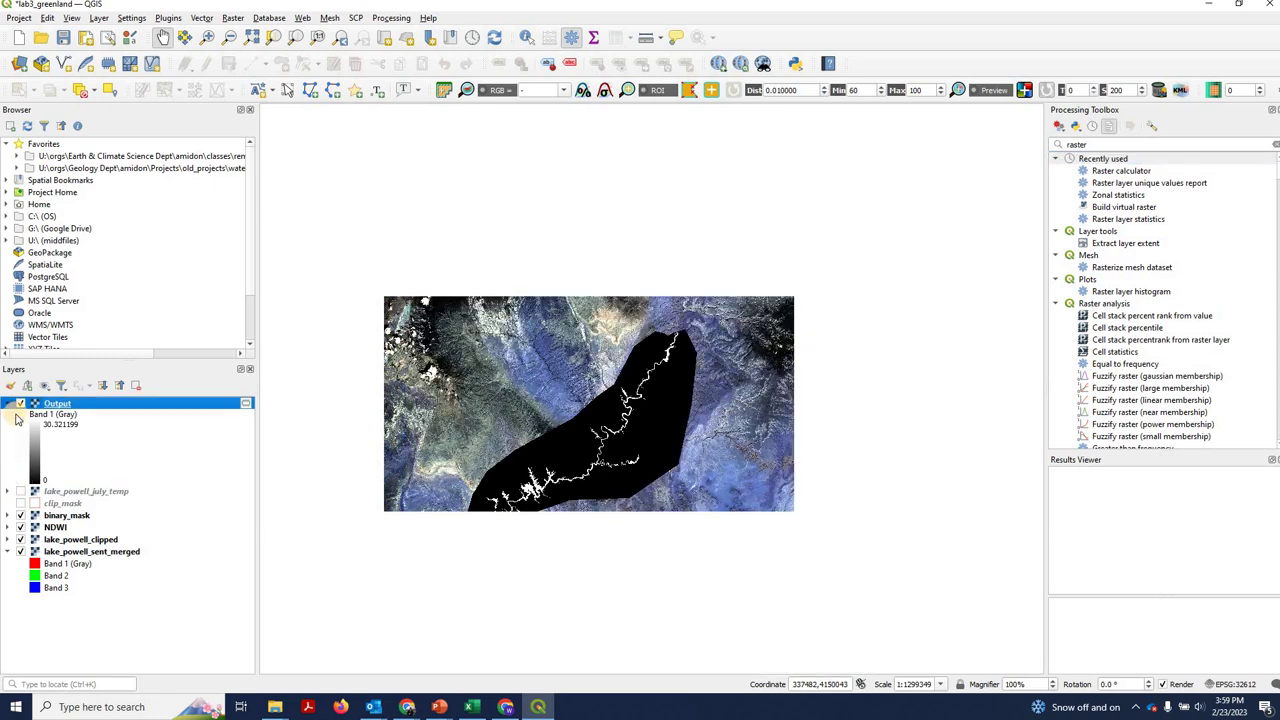
pyautogui.click(7, 403)
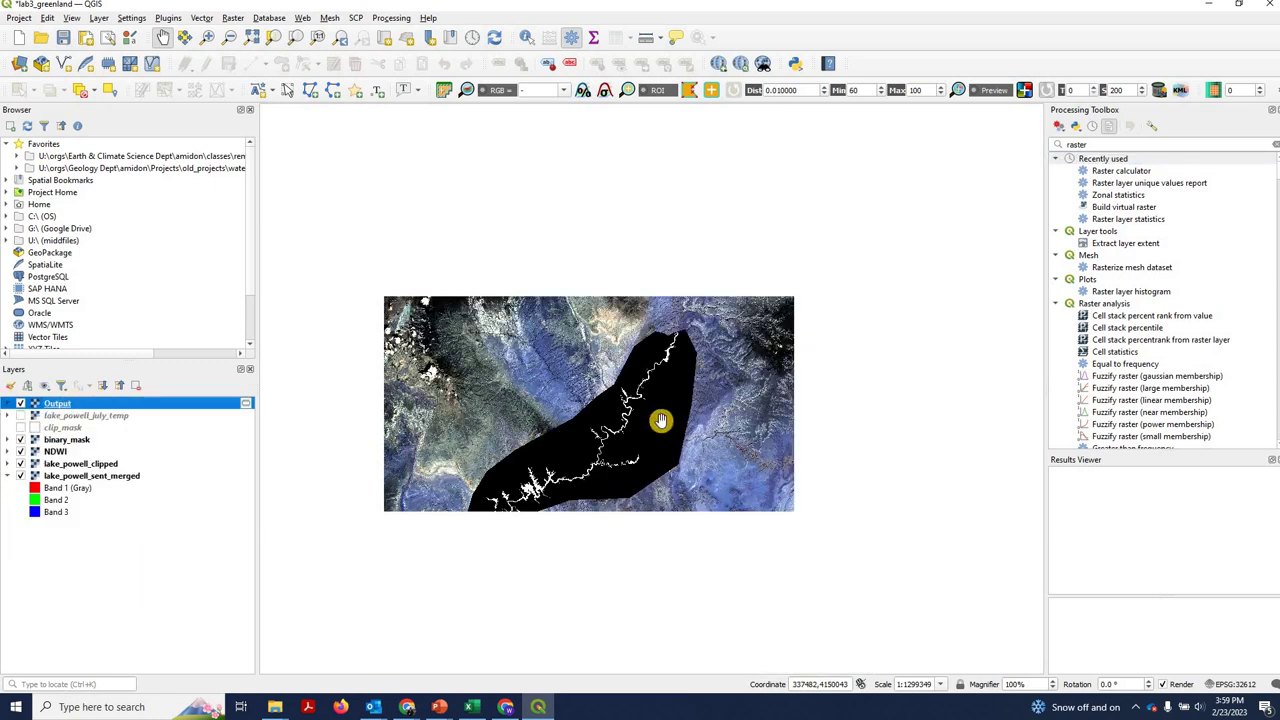
pyautogui.scroll(3, 594, 443)
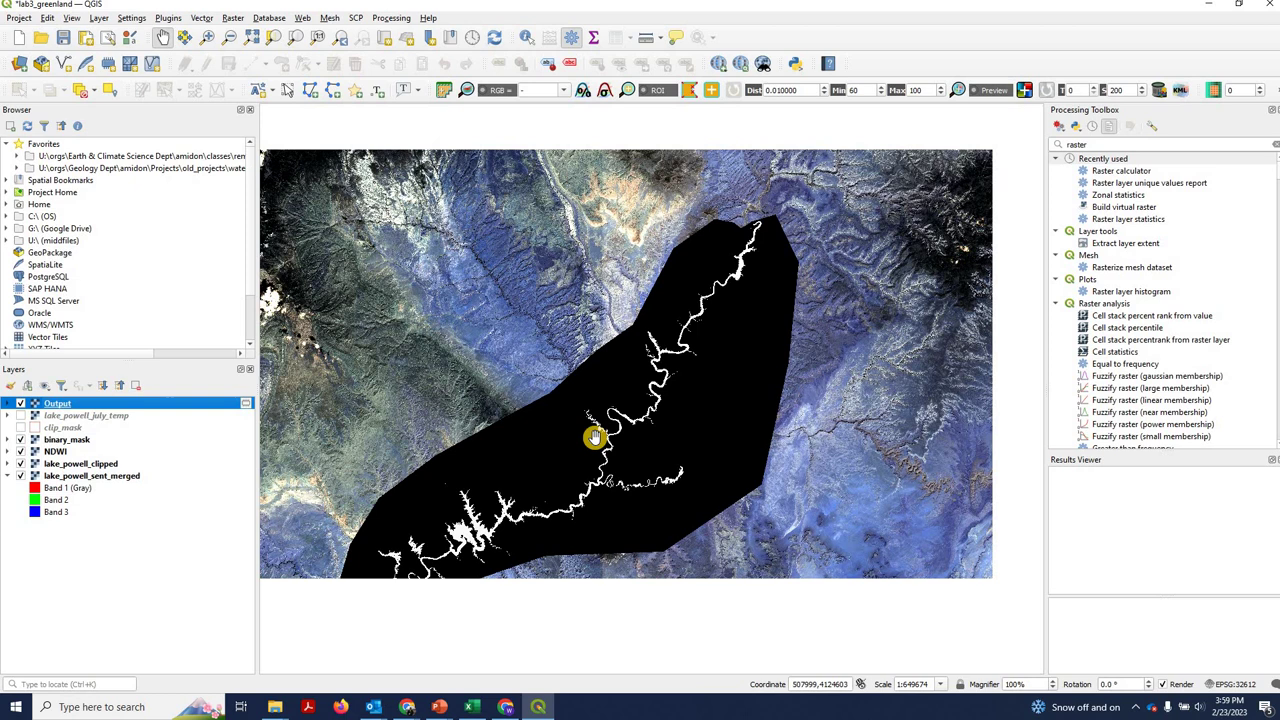
pyautogui.scroll(-1, 656, 440)
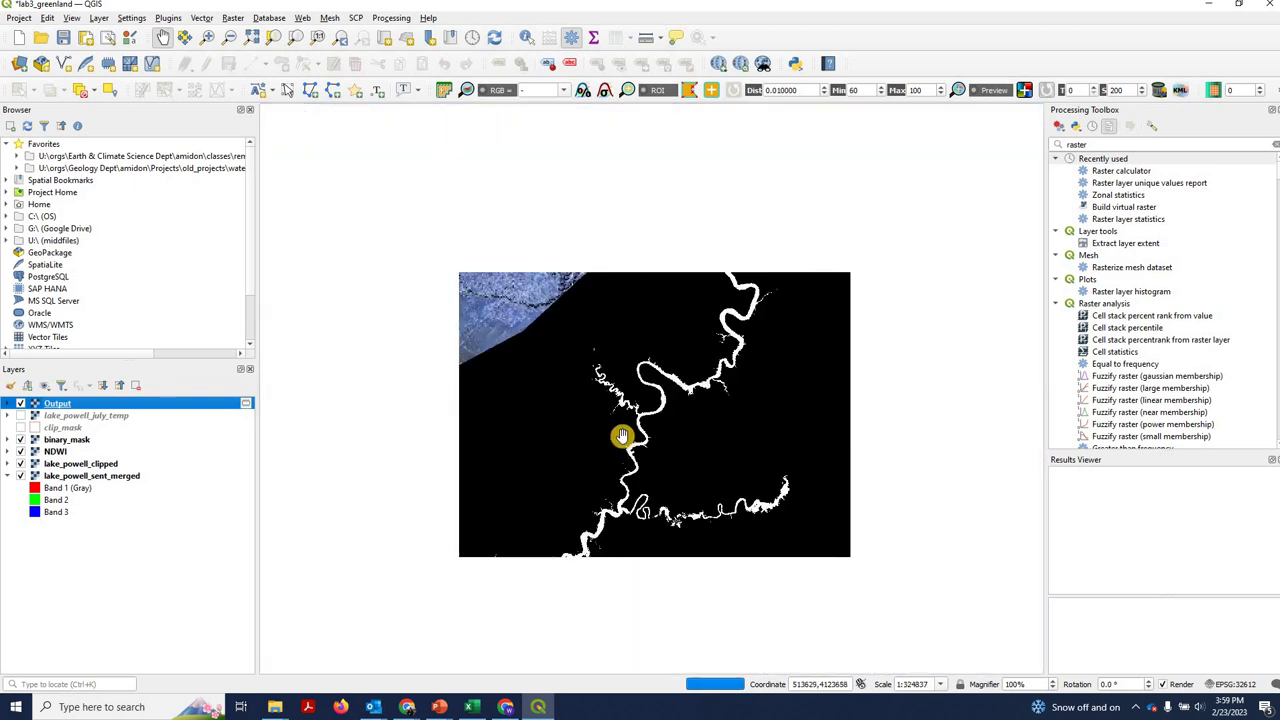
# - Render Output in singleband pseudocolor stretched from 10 to 30.3211994
pyautogui.rightClick(84, 403)
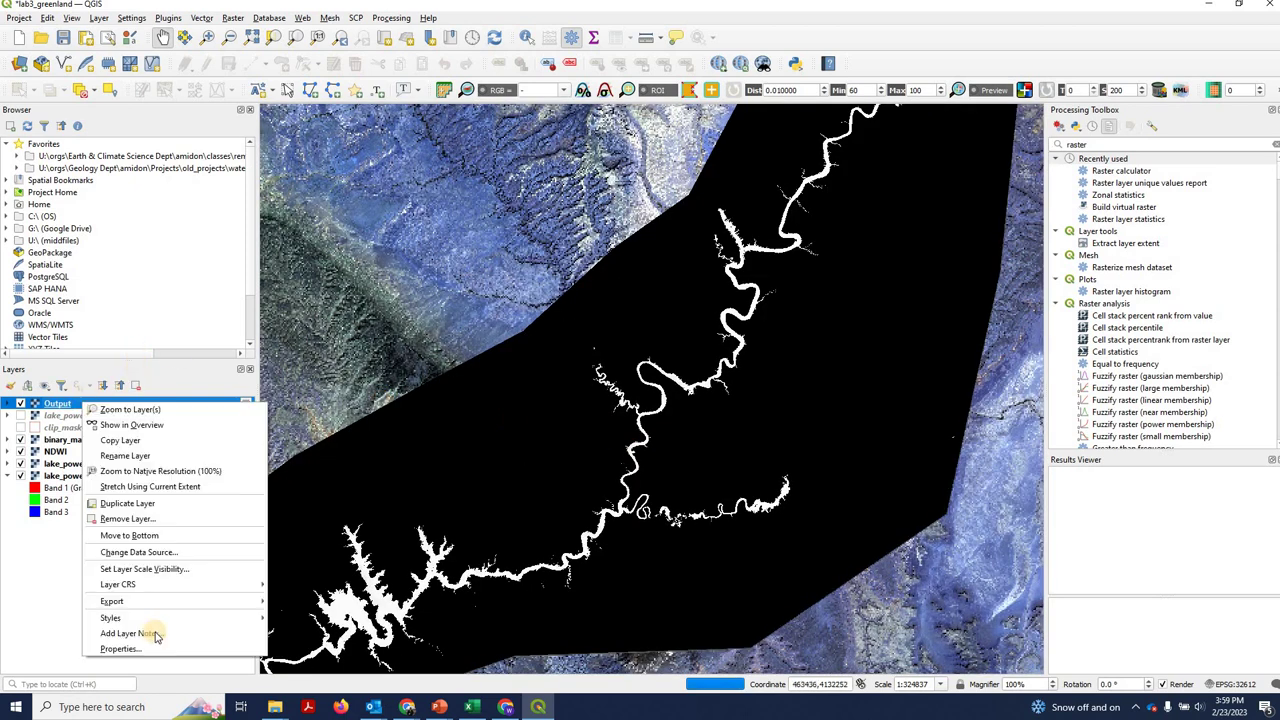
pyautogui.press('Return')
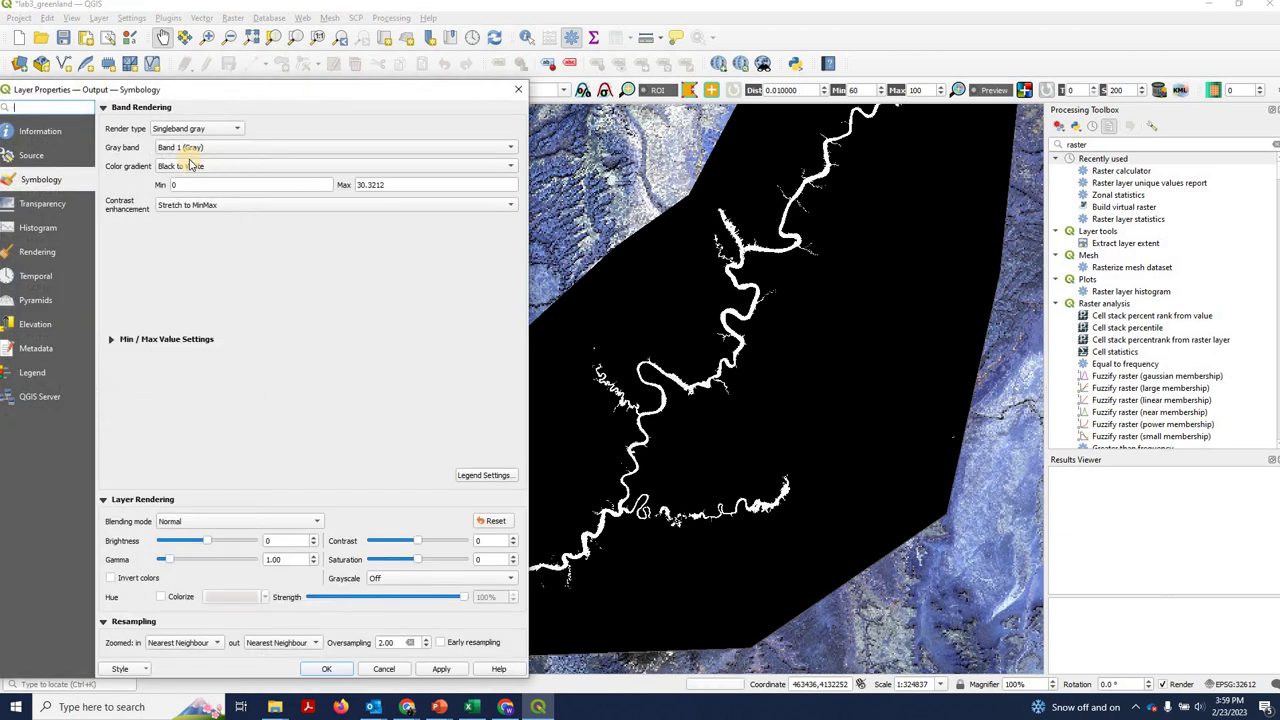
pyautogui.click(190, 131)
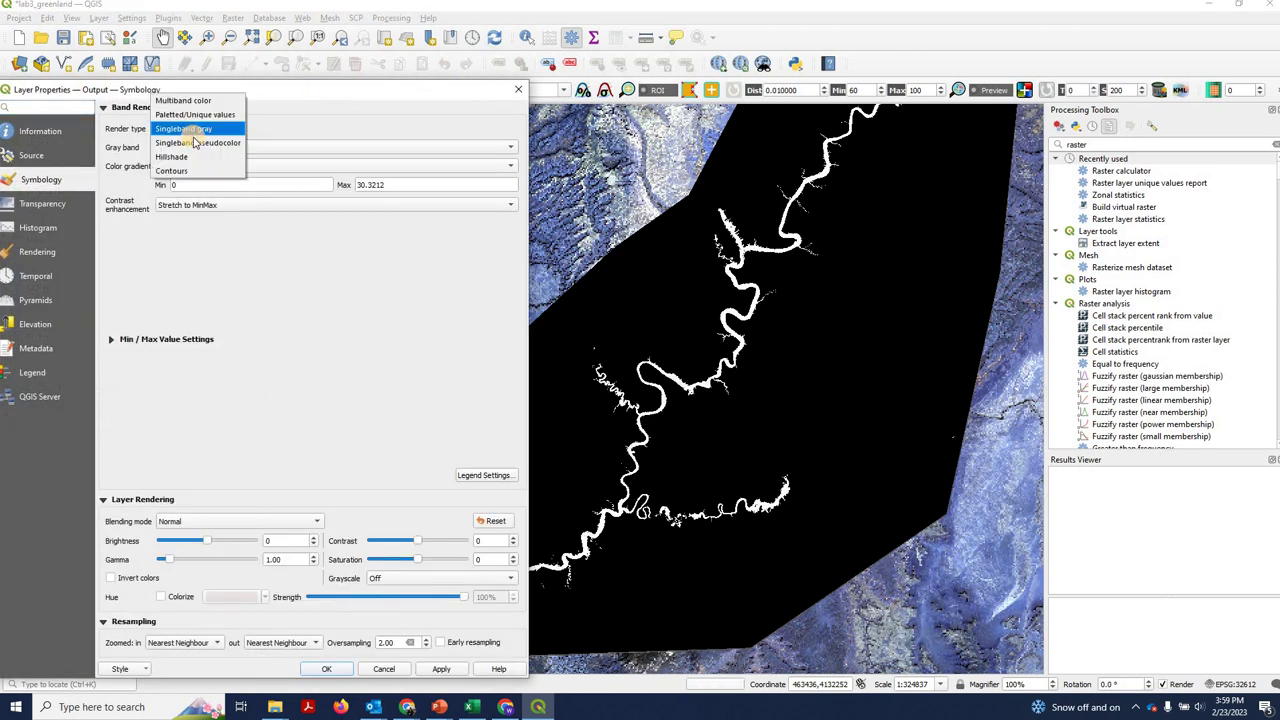
pyautogui.click(196, 143)
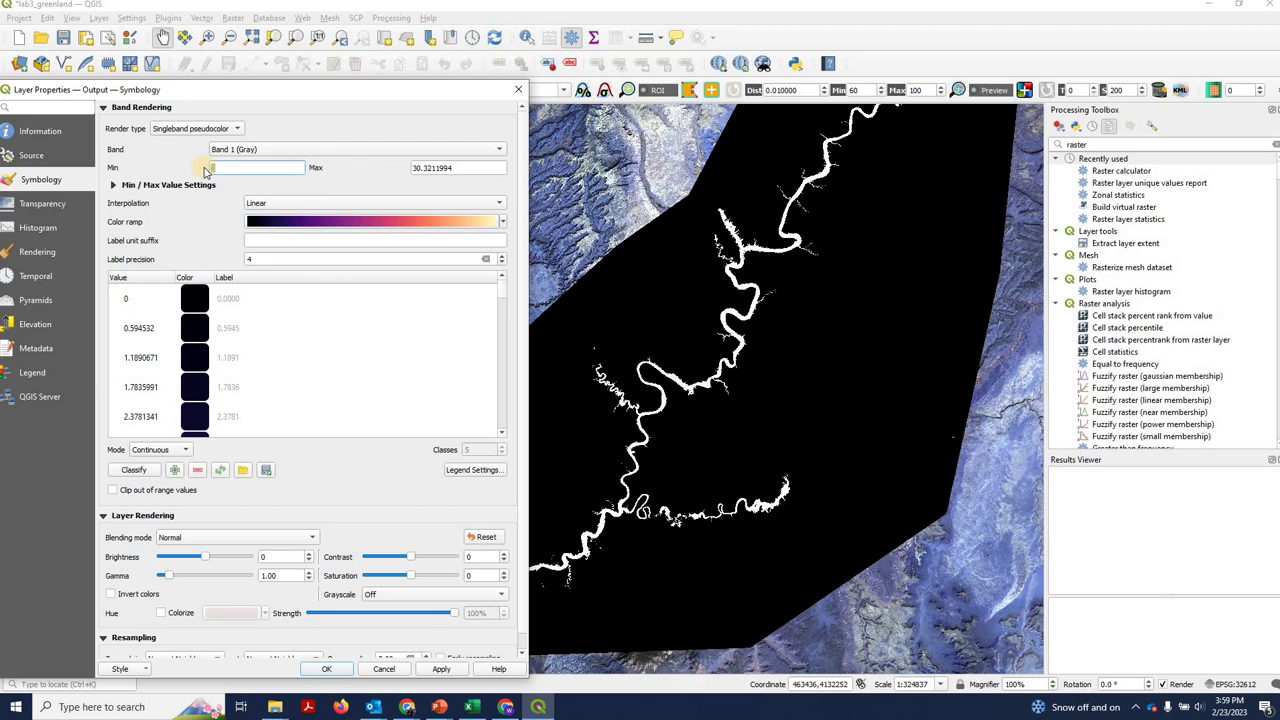
pyautogui.write('10')
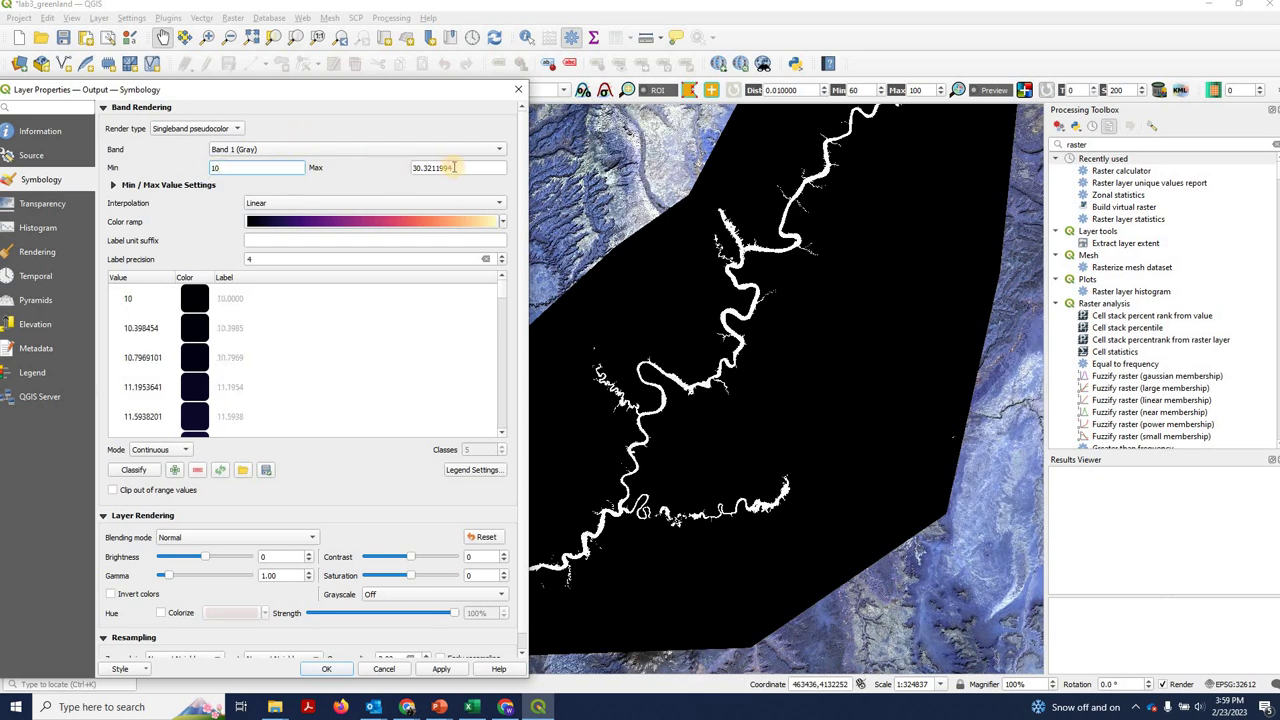
pyautogui.click(454, 167)
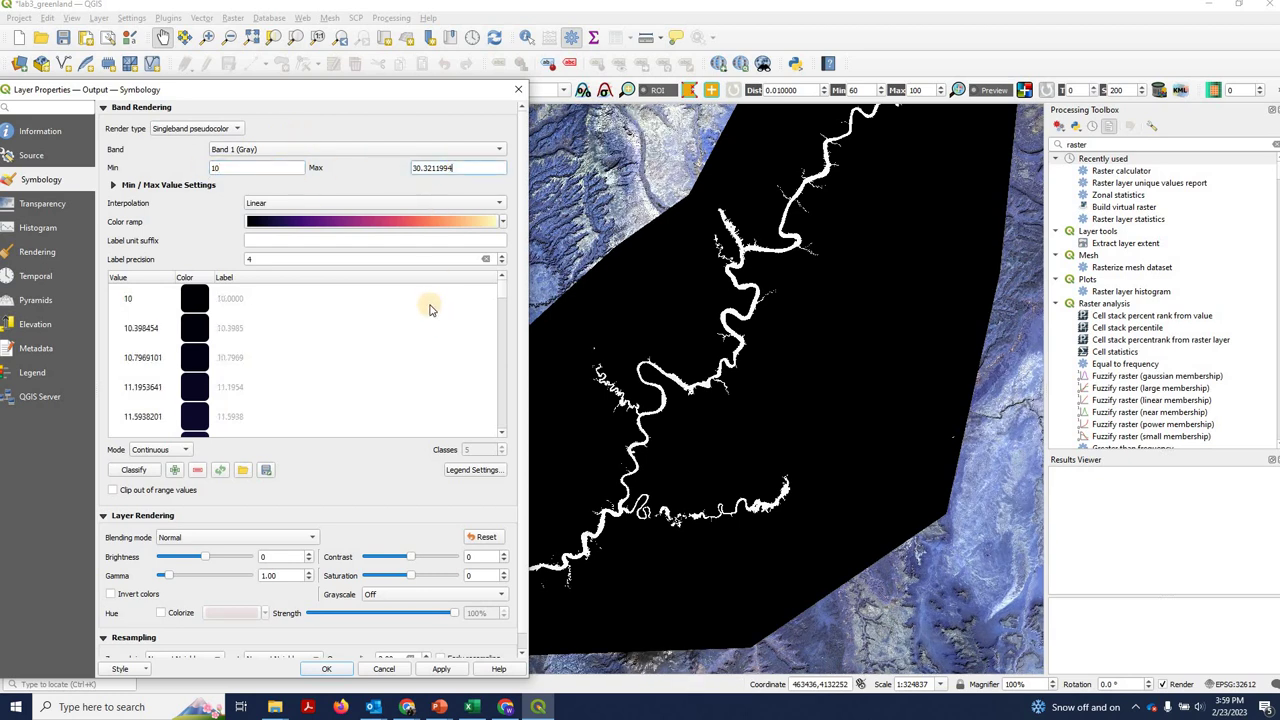
pyautogui.click(442, 671)
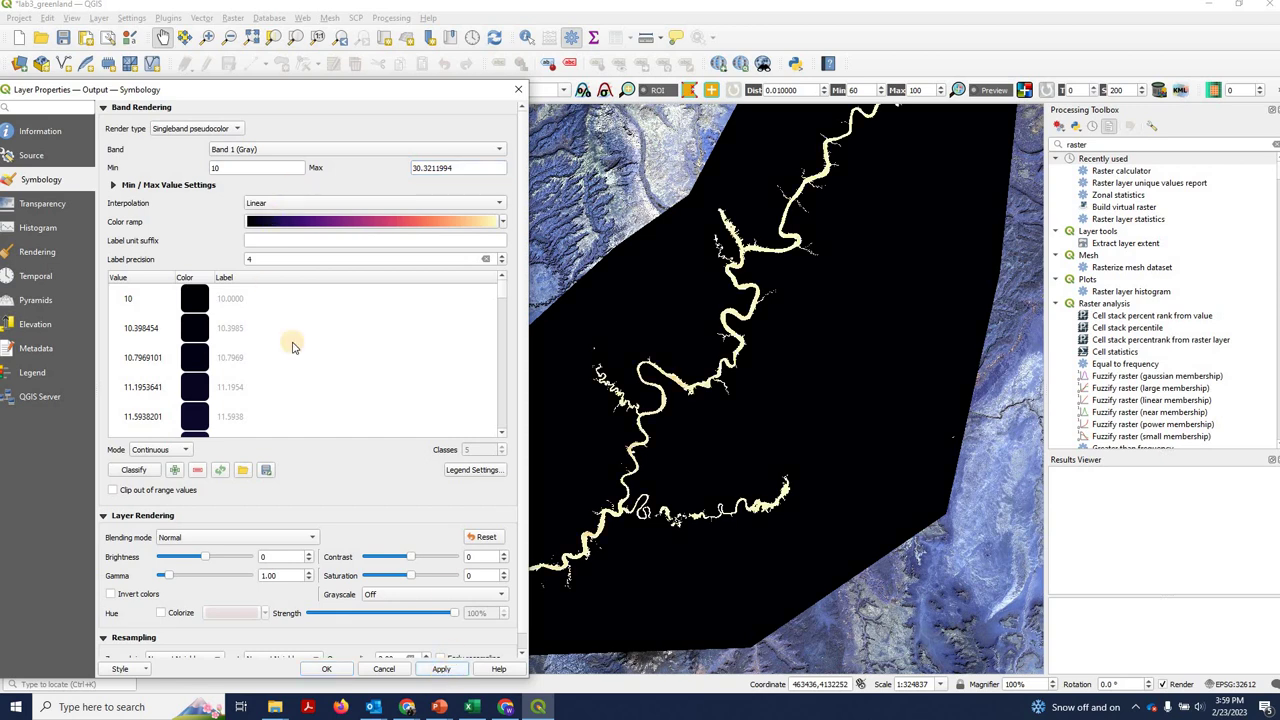
pyautogui.click(327, 669)
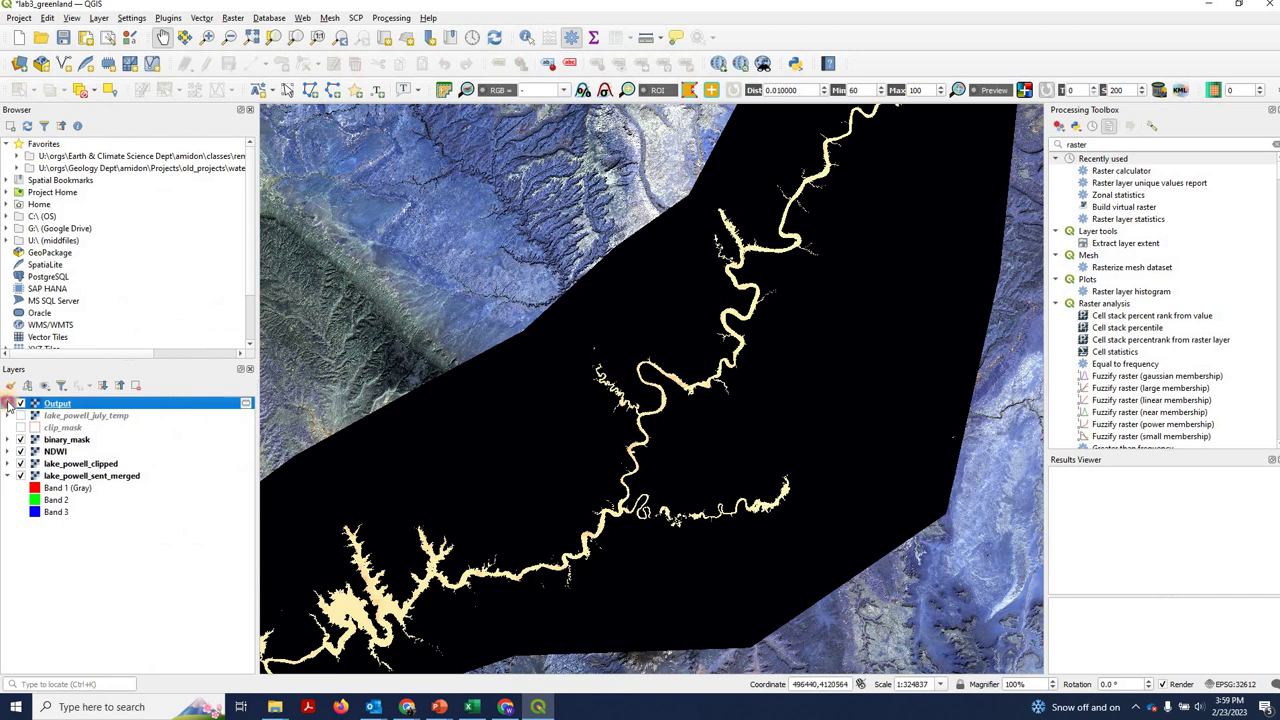
# - Expand the Output layer's legend to show its 10 to 30.32 colour ramp
pyautogui.click(7, 403)
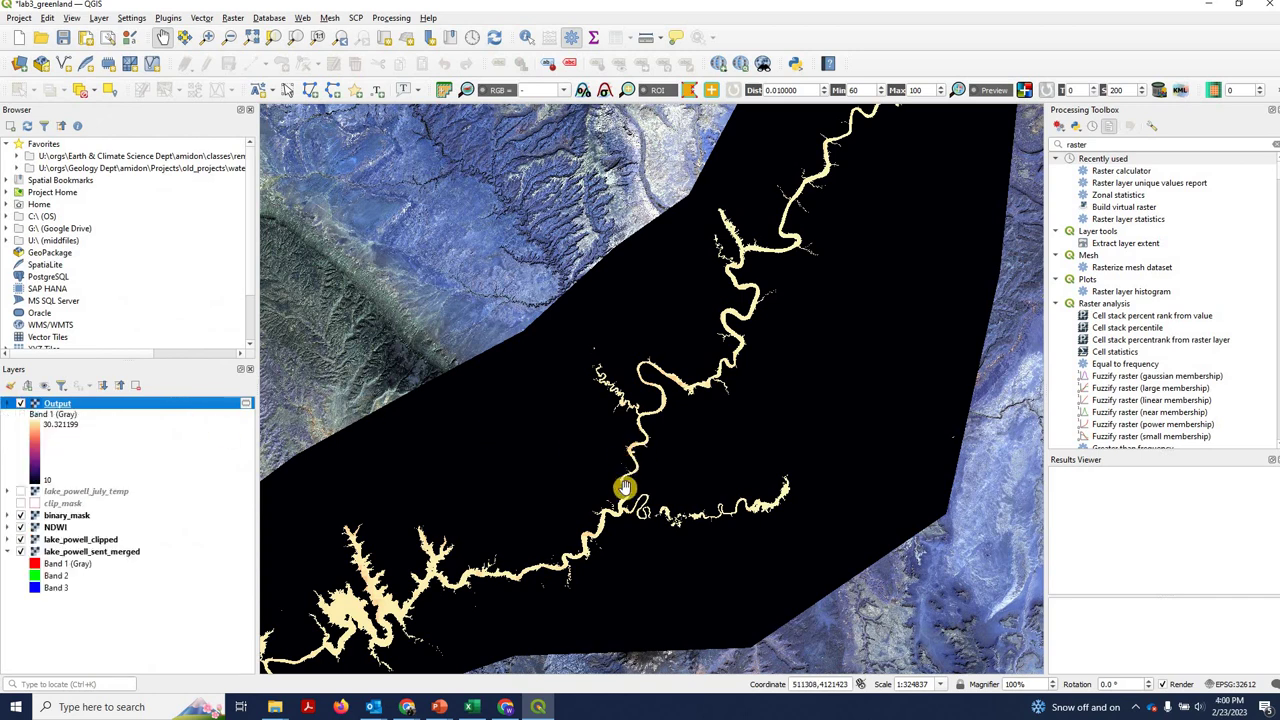
pyautogui.scroll(2, 572, 536)
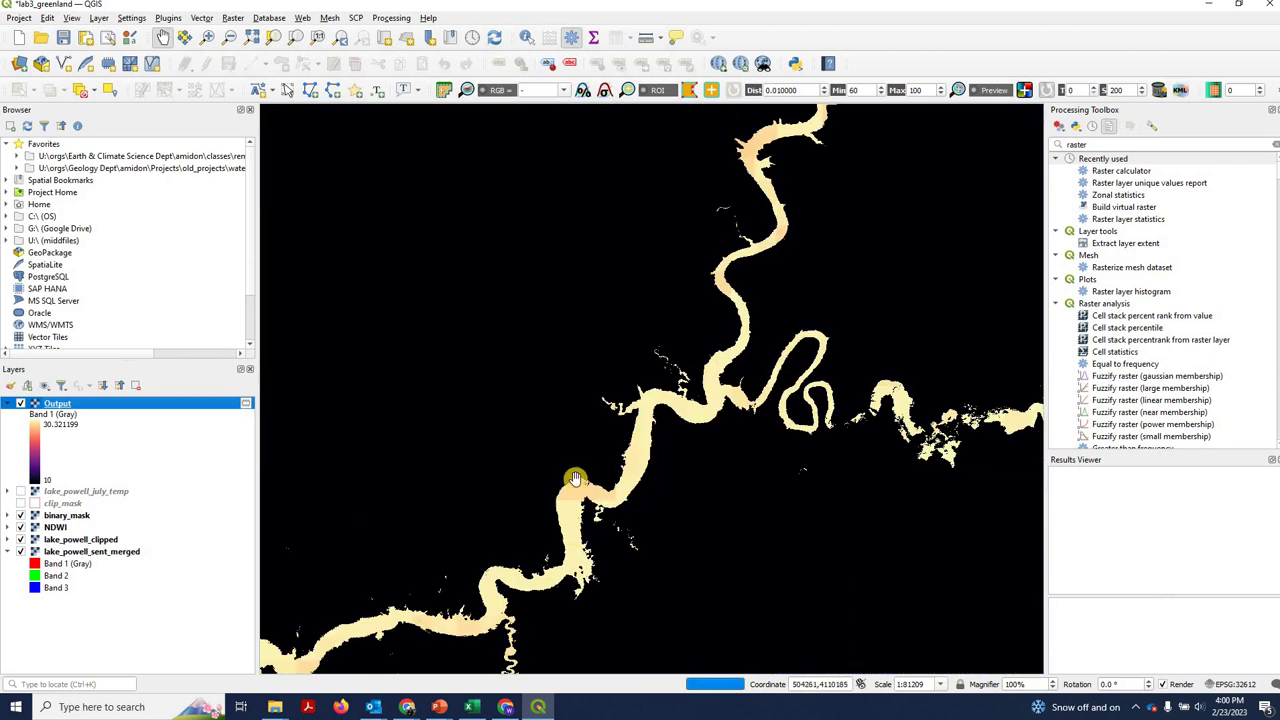
pyautogui.scroll(-1, 578, 483)
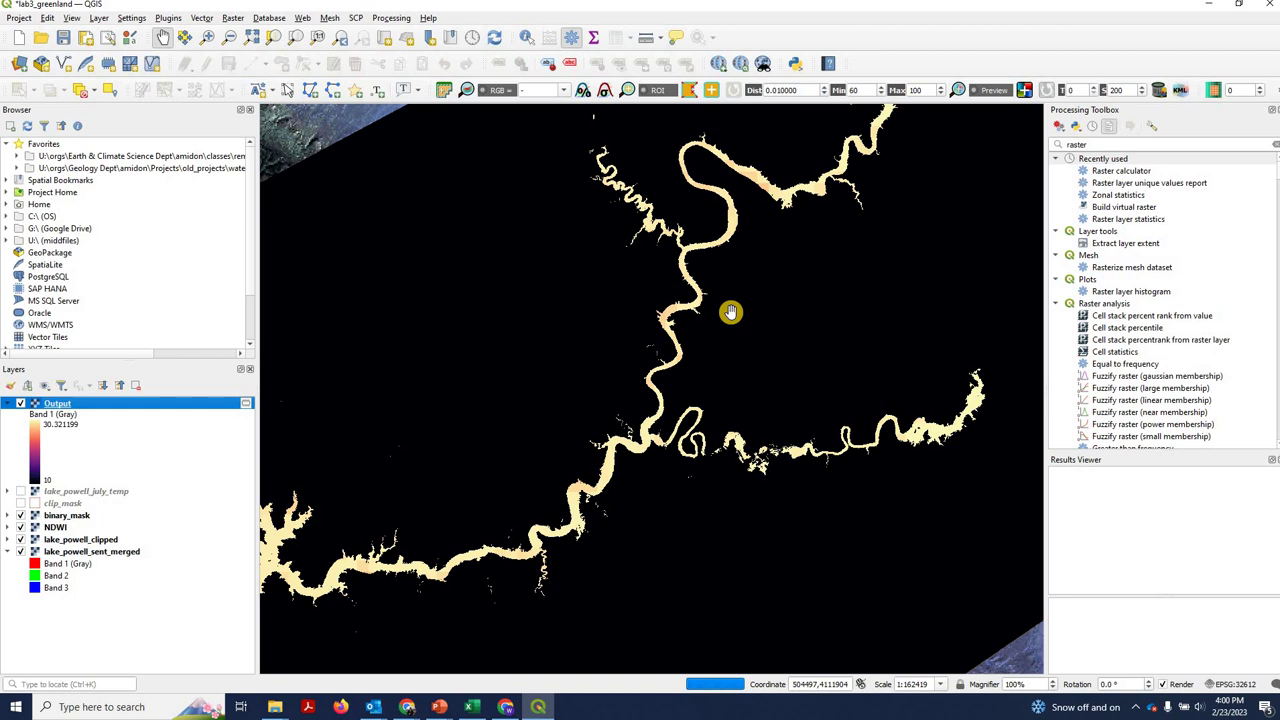
pyautogui.moveTo(715, 305); pyautogui.dragTo(629, 451)
pyautogui.scroll(3, 720, 318)
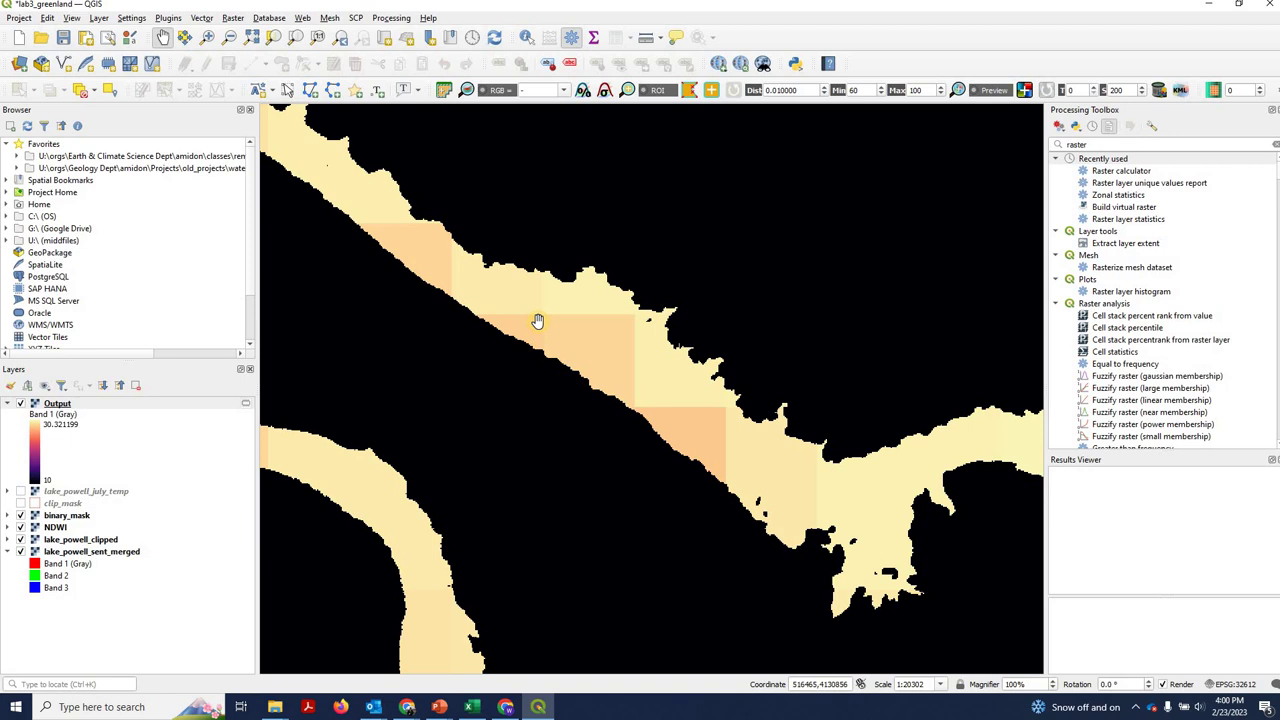
# - Inspect the river's temperature pixels up close, then zoom back out onto the lake
pyautogui.click(621, 398)
pyautogui.click(539, 377)
pyautogui.click(609, 471)
pyautogui.scroll(-4, 605, 472)
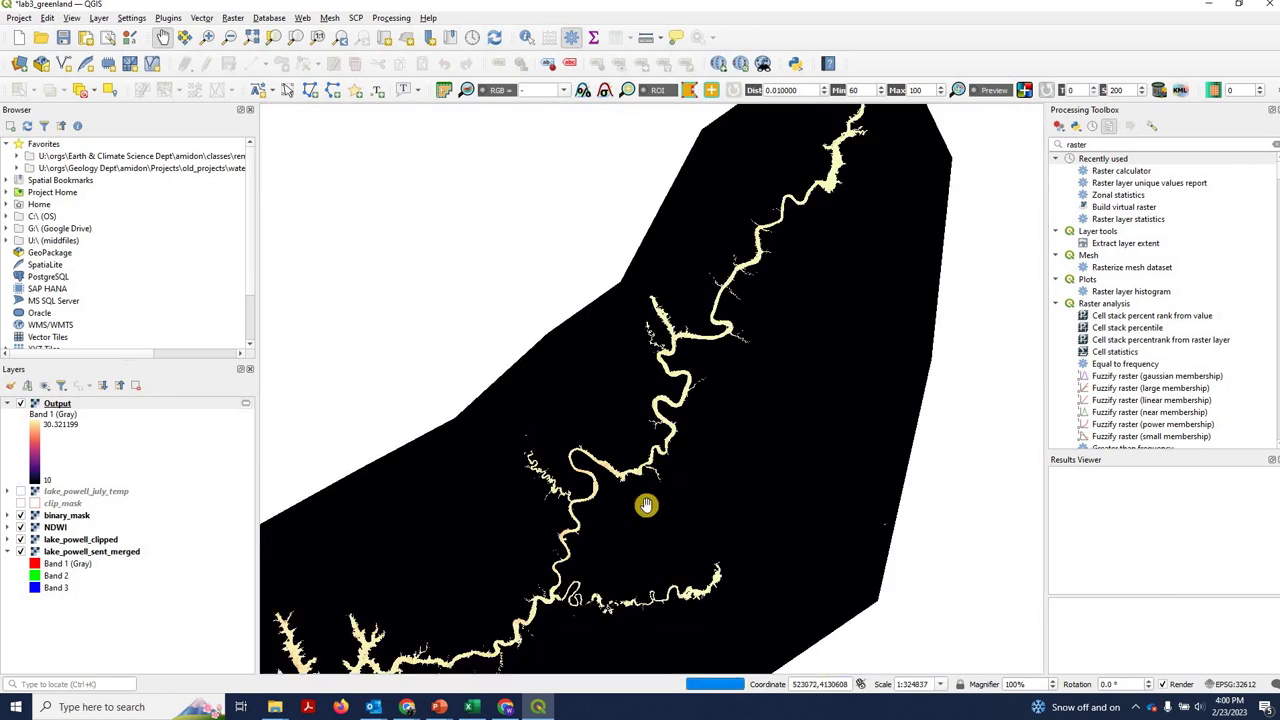
pyautogui.scroll(-1, 694, 485)
pyautogui.scroll(2, 694, 485)
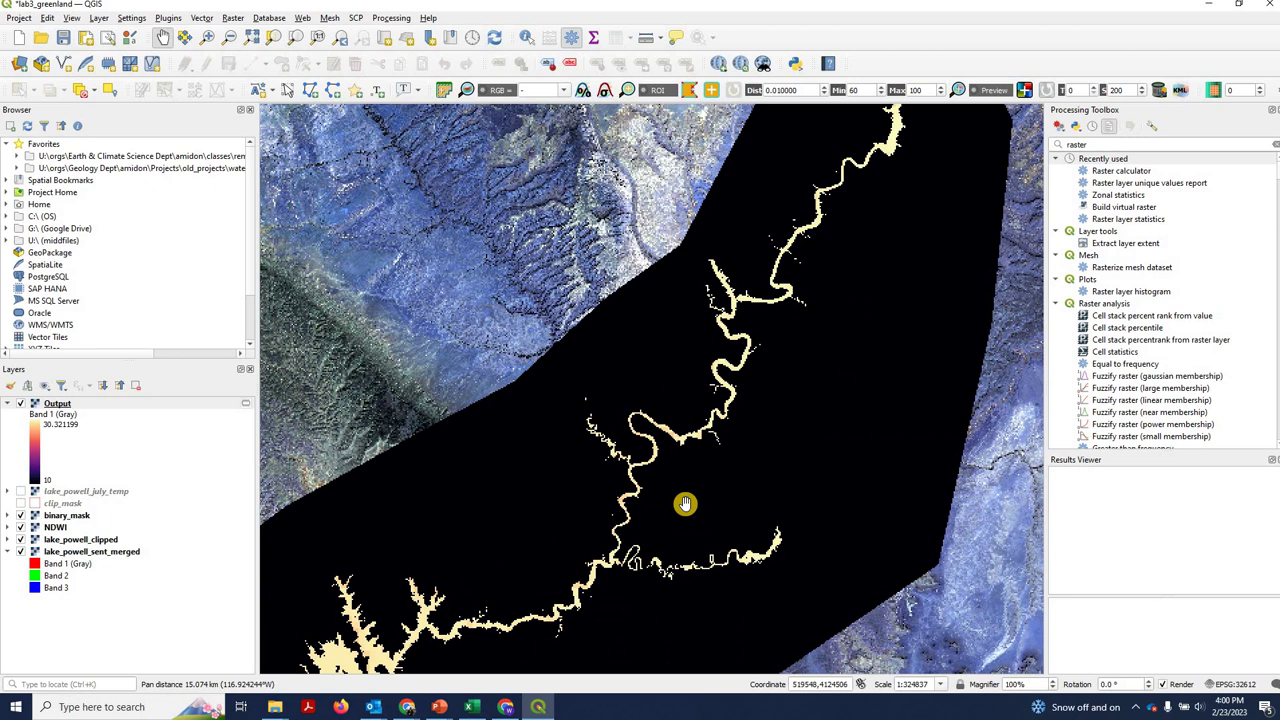
pyautogui.scroll(-2, 696, 485)
pyautogui.moveTo(697, 484); pyautogui.dragTo(699, 485)
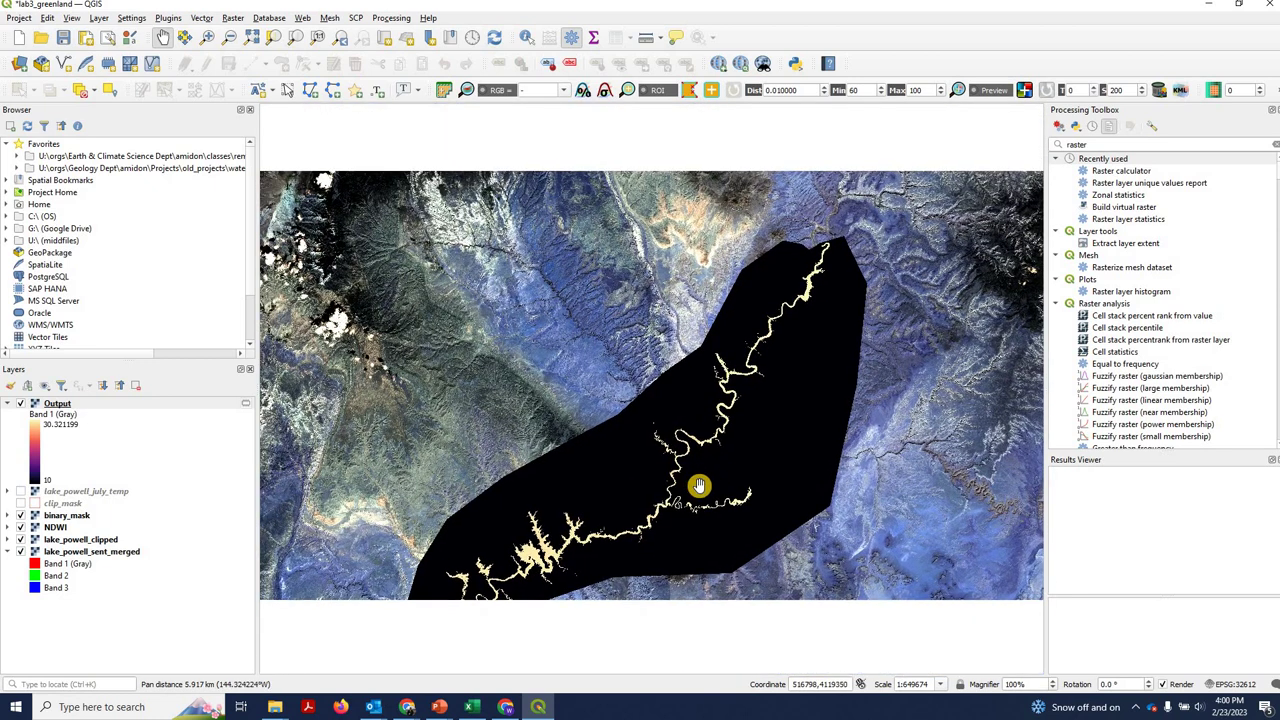
# - Run the Raster layer unique values report with Output as the input layer
pyautogui.doubleClick(1122, 185)
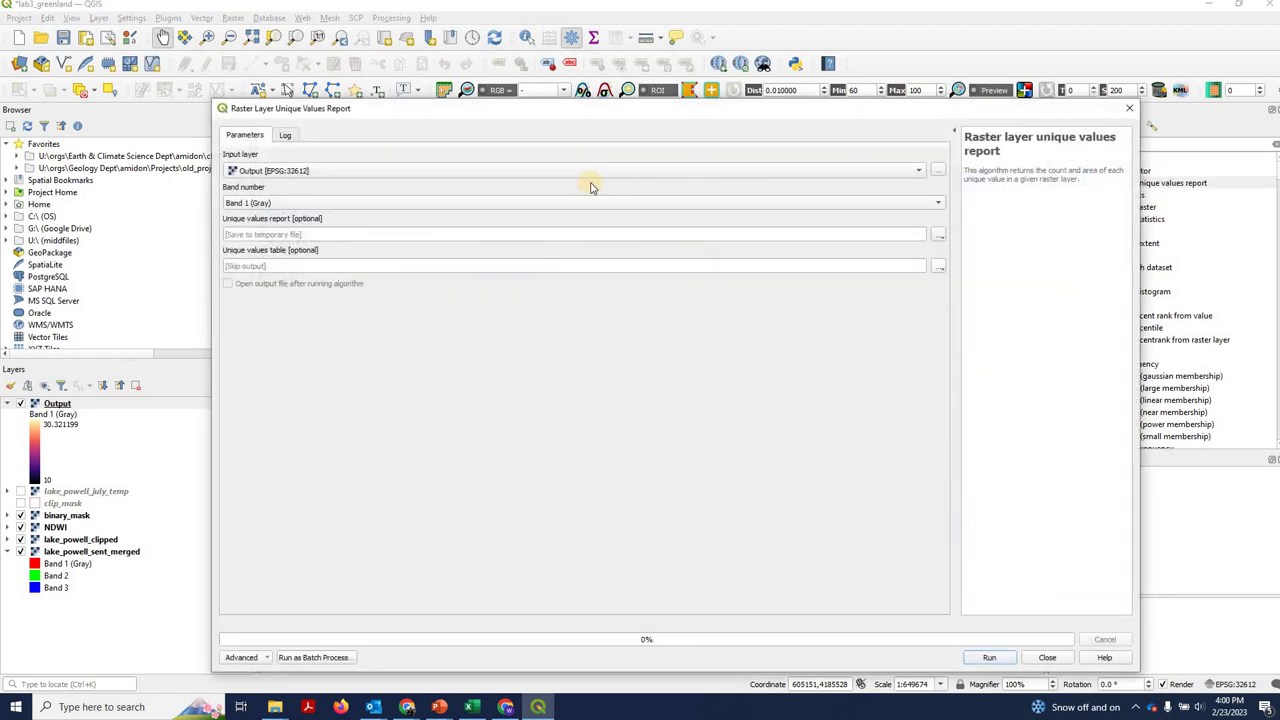
pyautogui.click(303, 174)
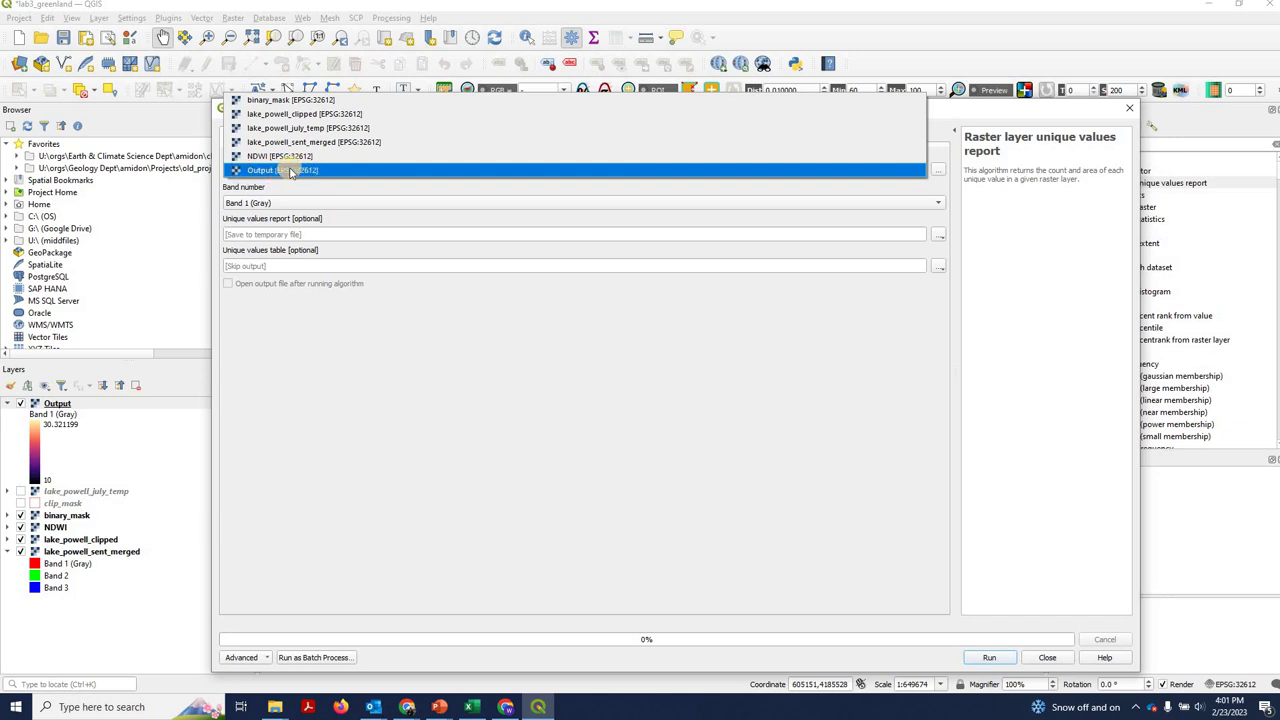
pyautogui.click(268, 172)
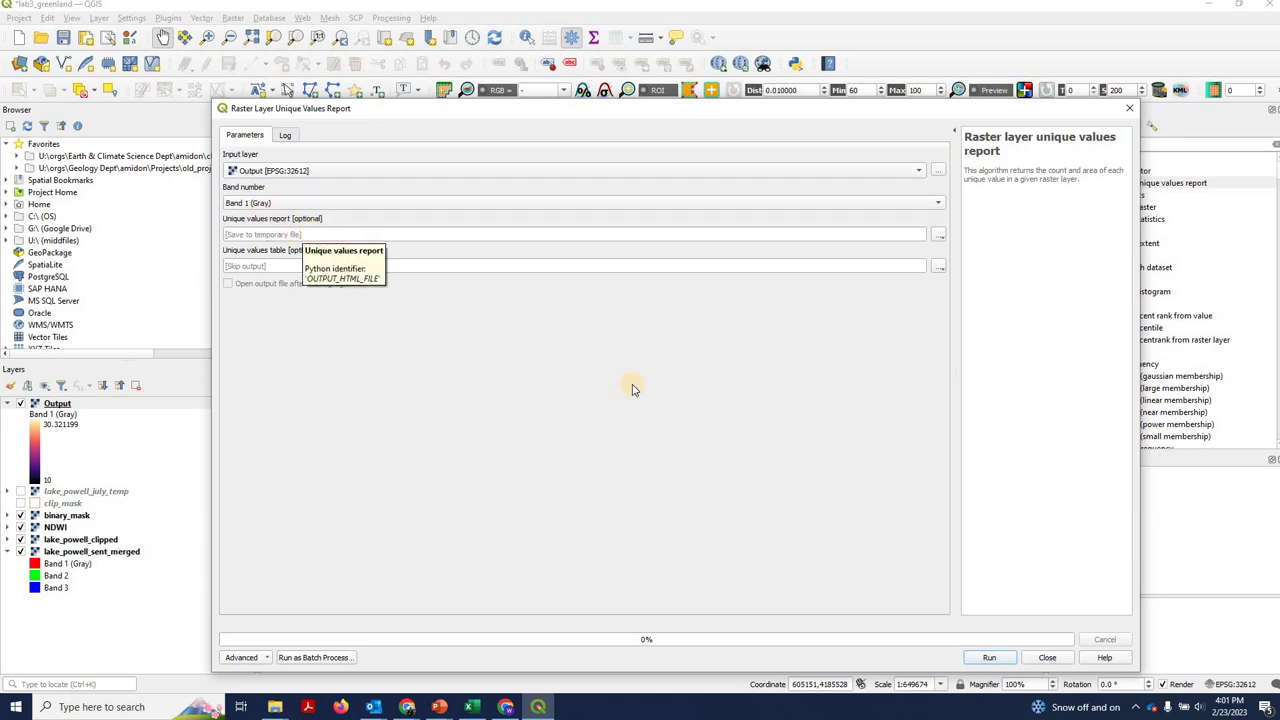
pyautogui.click(988, 658)
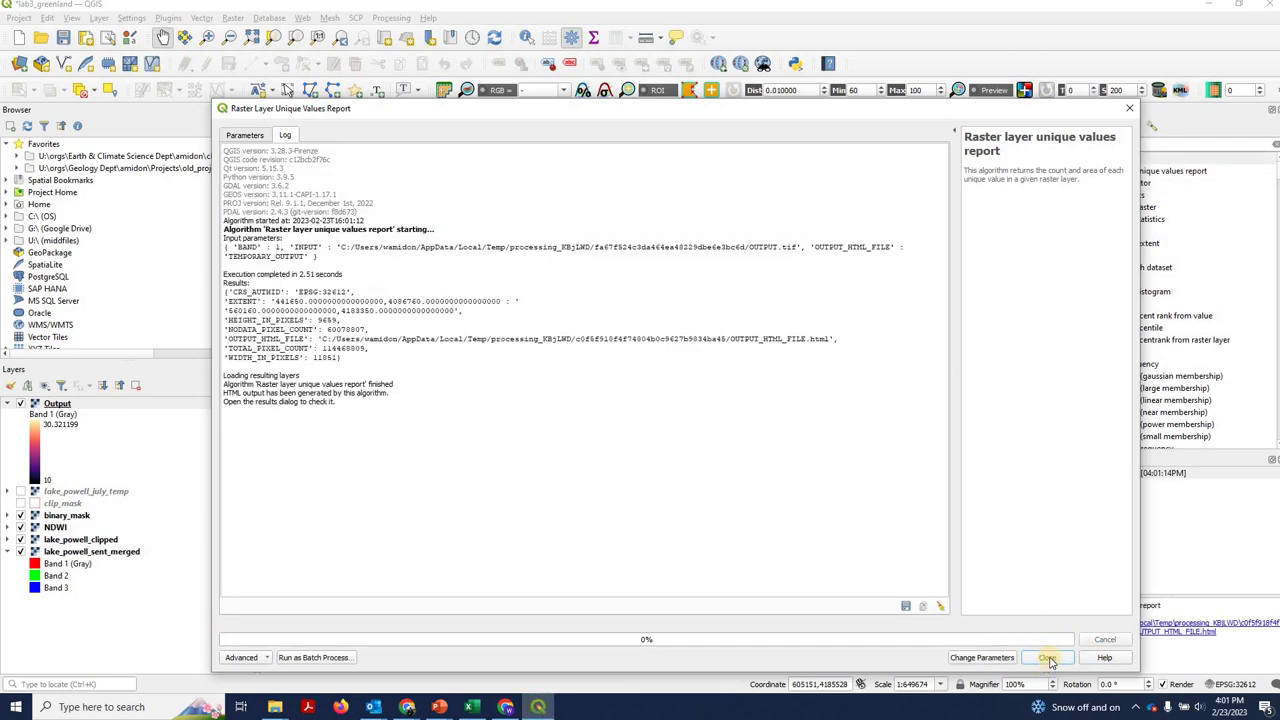
pyautogui.click(1047, 658)
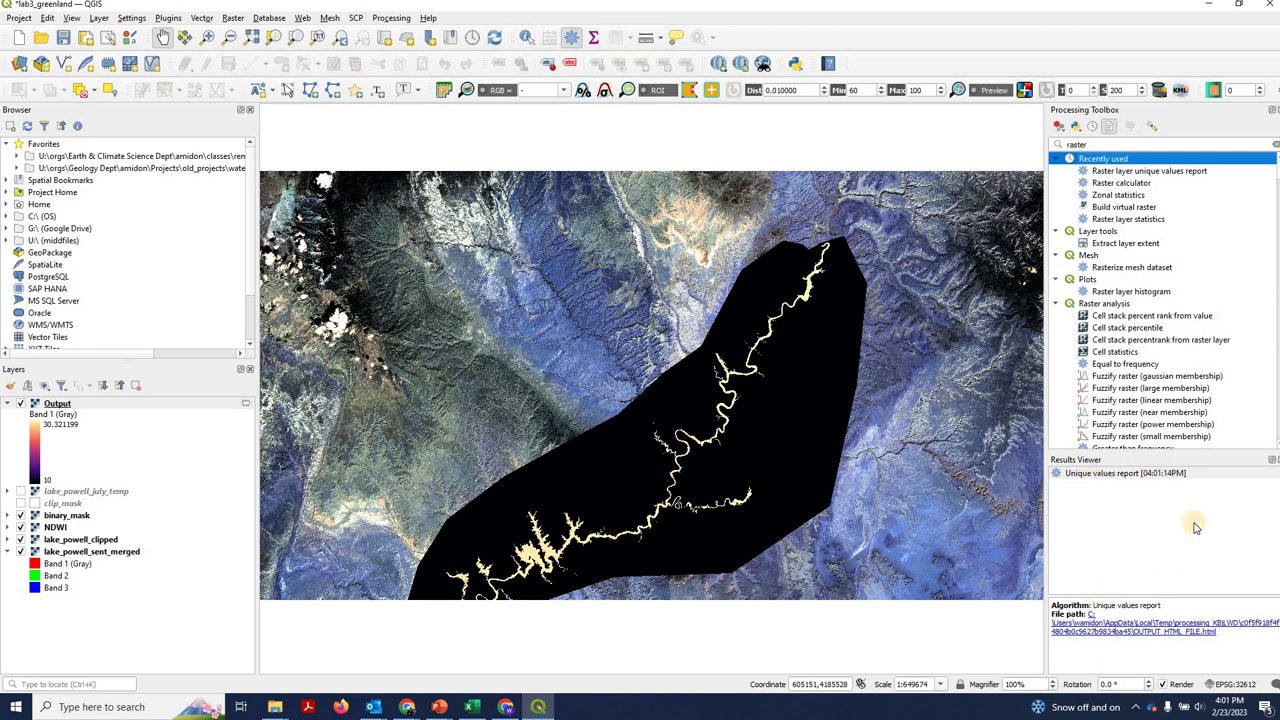
# - Open the HTML unique values report in Chrome and select its table of values
pyautogui.doubleClick(1107, 475)
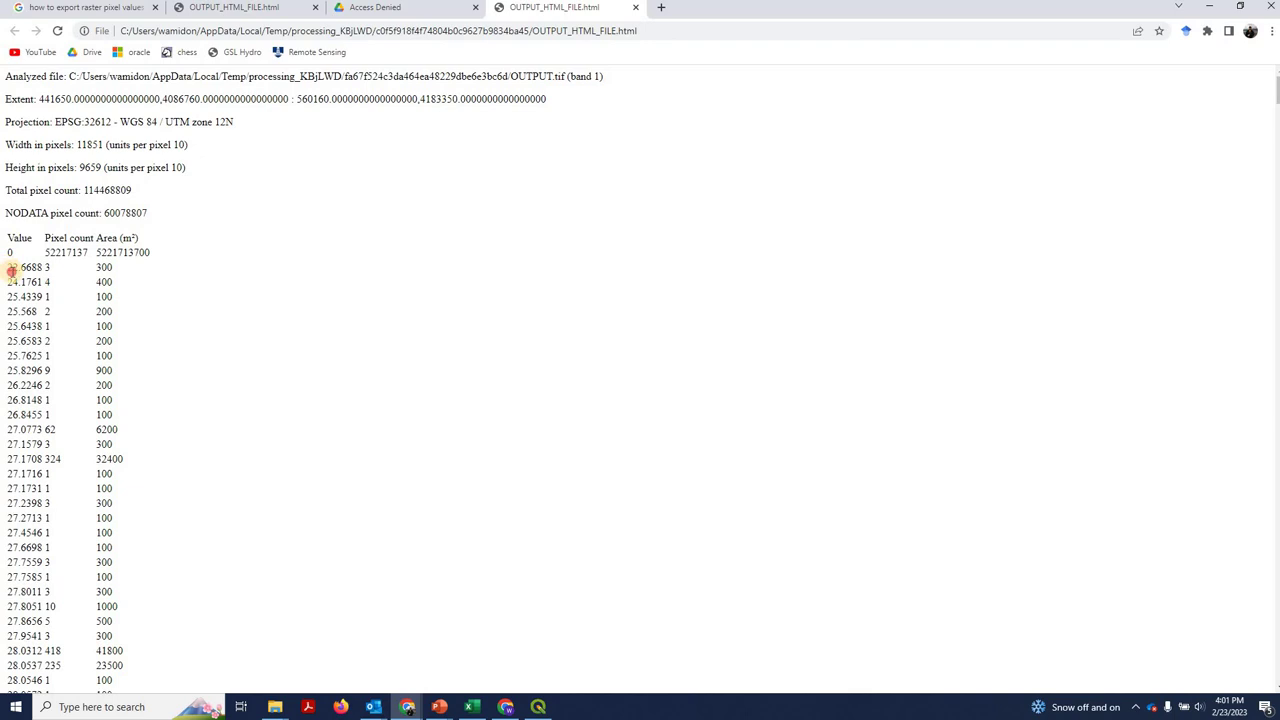
pyautogui.moveTo(10, 270); pyautogui.dragTo(40, 472)
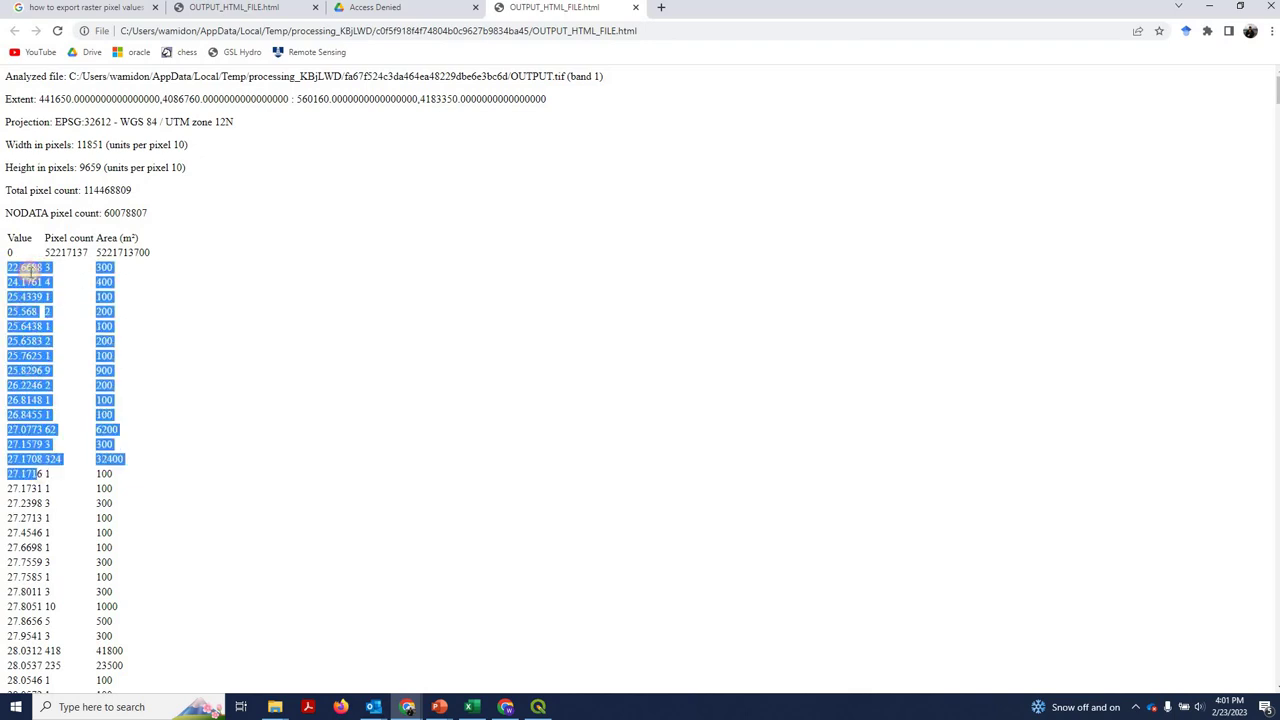
pyautogui.click(30, 280)
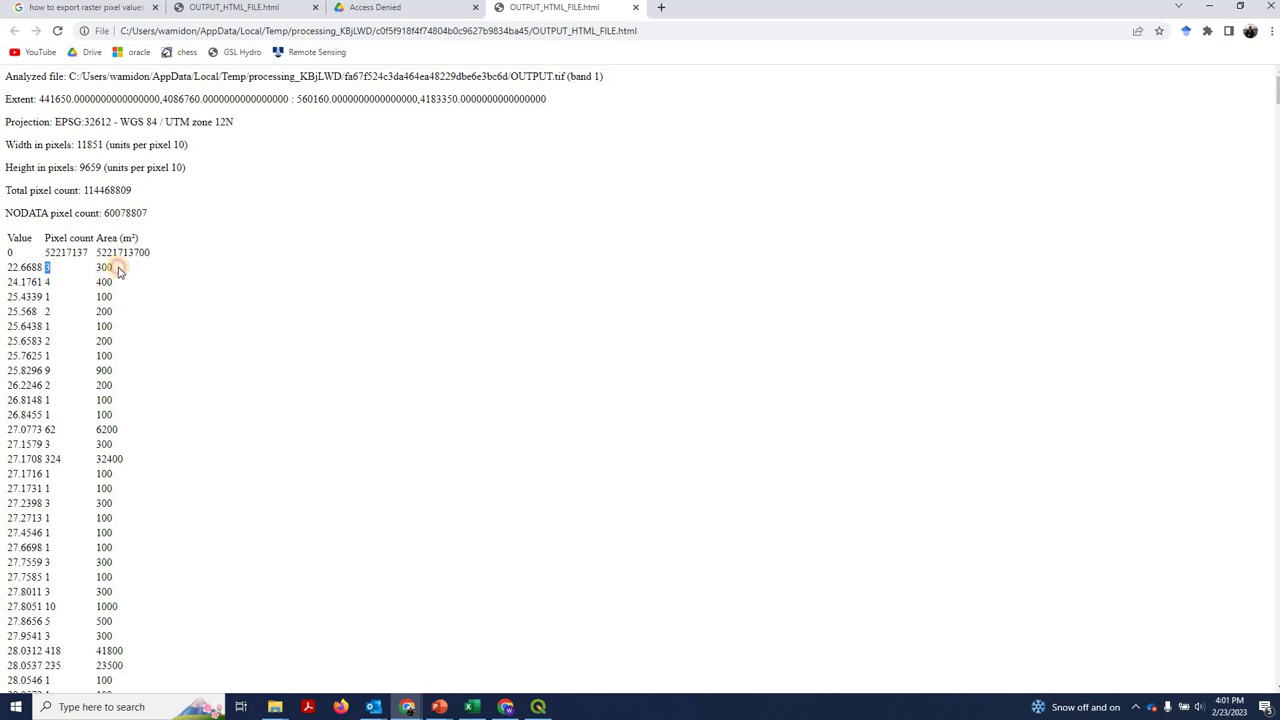
pyautogui.doubleClick(104, 267)
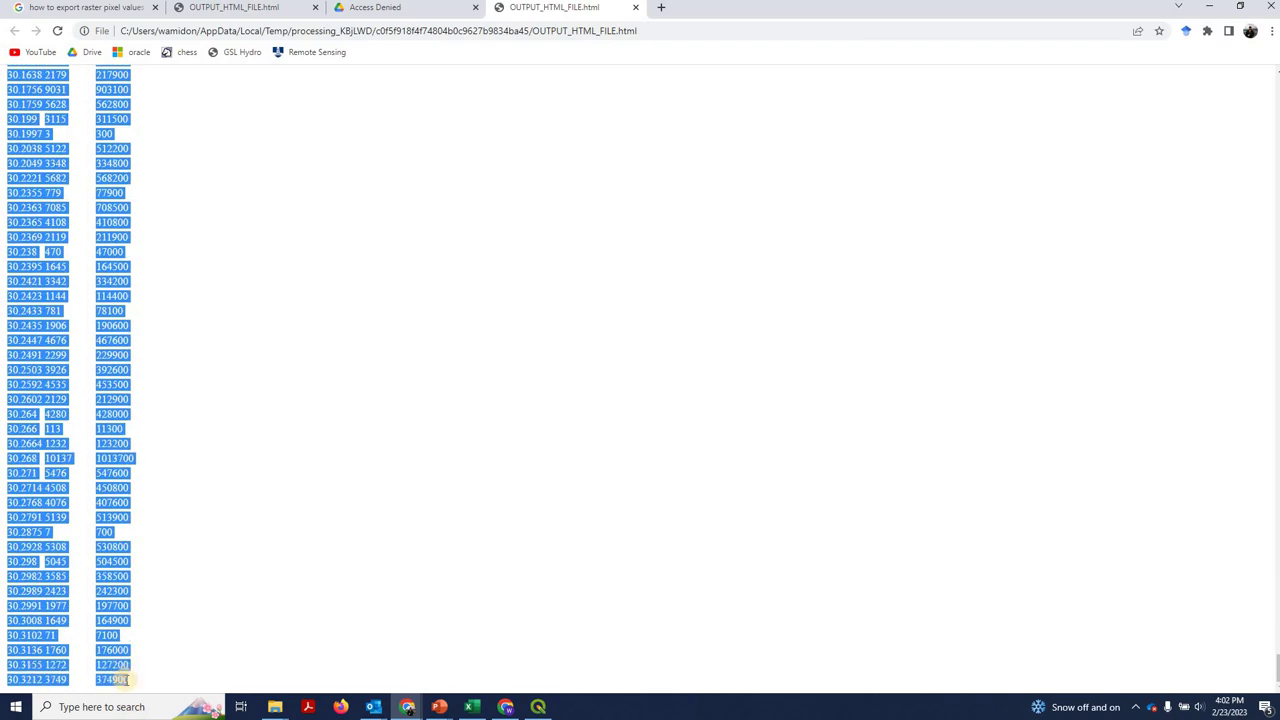
# - Paste the report into Excel at A2 as Unicode Text, filling temp, # Pixels and Area
pyautogui.click(470, 708)
pyautogui.click(958, 46)
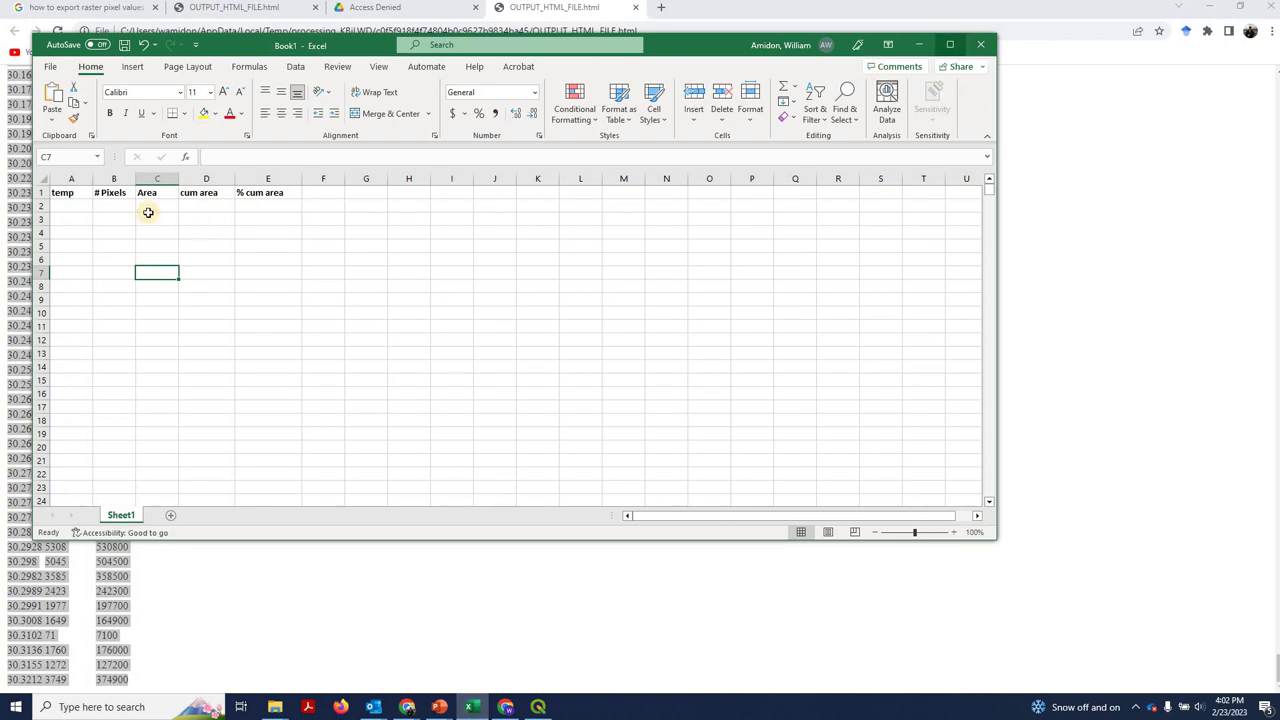
pyautogui.moveTo(30, 155); pyautogui.dragTo(240, 156)
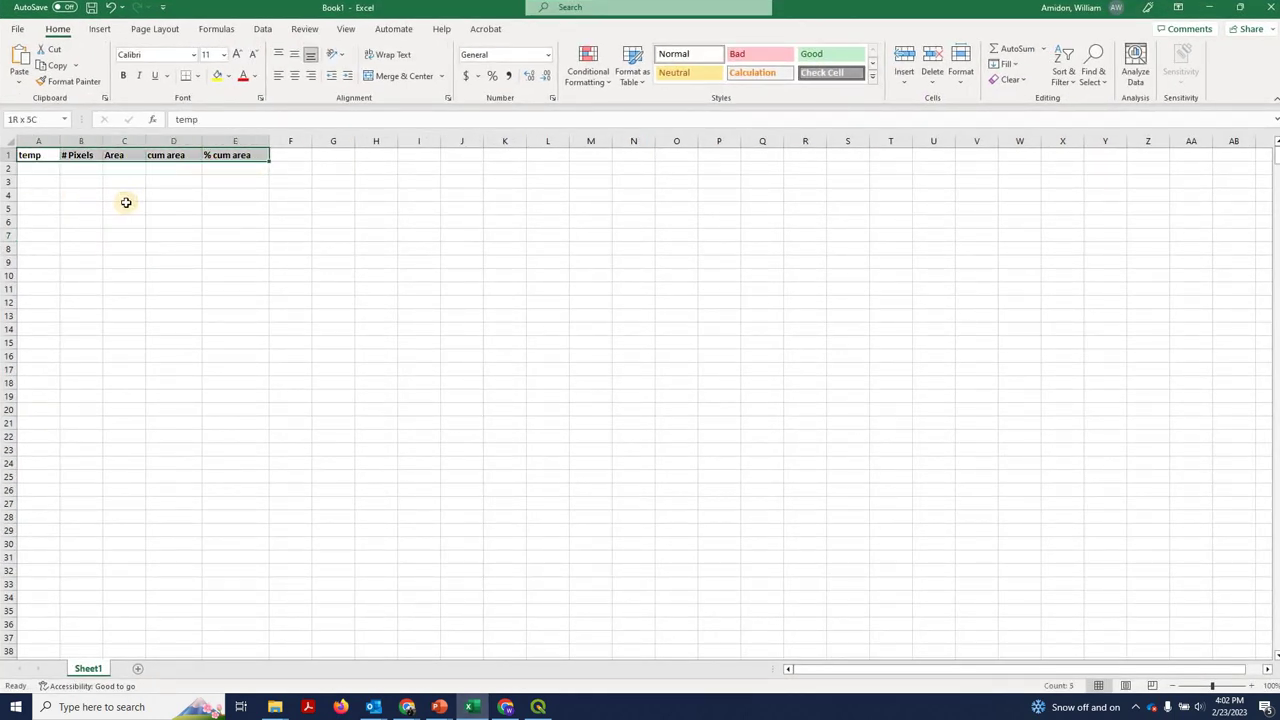
pyautogui.click(42, 170)
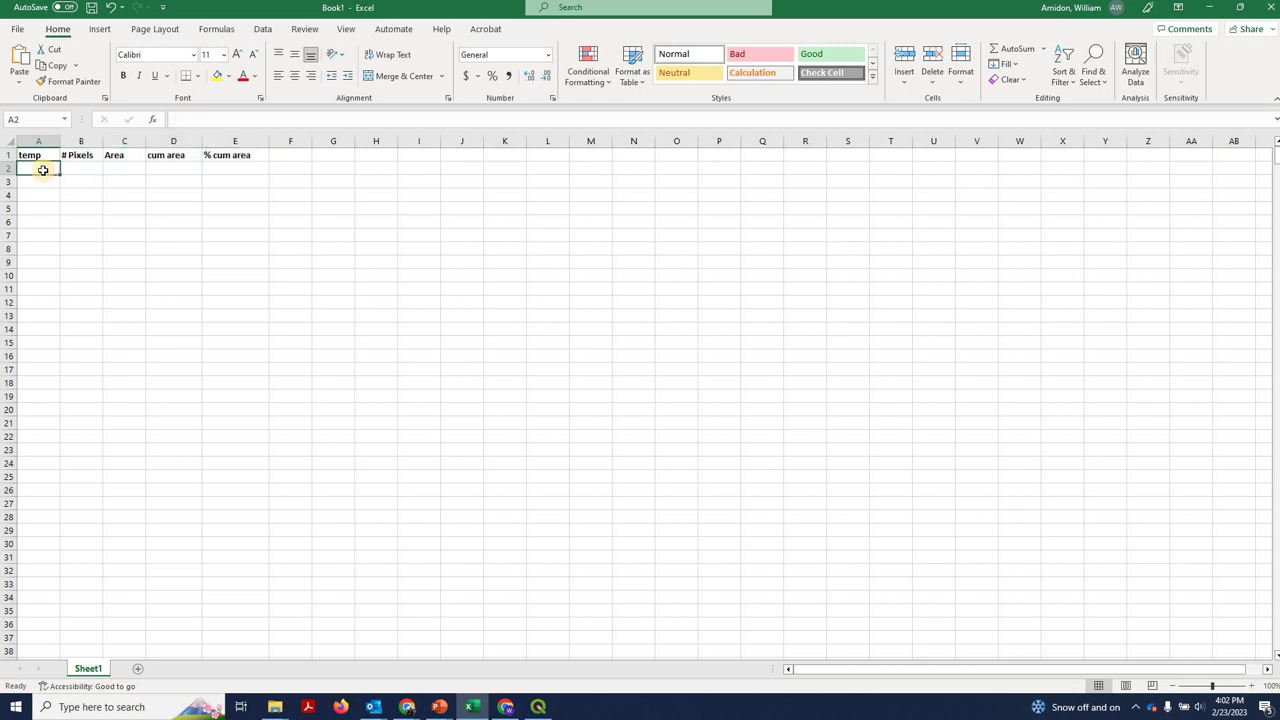
pyautogui.rightClick(42, 173)
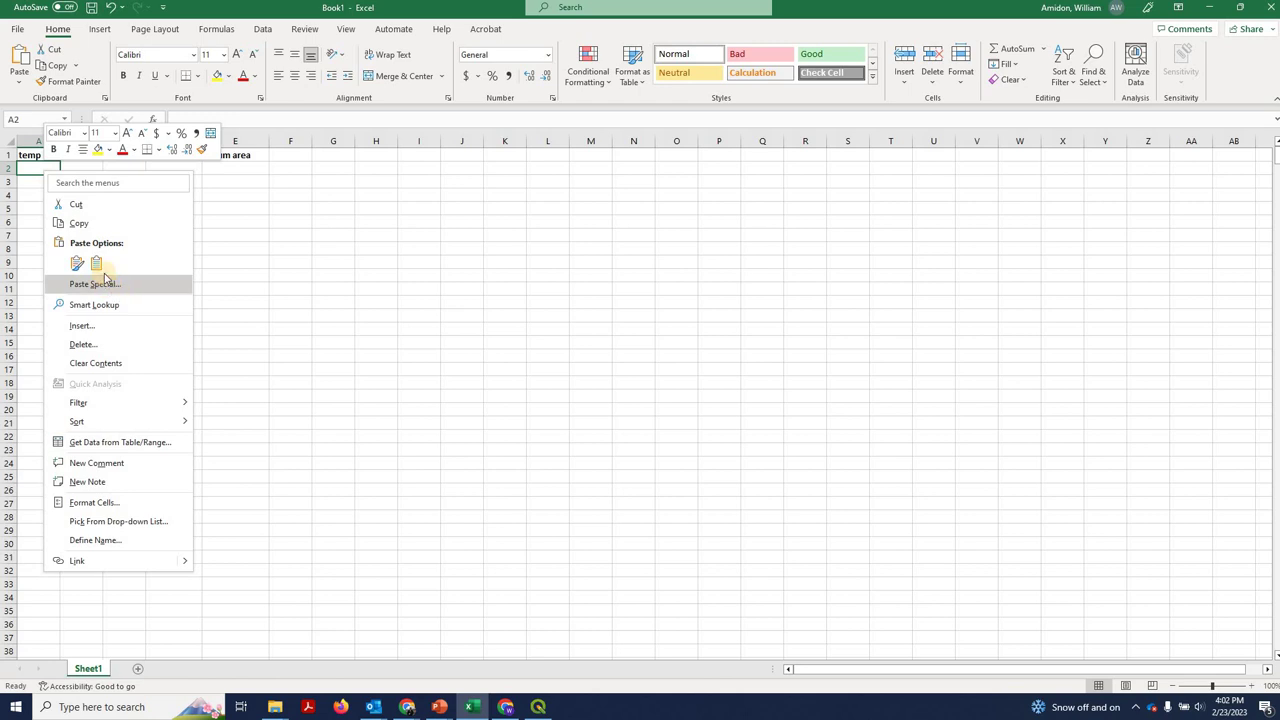
pyautogui.click(108, 286)
pyautogui.click(105, 206)
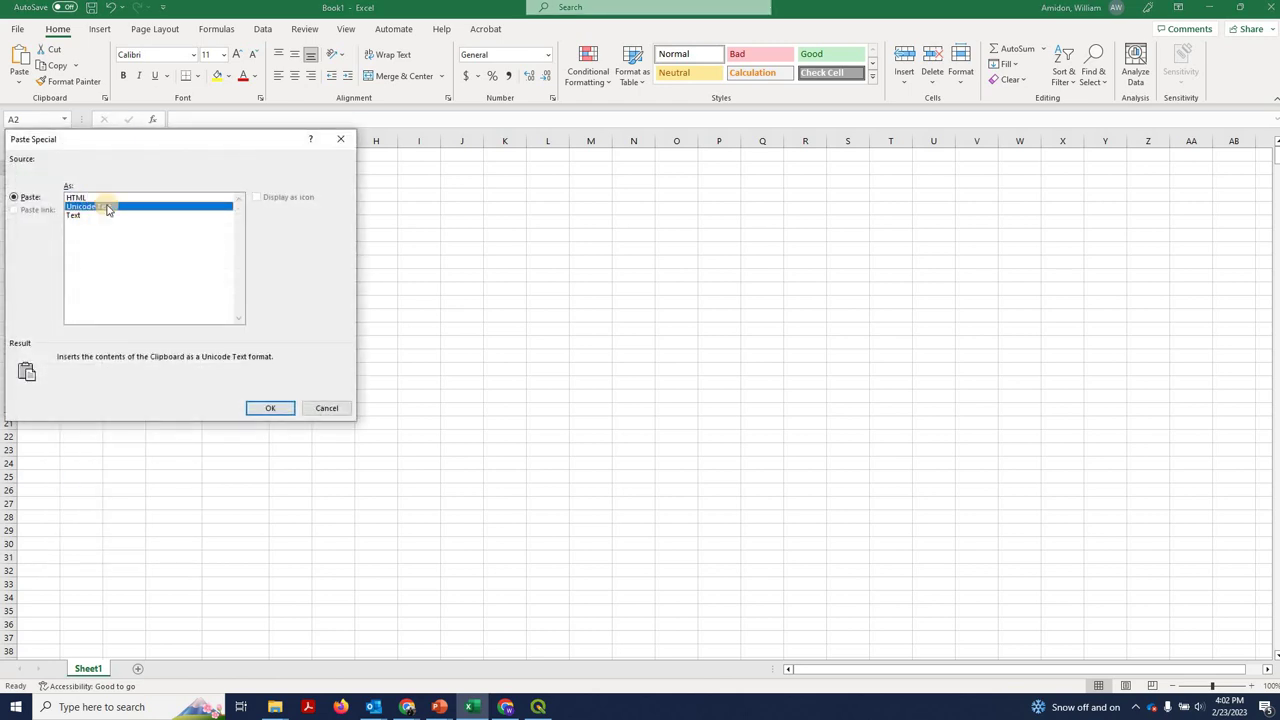
pyautogui.click(271, 407)
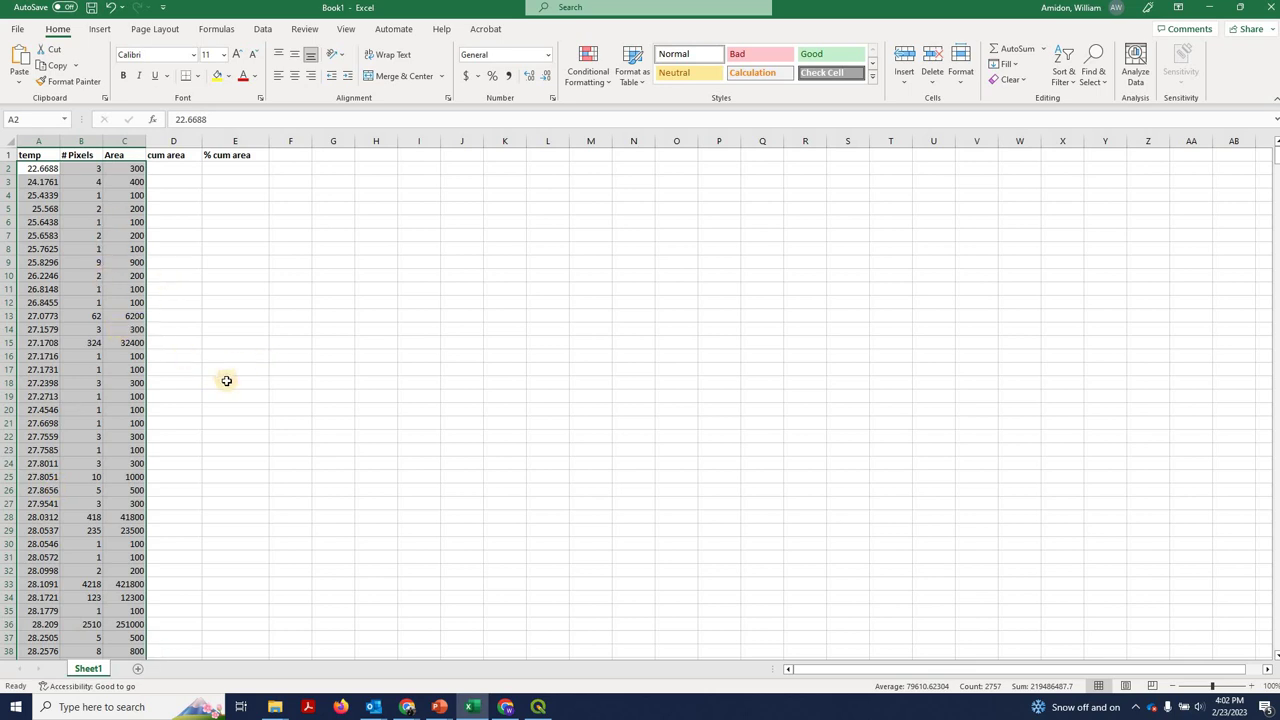
# - Enter the cum area running total =SUM($C$2:C2) in D2
pyautogui.click(185, 425)
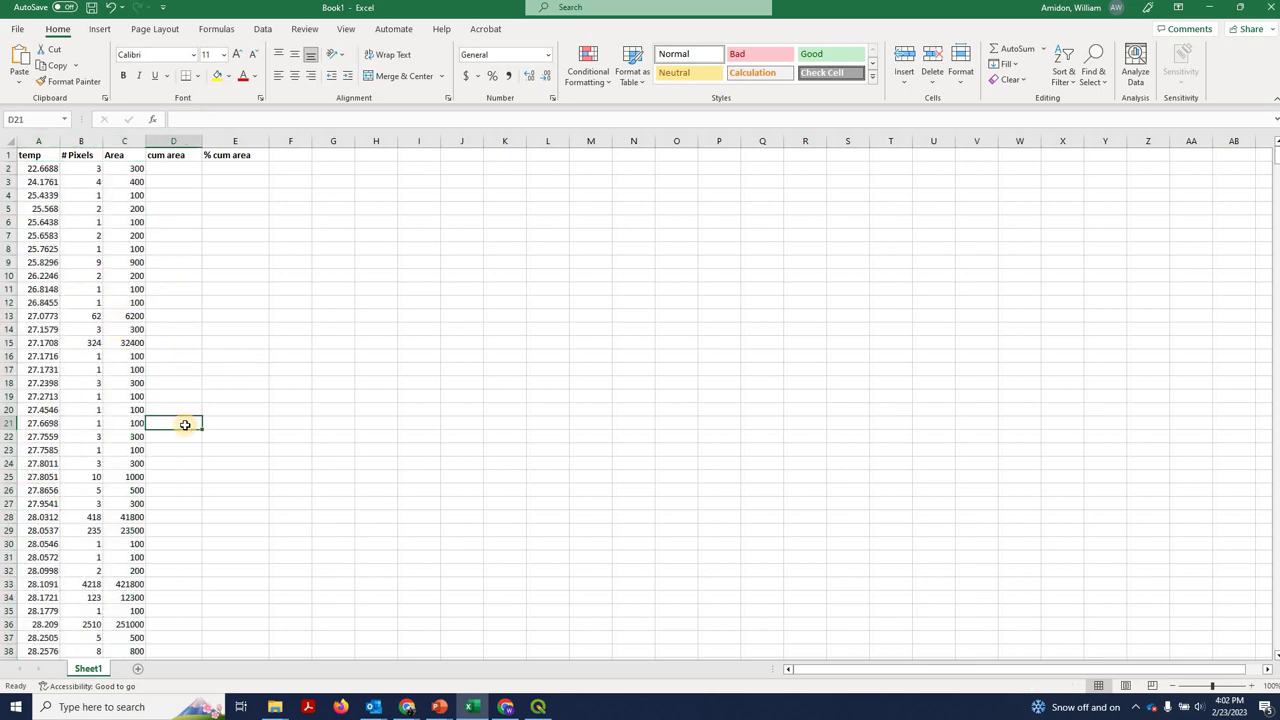
pyautogui.click(163, 169)
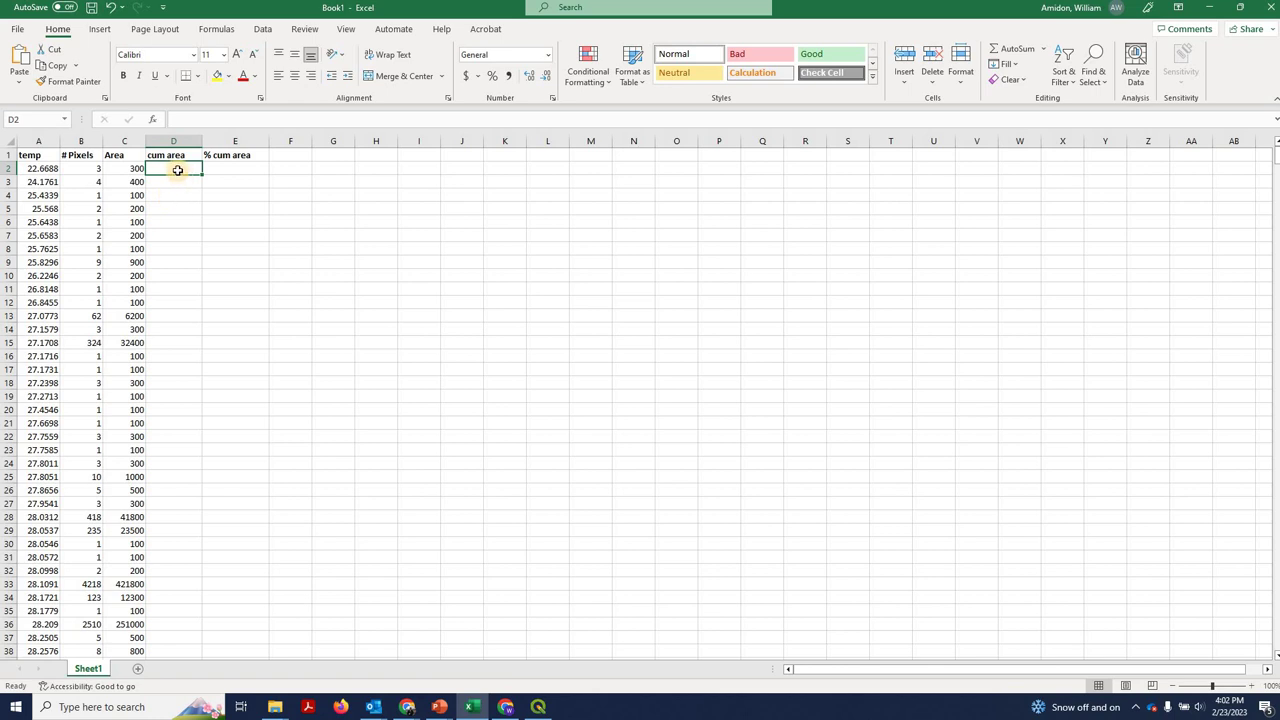
pyautogui.write('=')
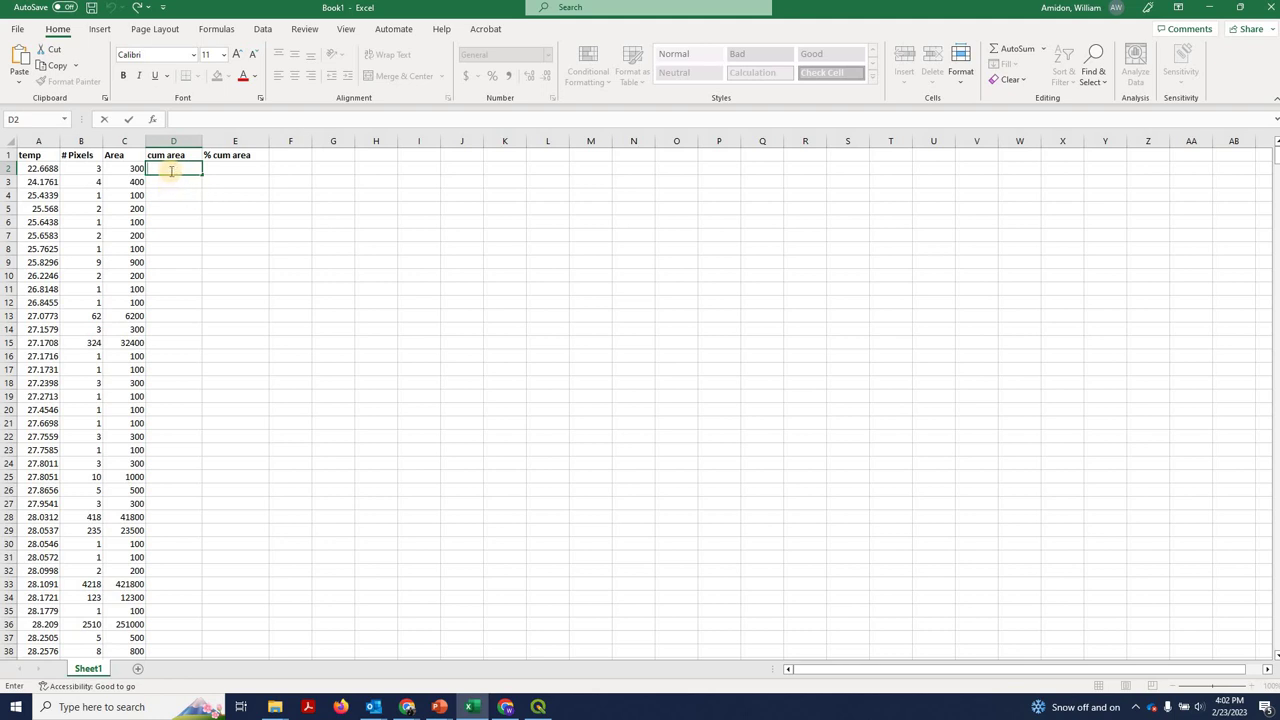
pyautogui.write('=')
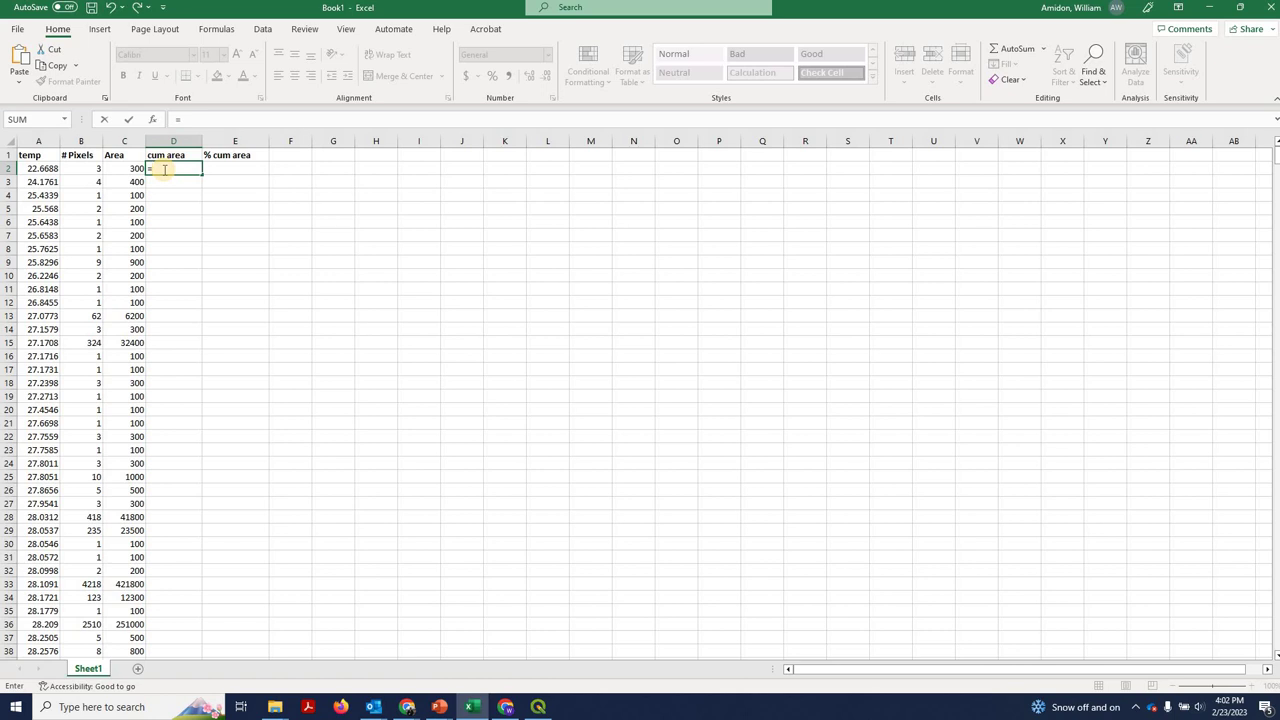
pyautogui.write('sum(')
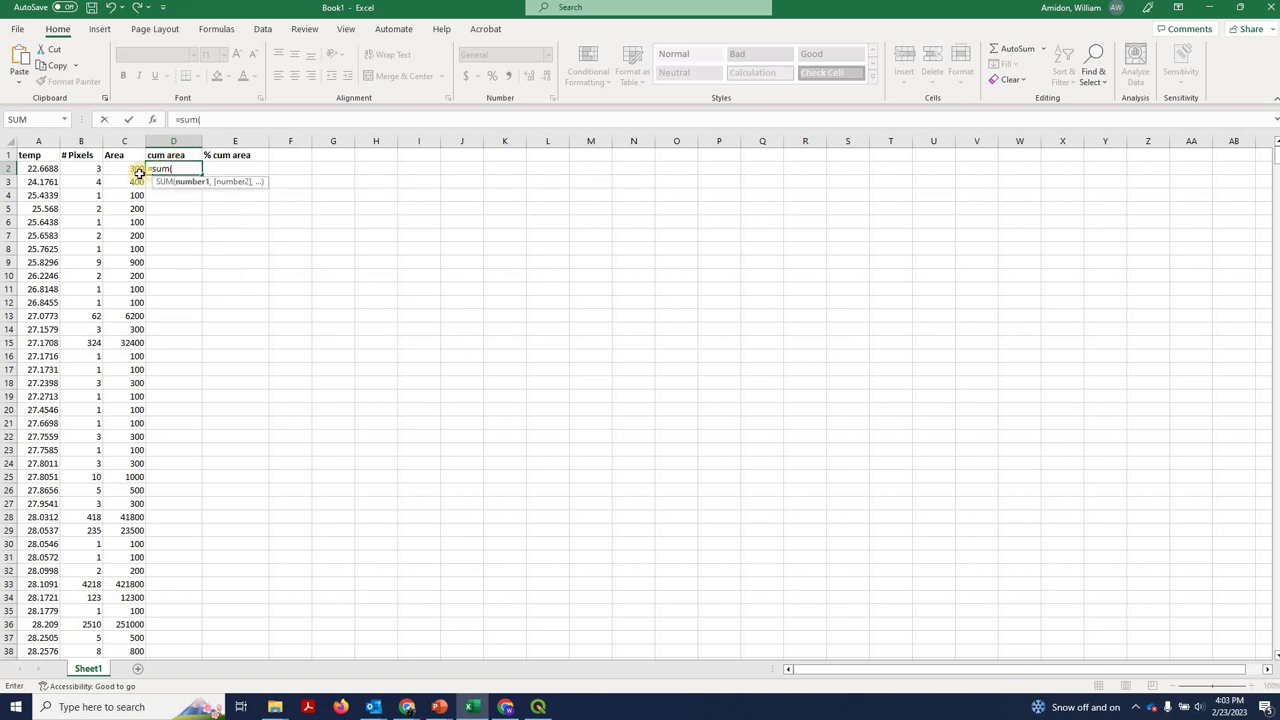
pyautogui.click(130, 168)
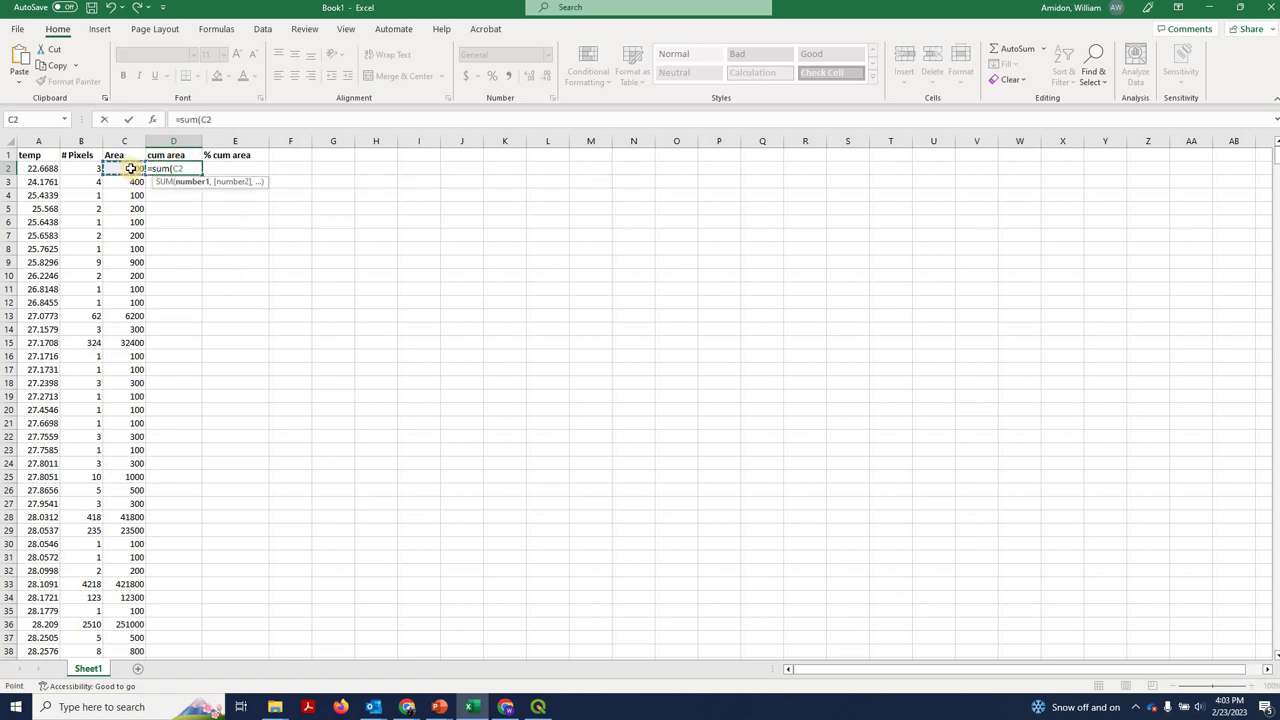
pyautogui.press('F8')
pyautogui.write(')')
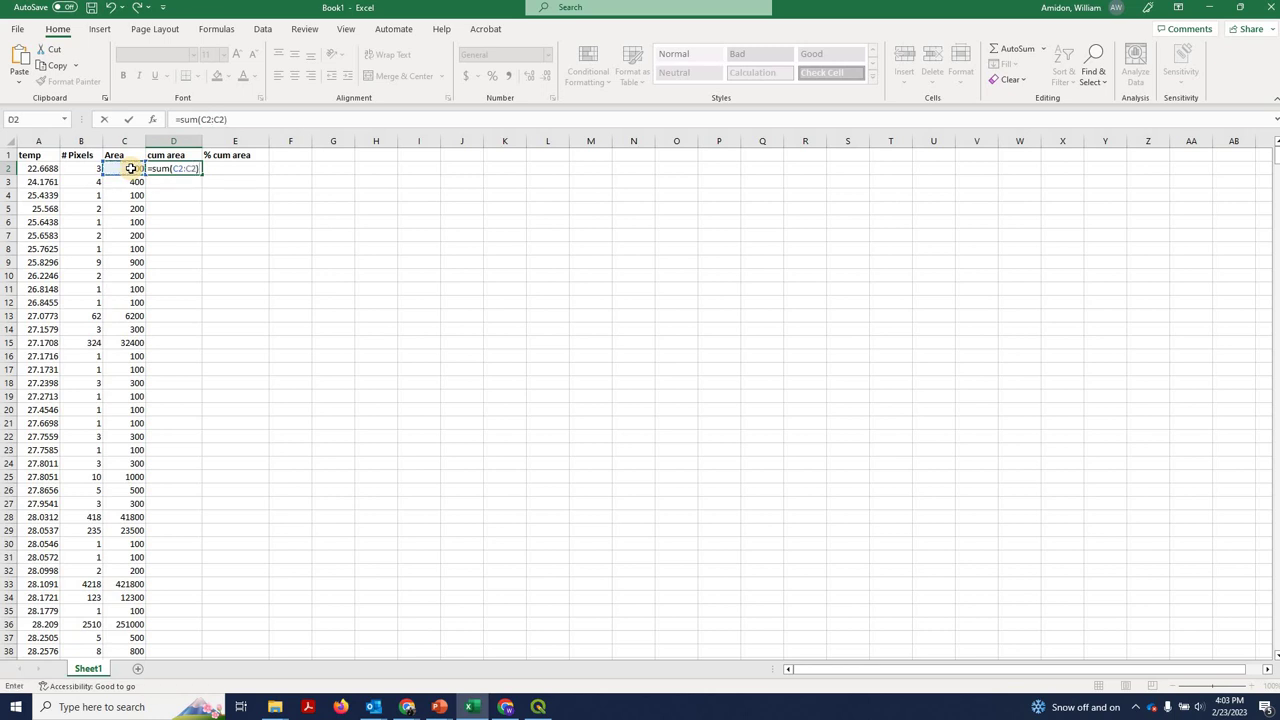
pyautogui.click(178, 168)
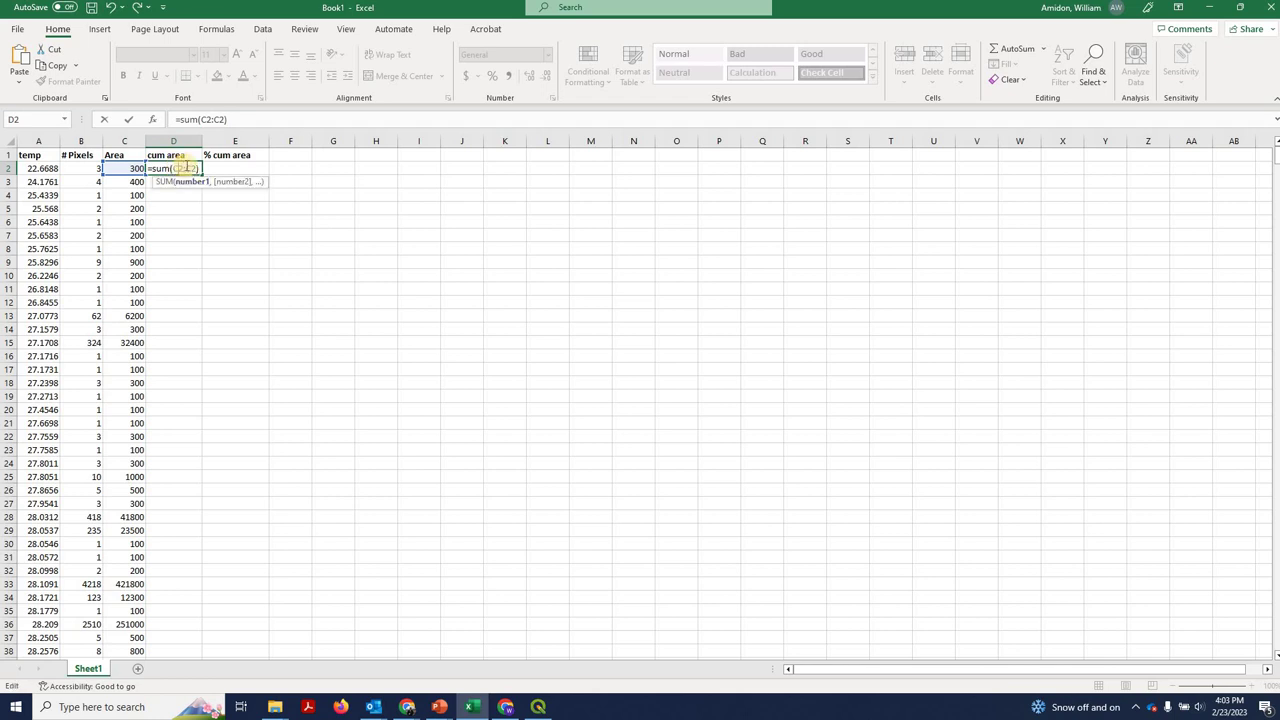
pyautogui.press('F4')
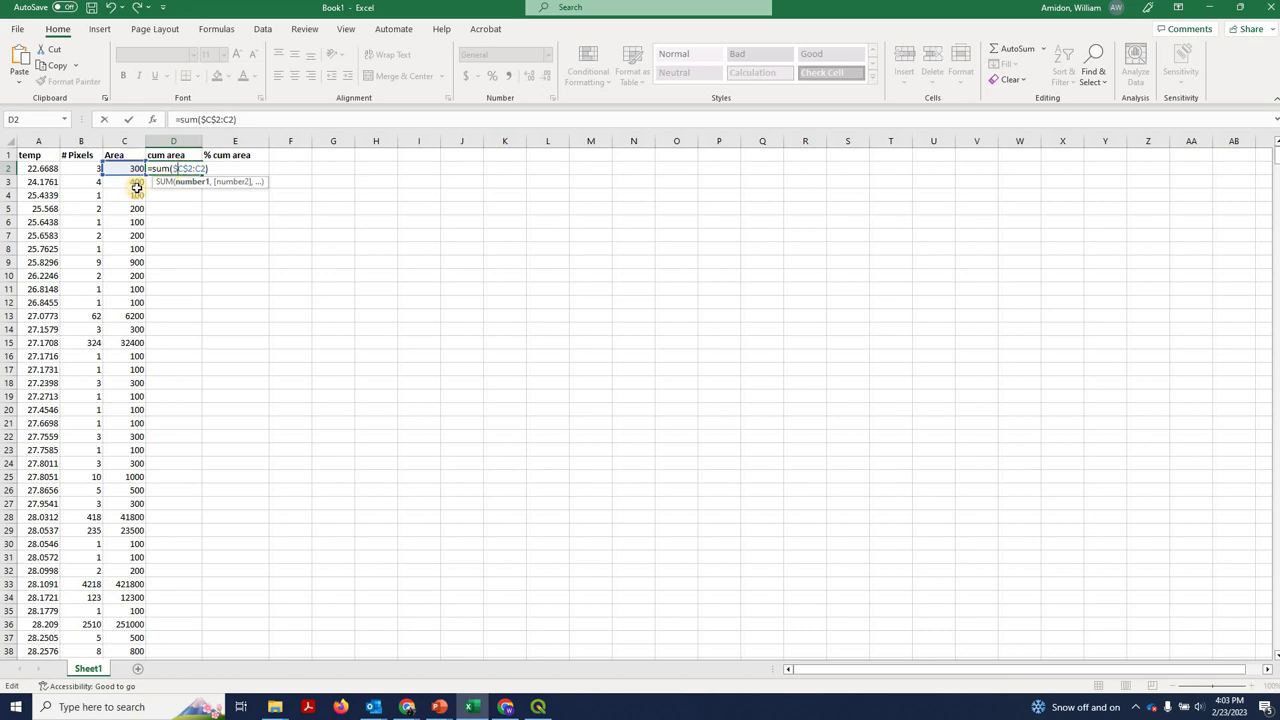
pyautogui.hotkey('ctrl', 'Return')
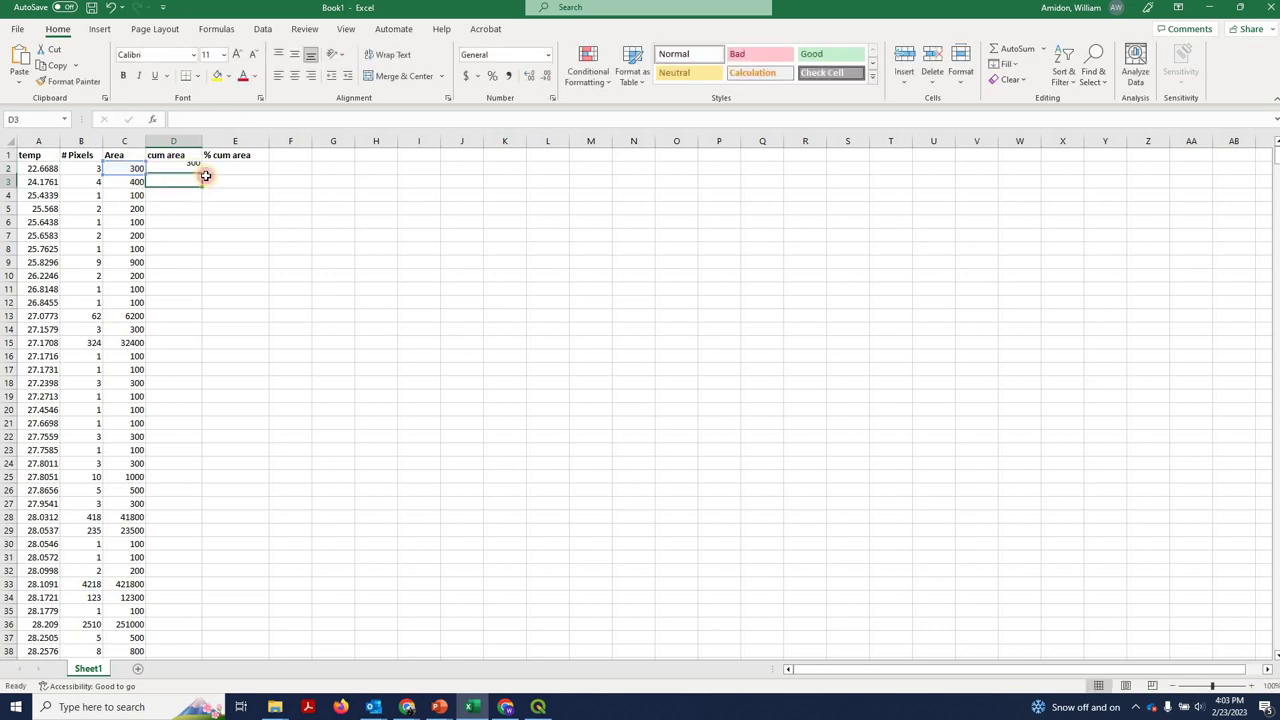
# - Copy the running-total formula down to D23 and verify it in D6 and D15
pyautogui.moveTo(202, 175); pyautogui.dragTo(200, 456)
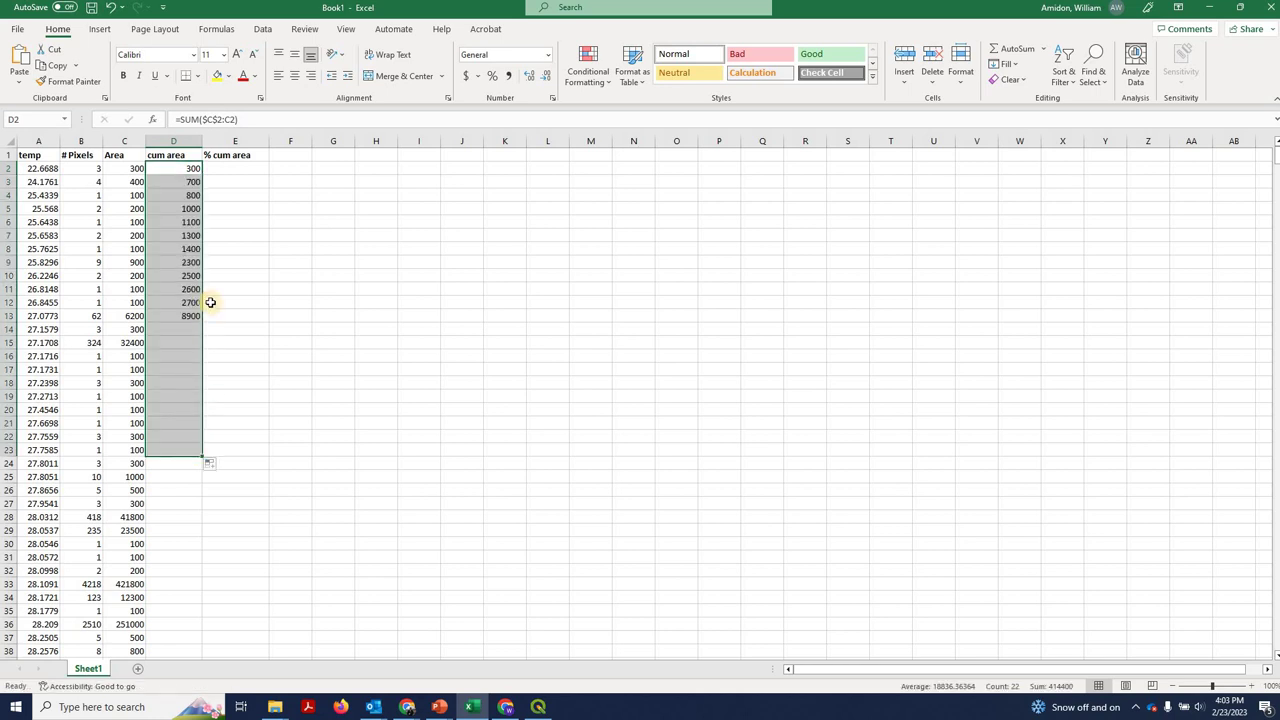
pyautogui.doubleClick(190, 221)
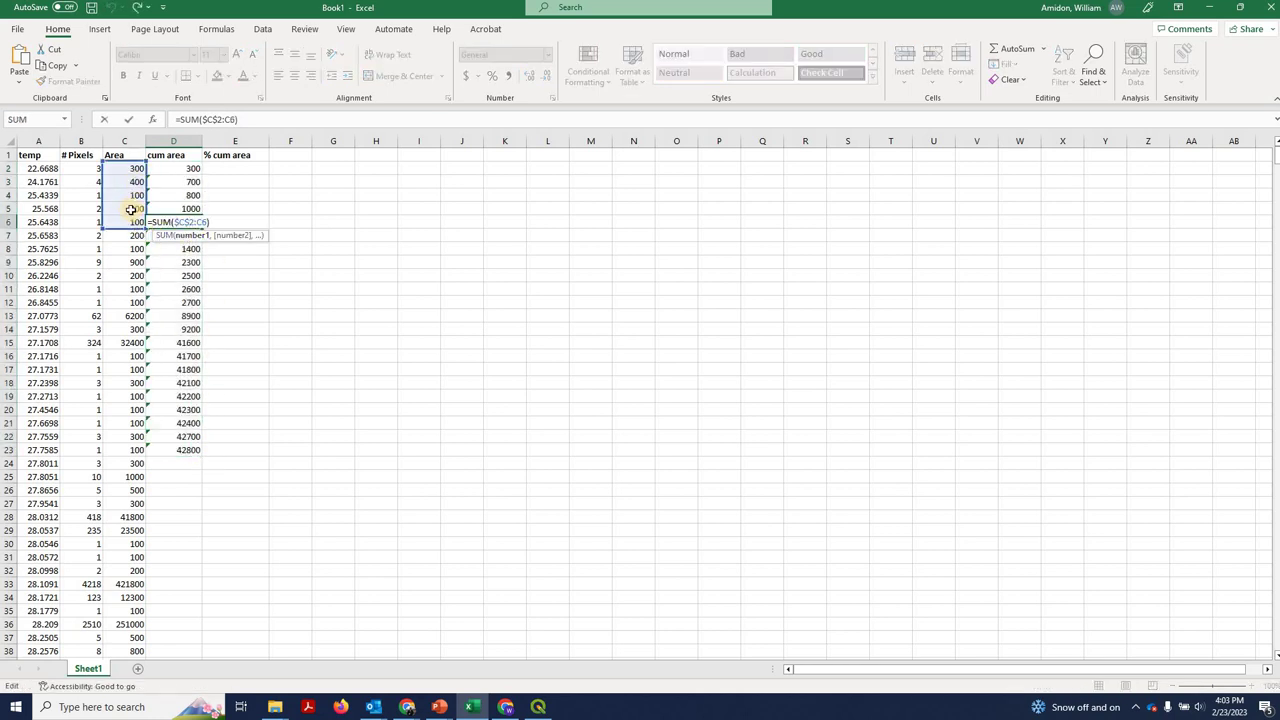
pyautogui.click(190, 342)
pyautogui.doubleClick(185, 345)
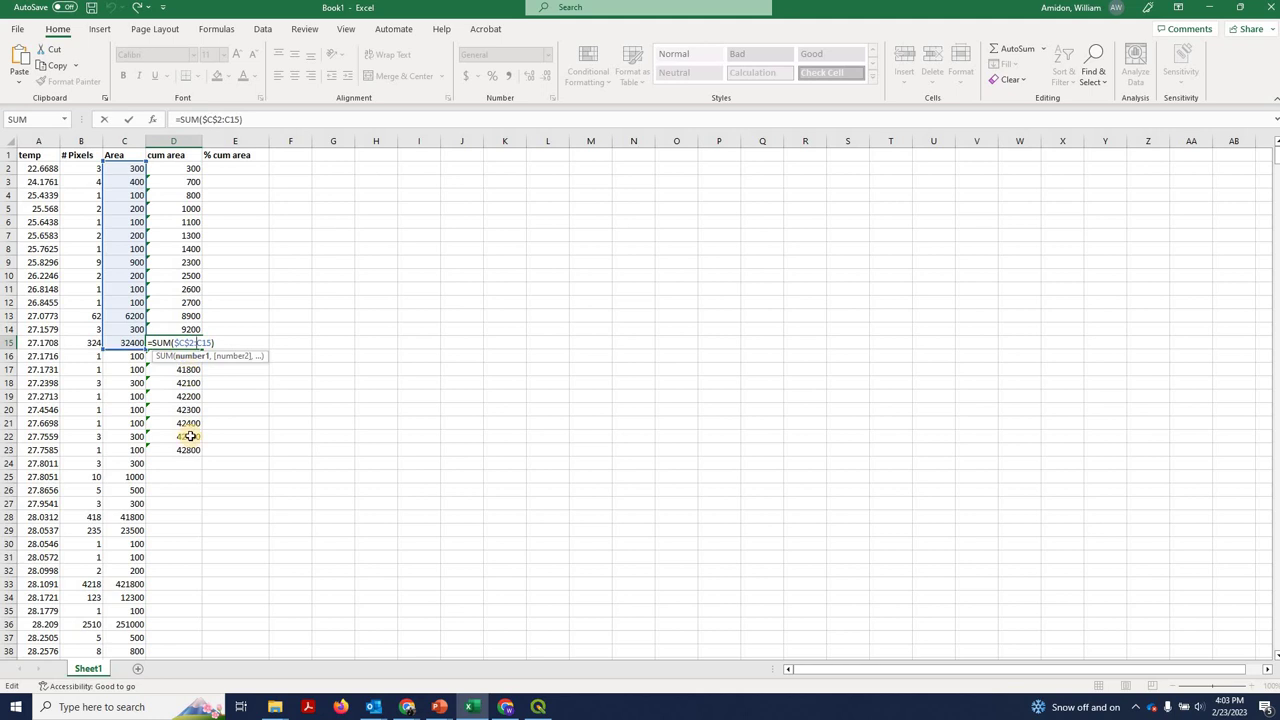
pyautogui.click(190, 436)
# - Extend the running total to row 920, ending at 217286500
pyautogui.click(200, 451)
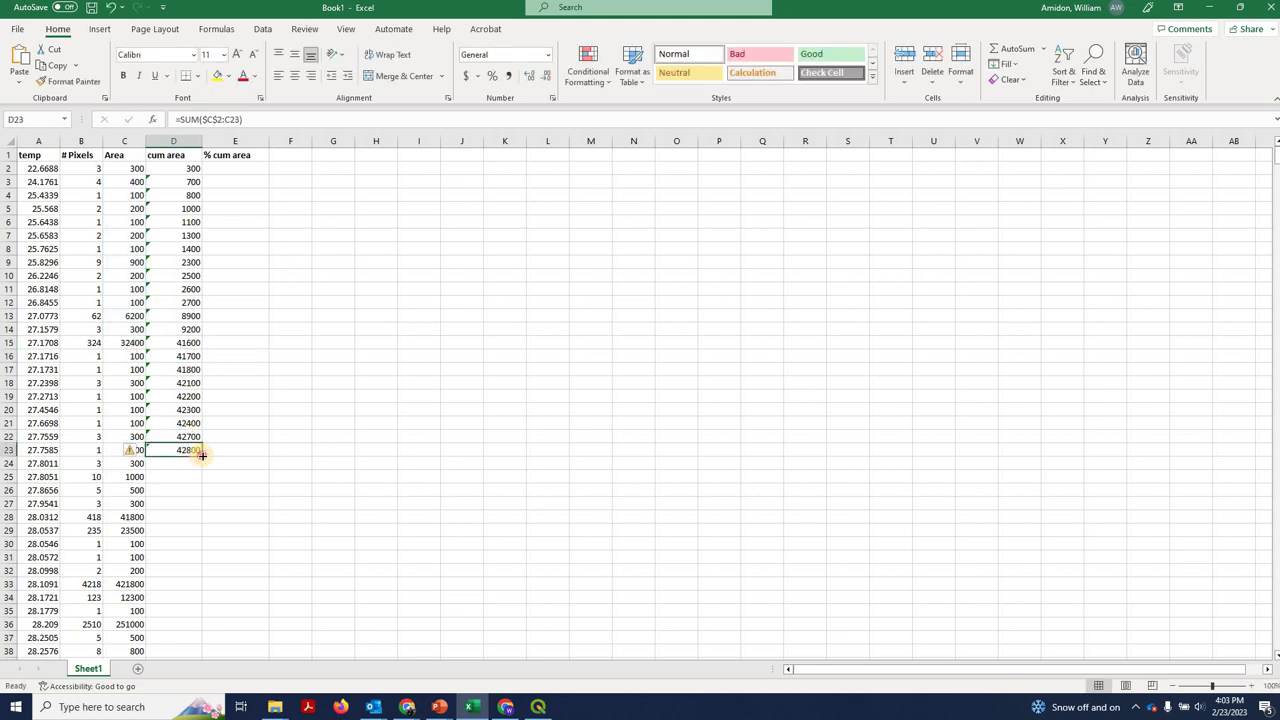
pyautogui.doubleClick(202, 455)
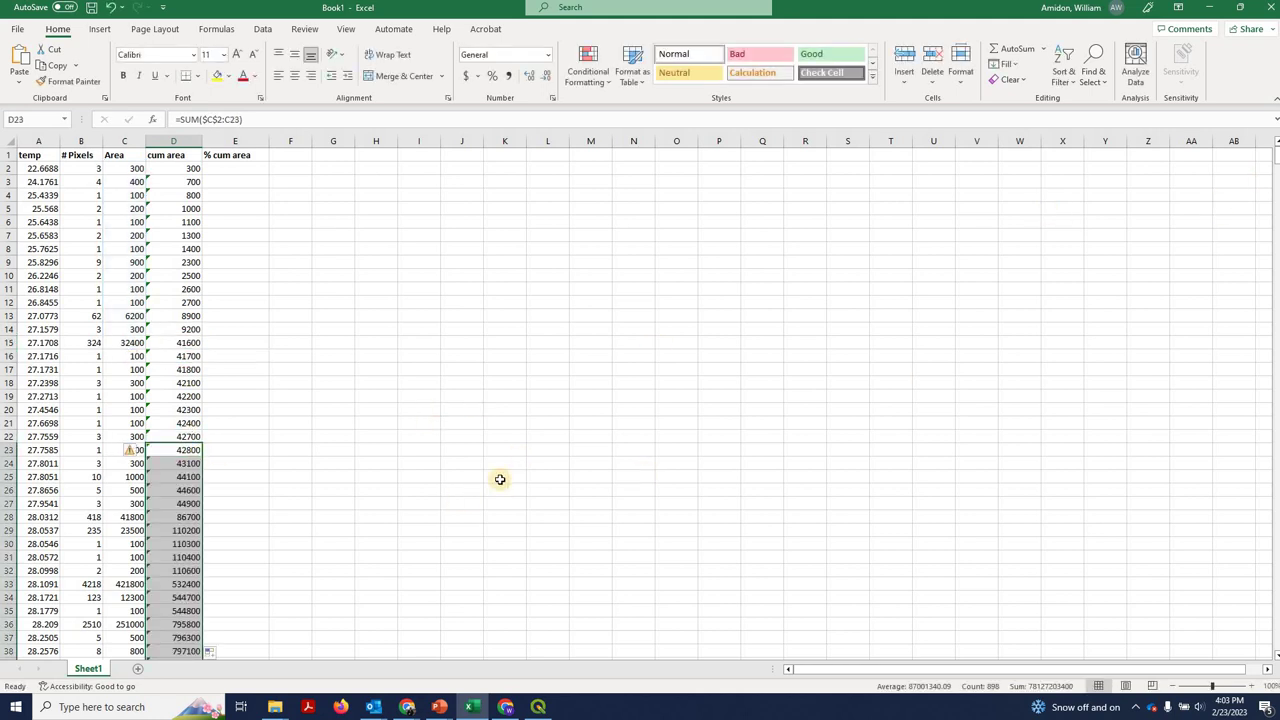
pyautogui.scroll(-20, 485, 487)
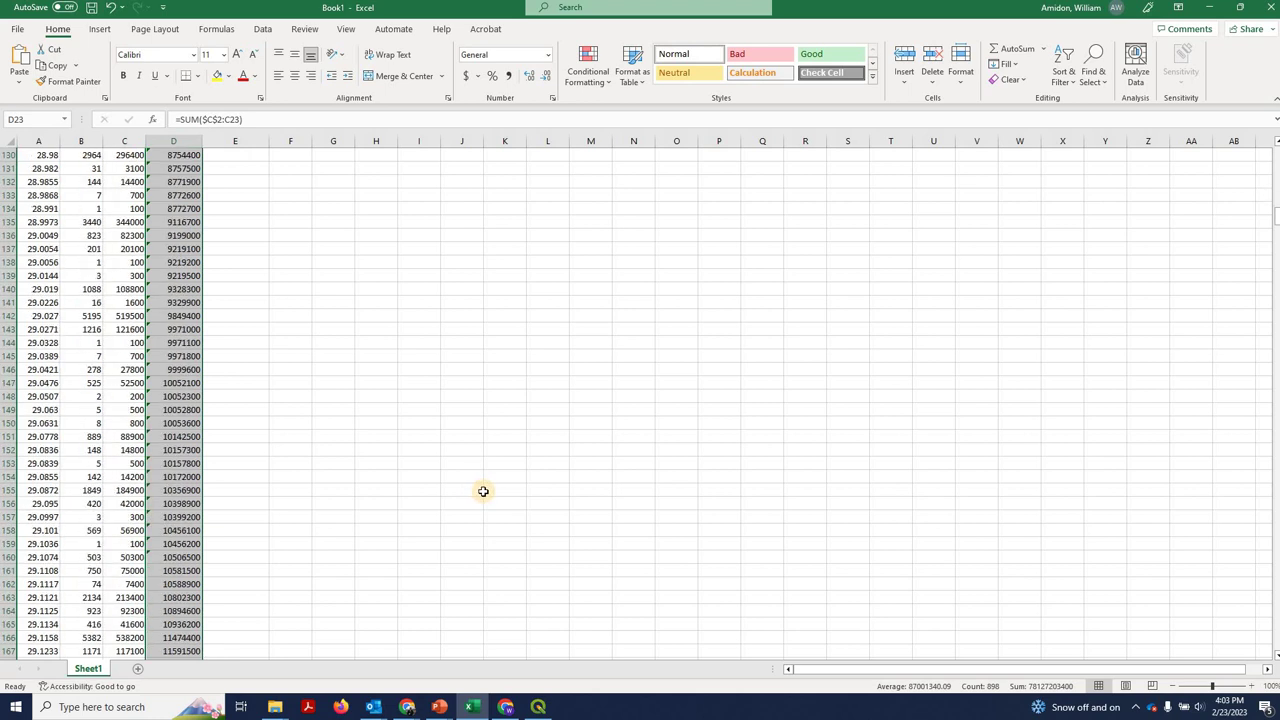
pyautogui.scroll(-20, 807, 399)
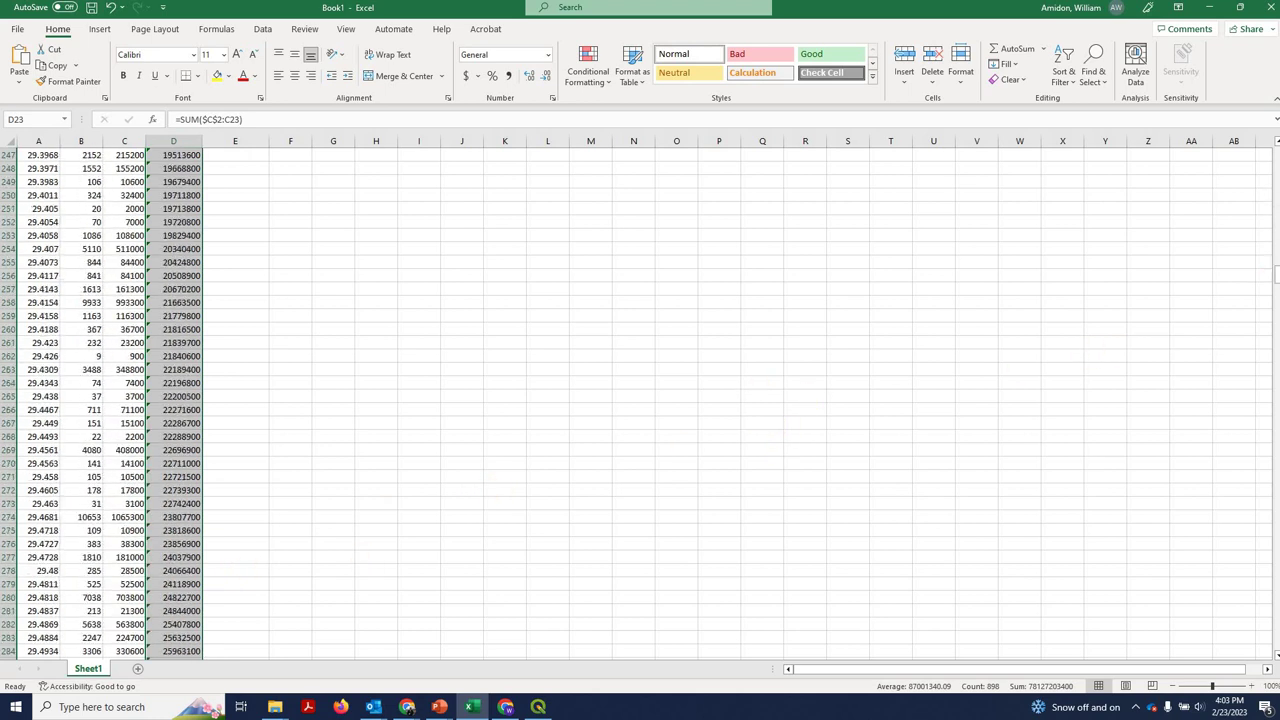
pyautogui.moveTo(1272, 391); pyautogui.dragTo(176, 428)
pyautogui.click(176, 428)
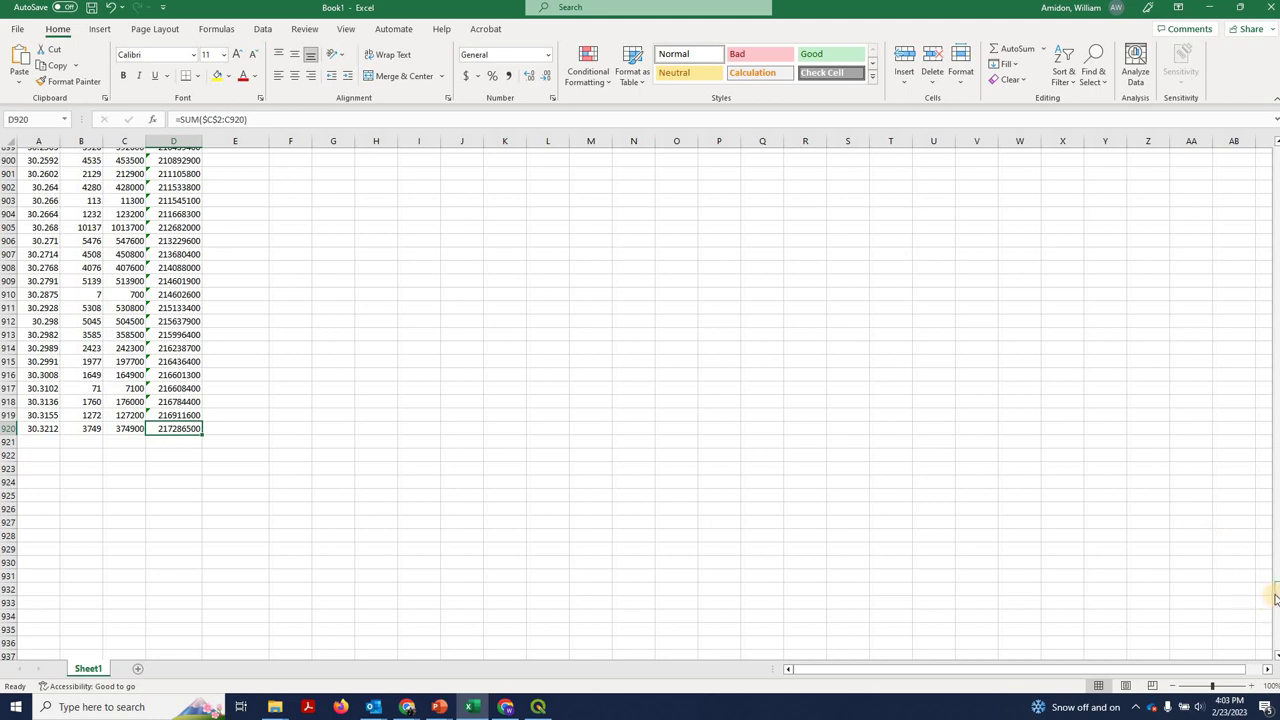
pyautogui.scroll(20, 1257, 214)
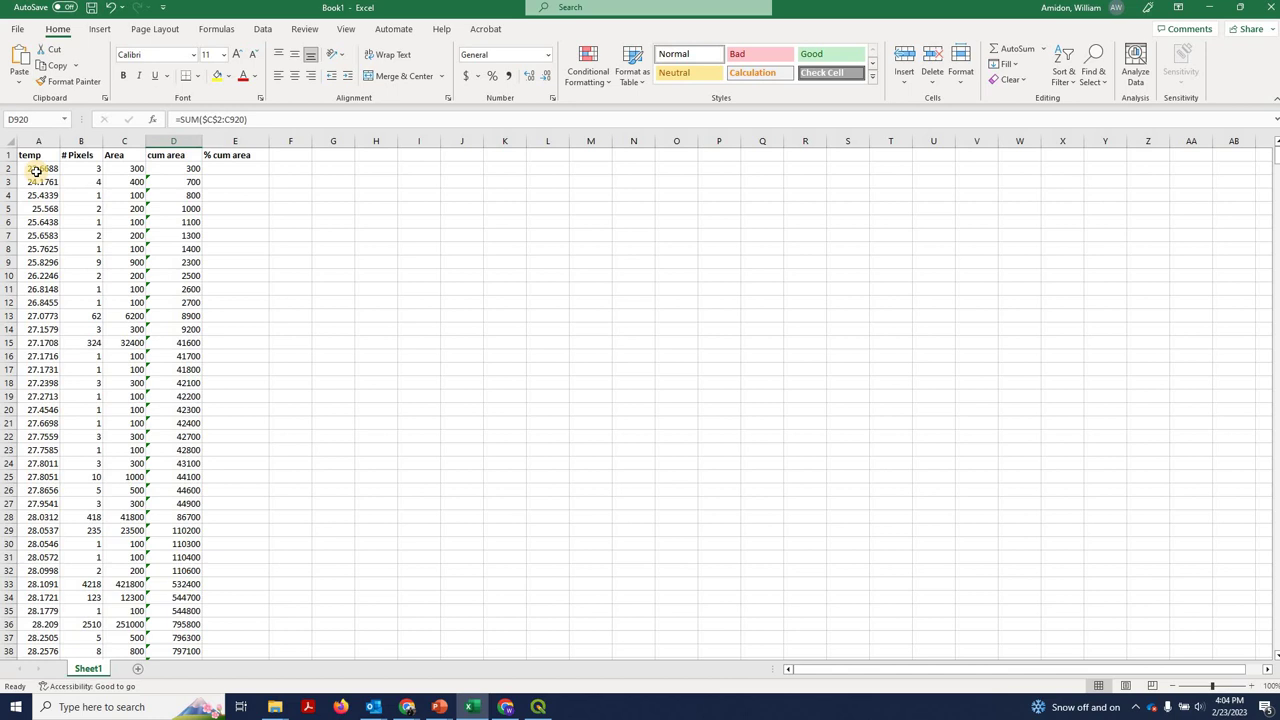
# - Insert a smooth-line scatter chart of temperatures A2:A920 against cumulative area in column D
pyautogui.click(46, 170)
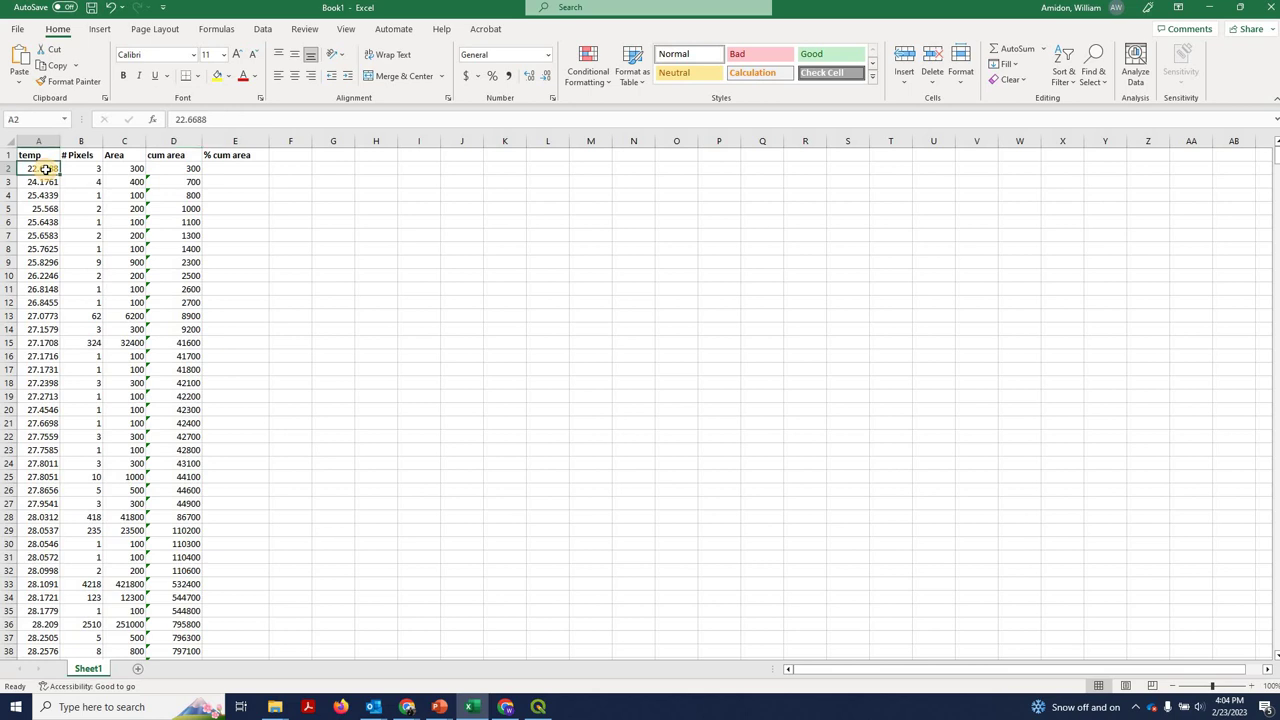
pyautogui.hotkey('ctrl', 'shift', 'Down')
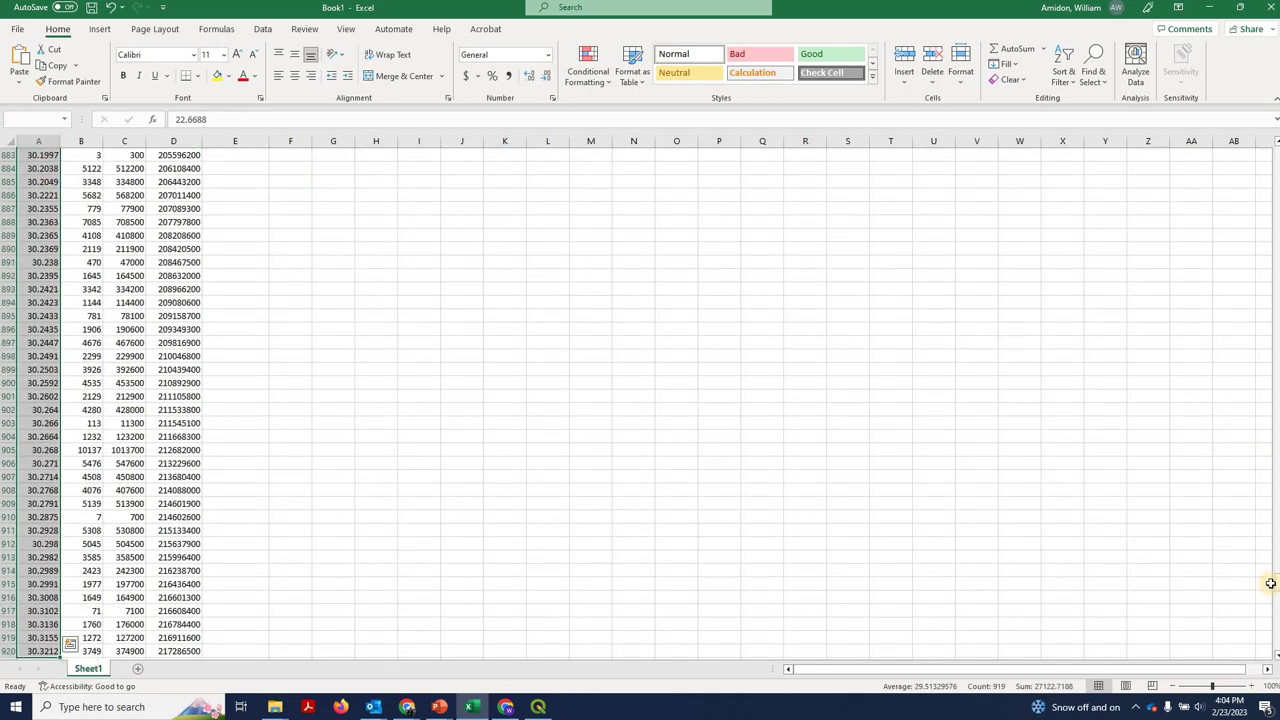
pyautogui.moveTo(1275, 592); pyautogui.dragTo(191, 517)
pyautogui.click(100, 29)
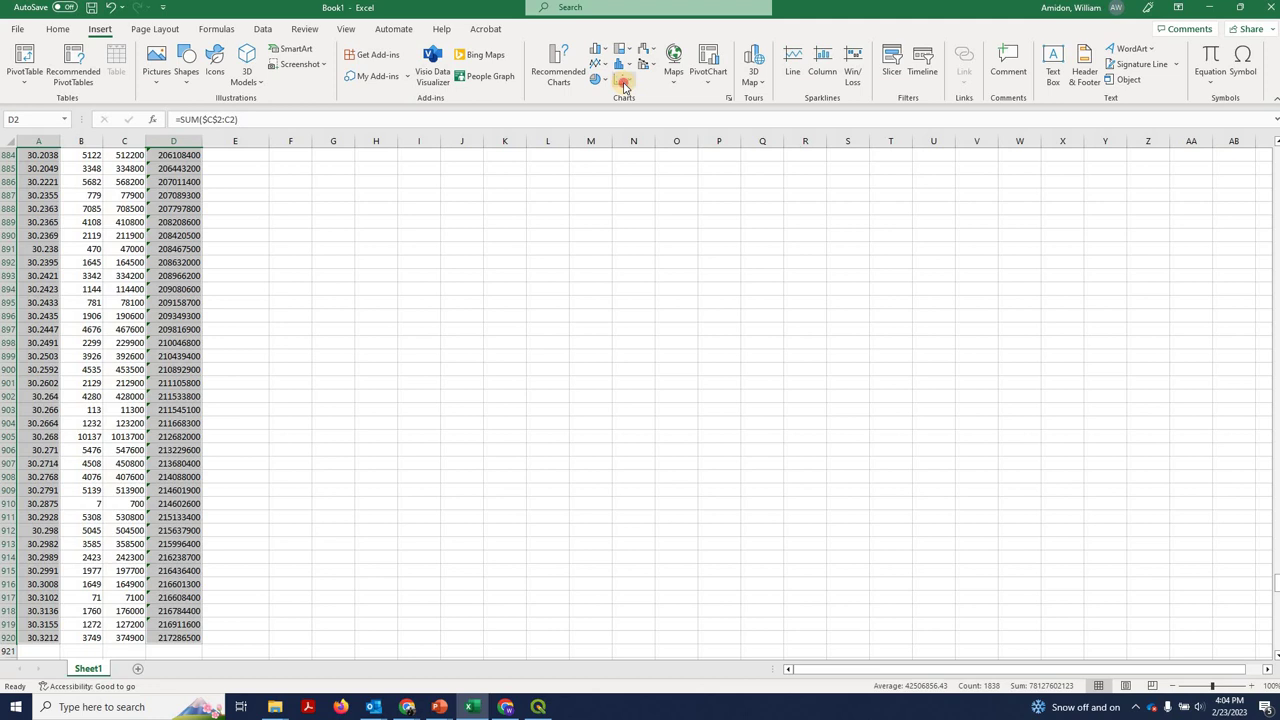
pyautogui.click(624, 86)
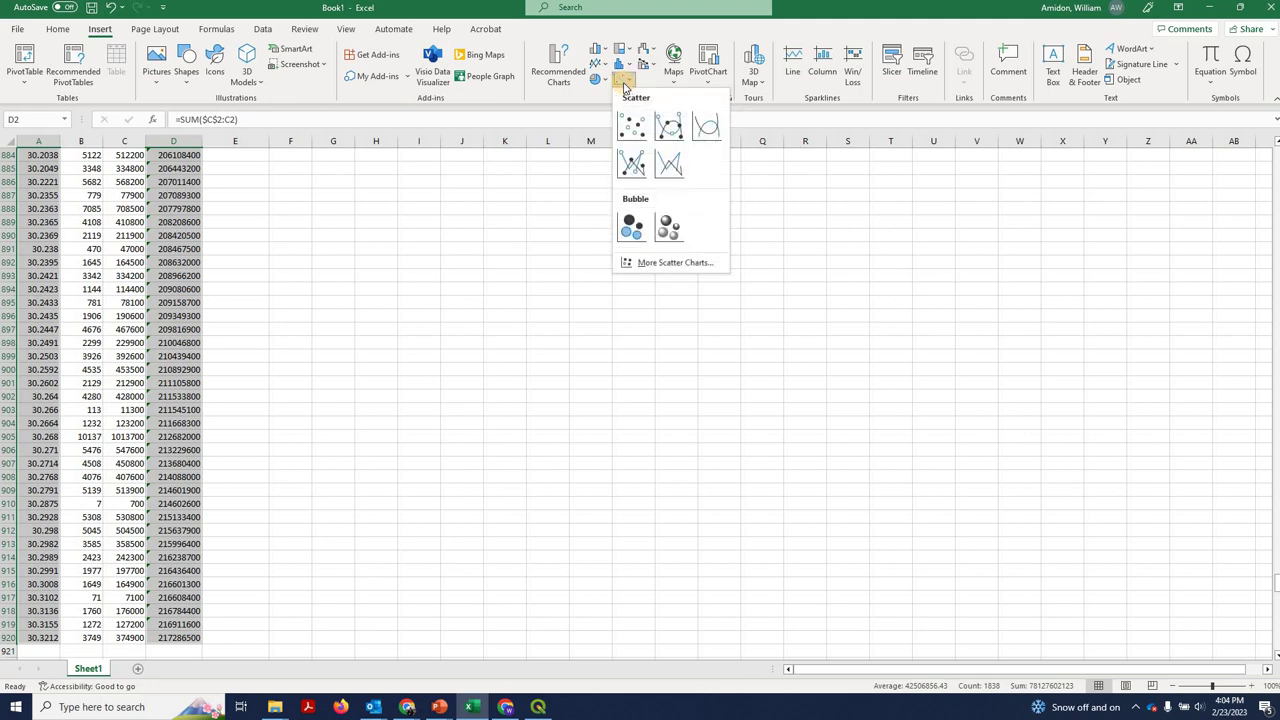
pyautogui.click(704, 121)
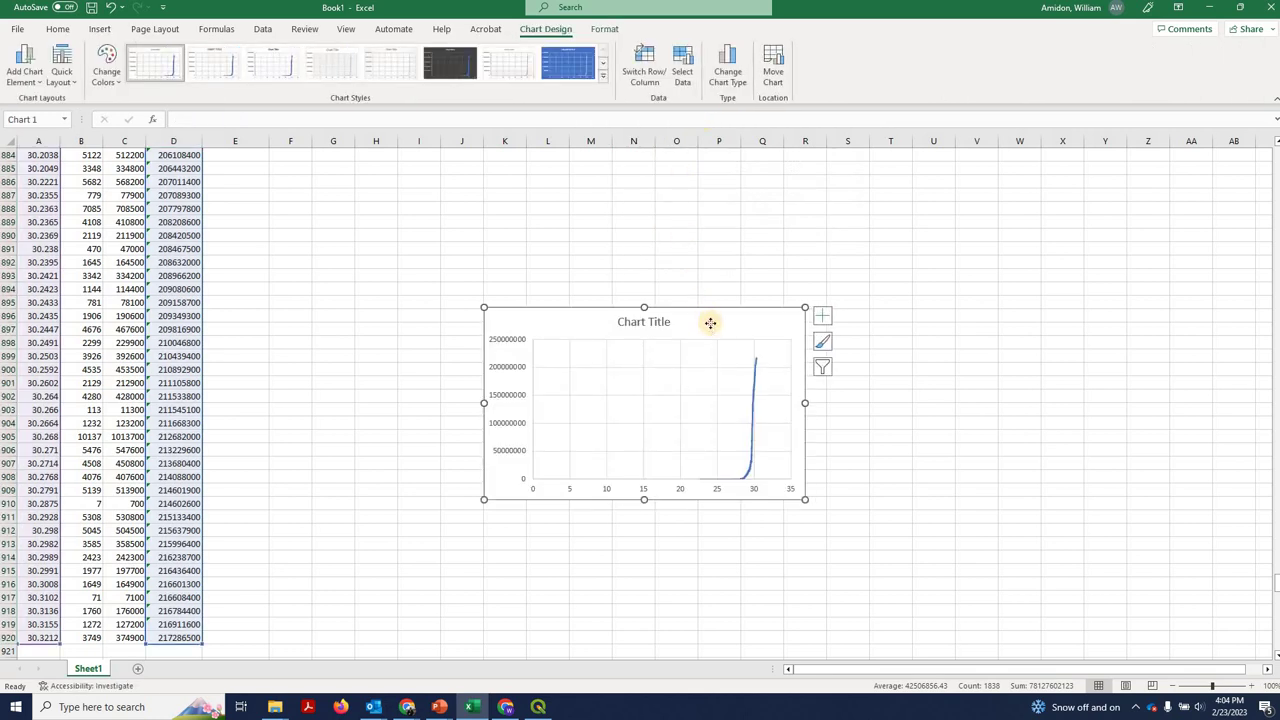
# - Move the chart up beside the data, make it taller, and select its temperature axis
pyautogui.moveTo(711, 323); pyautogui.dragTo(654, 214)
pyautogui.moveTo(750, 390); pyautogui.dragTo(760, 482)
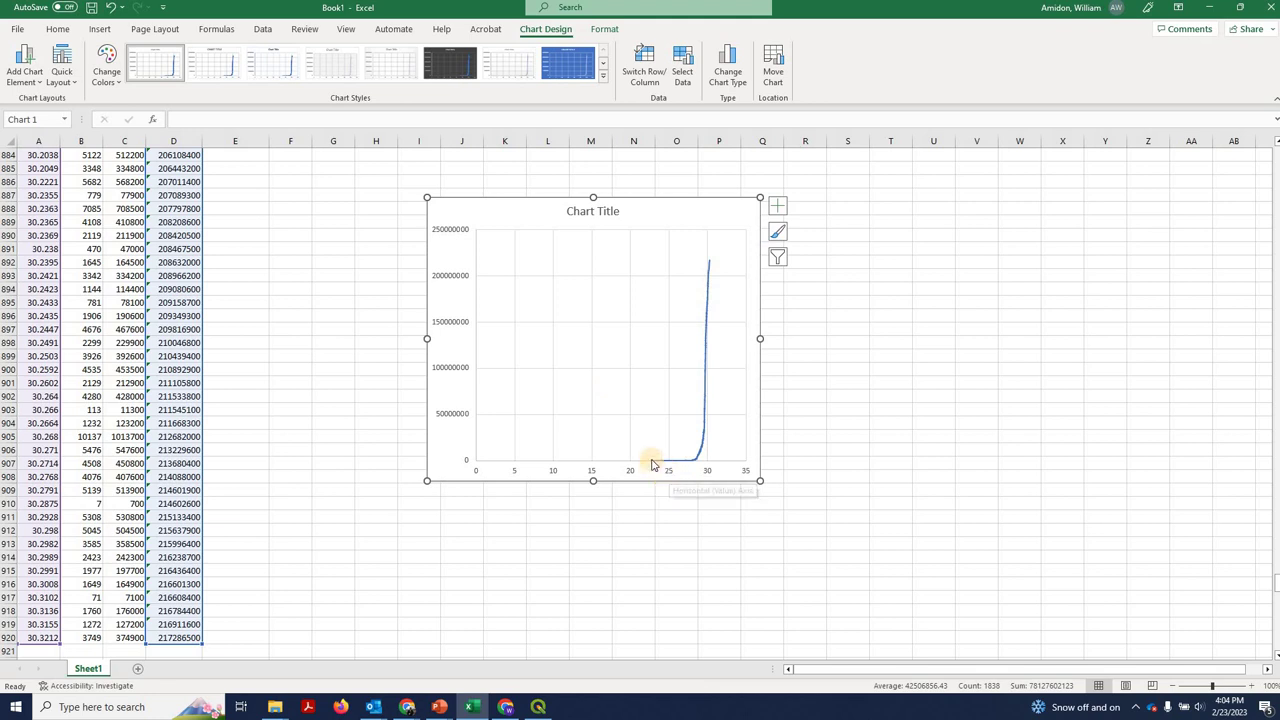
pyautogui.moveTo(651, 463)
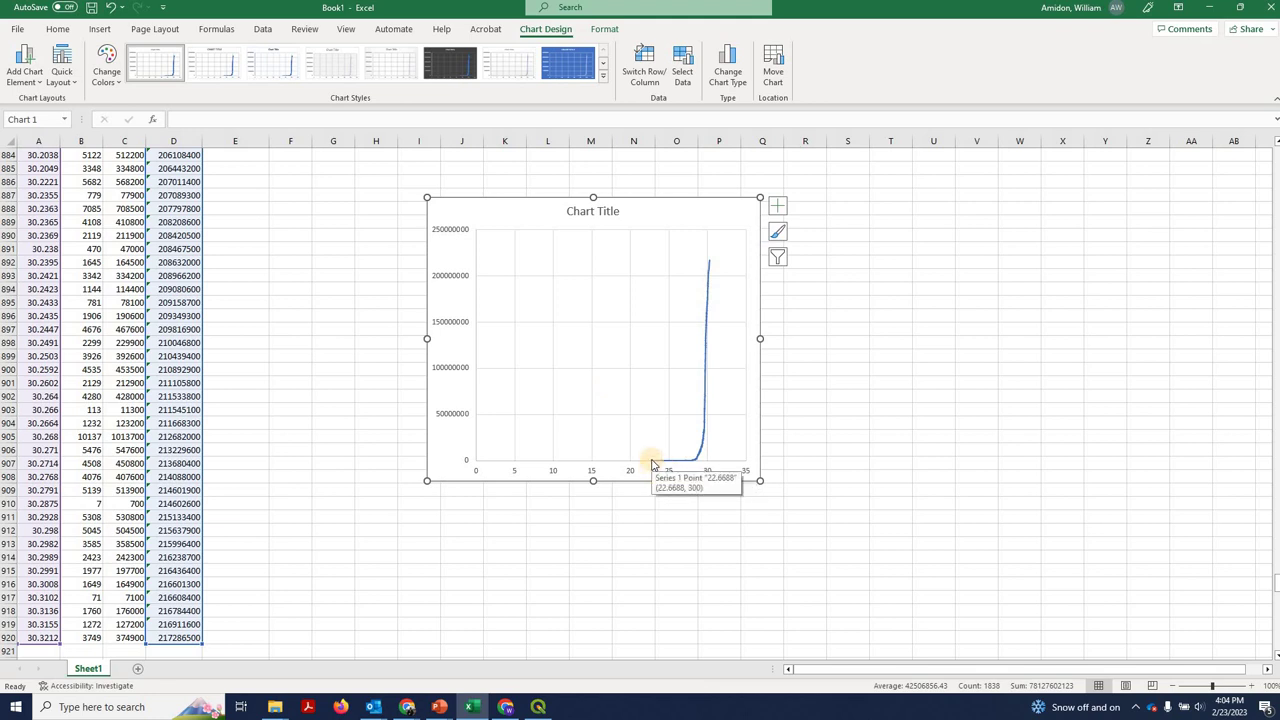
pyautogui.click(707, 477)
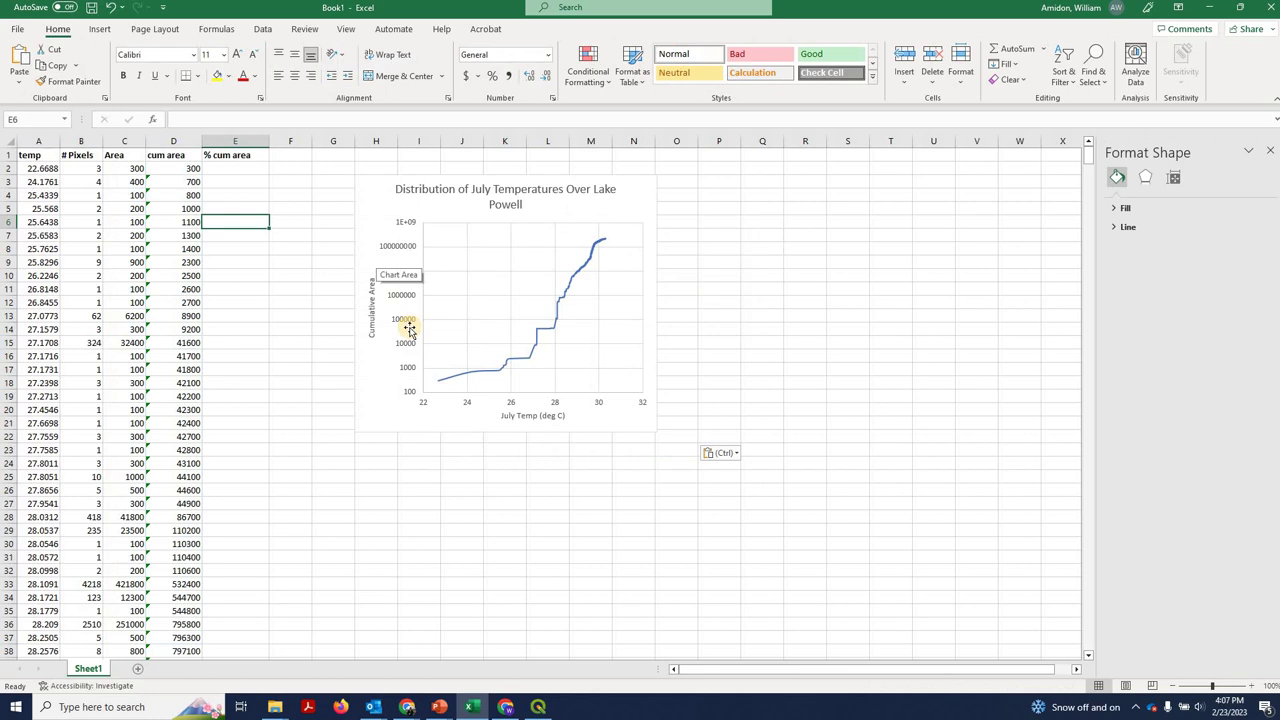
pyautogui.click(400, 290)
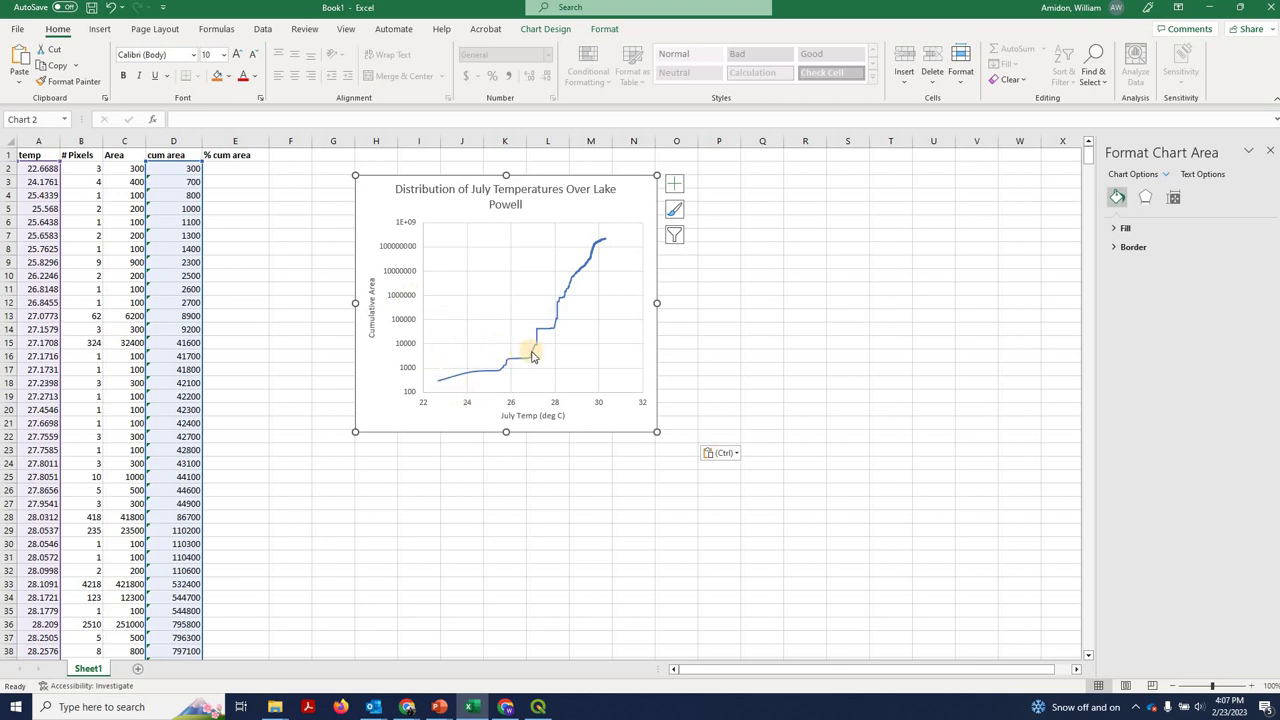
pyautogui.moveTo(533, 355)
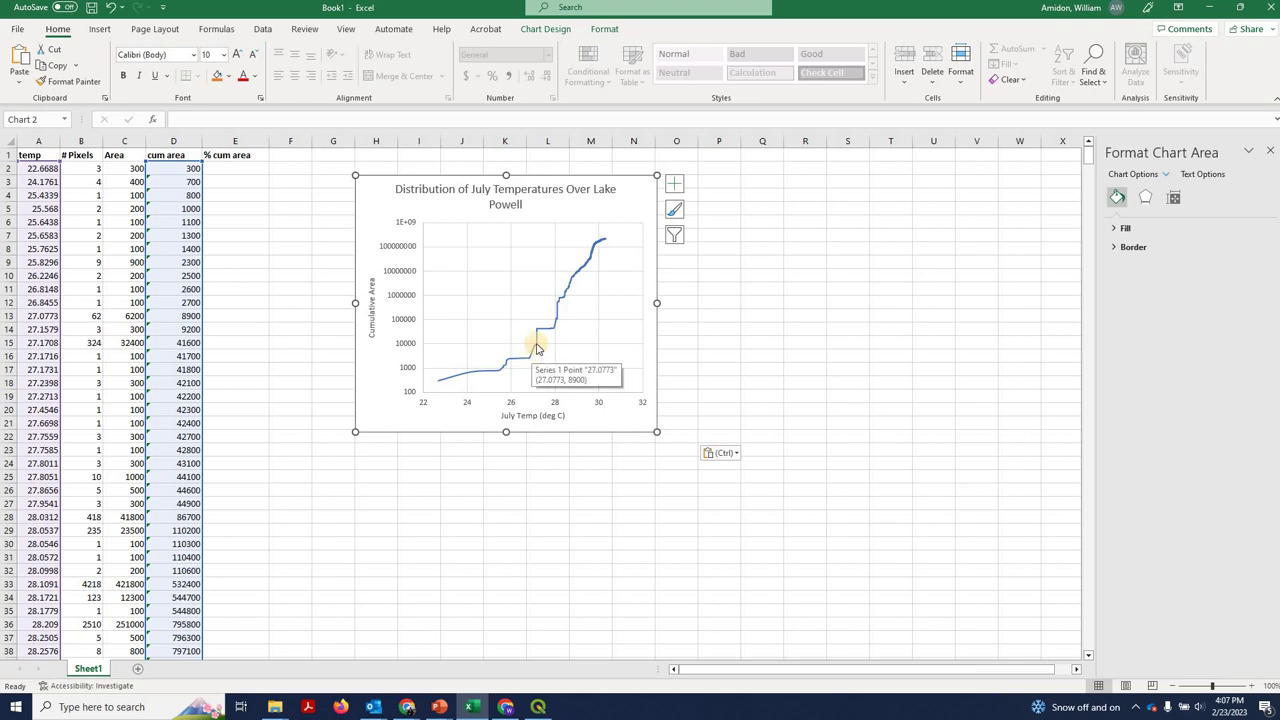
pyautogui.moveTo(551, 333)
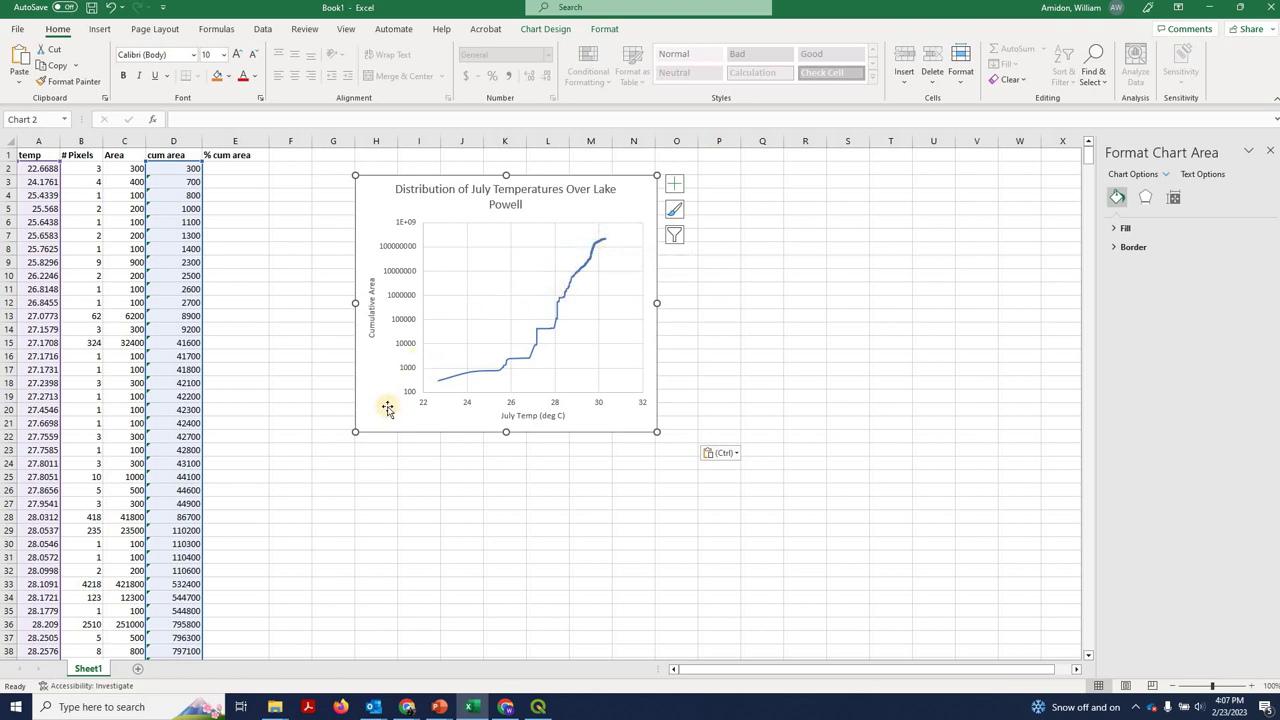
pyautogui.click(301, 218)
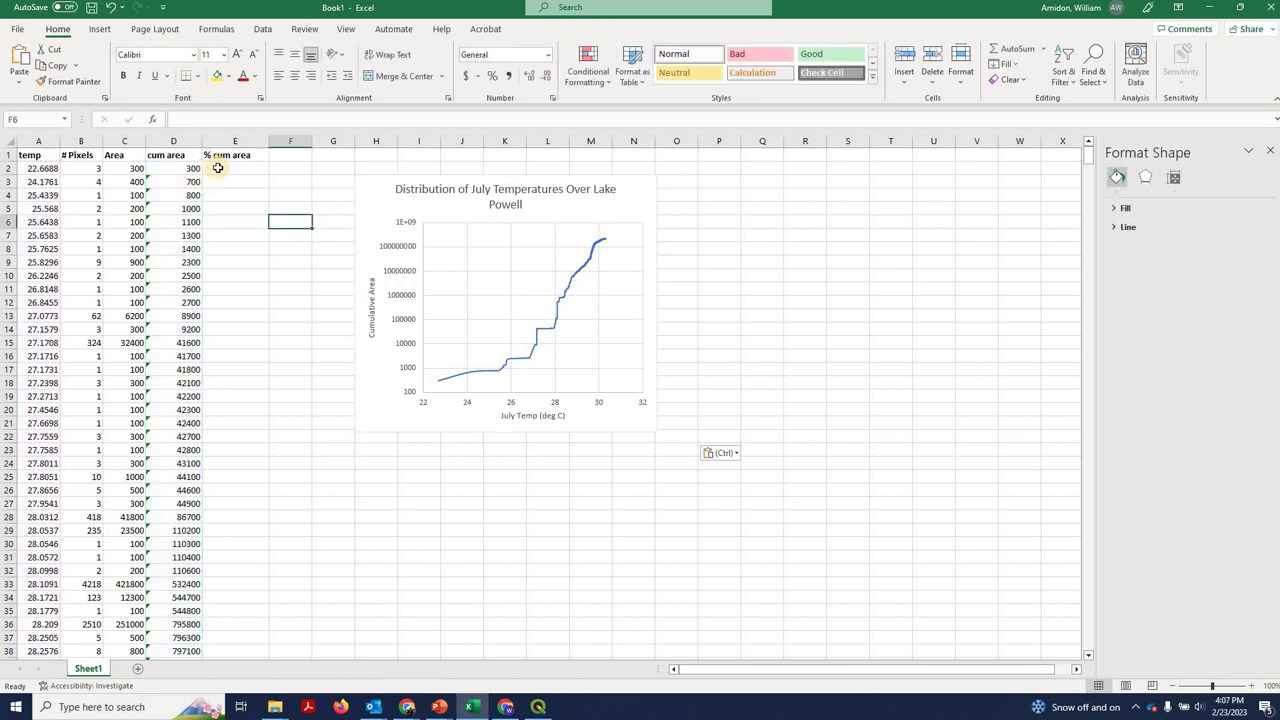
# - Start E2's formula with a copy of D2's running cumulative sum formula
pyautogui.doubleClick(217, 168)
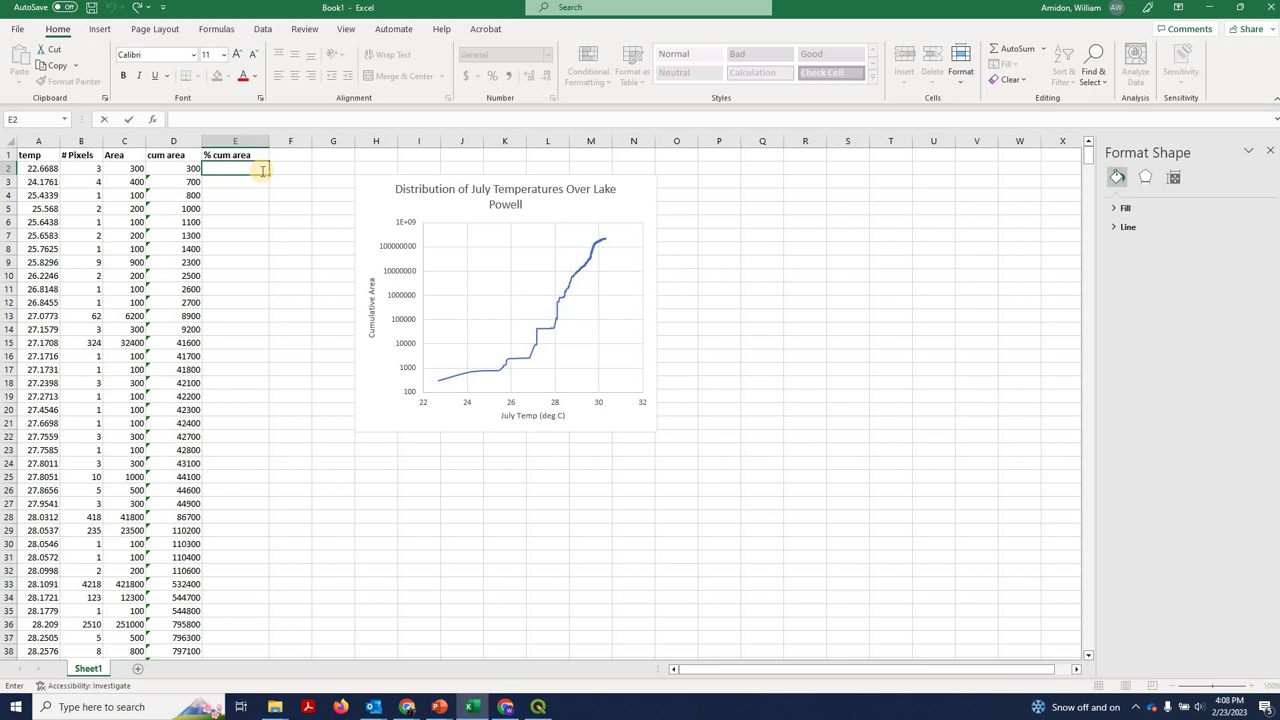
pyautogui.write('=')
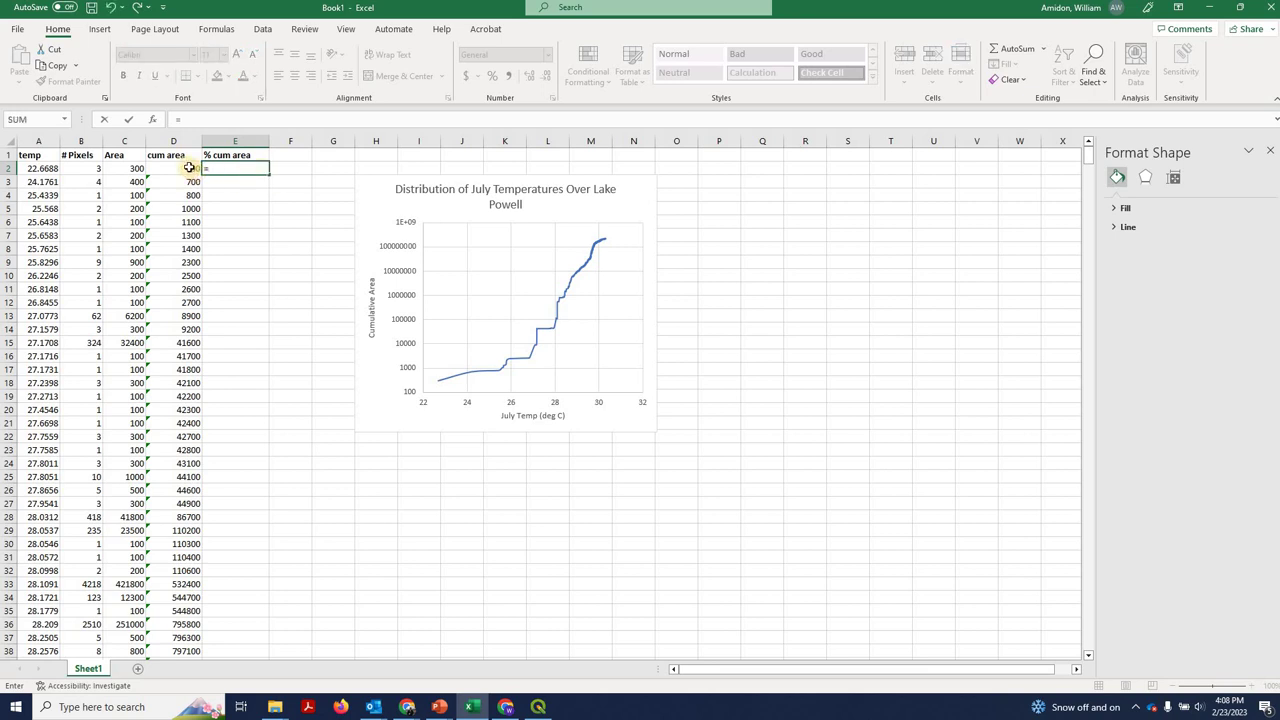
pyautogui.write('sum(')
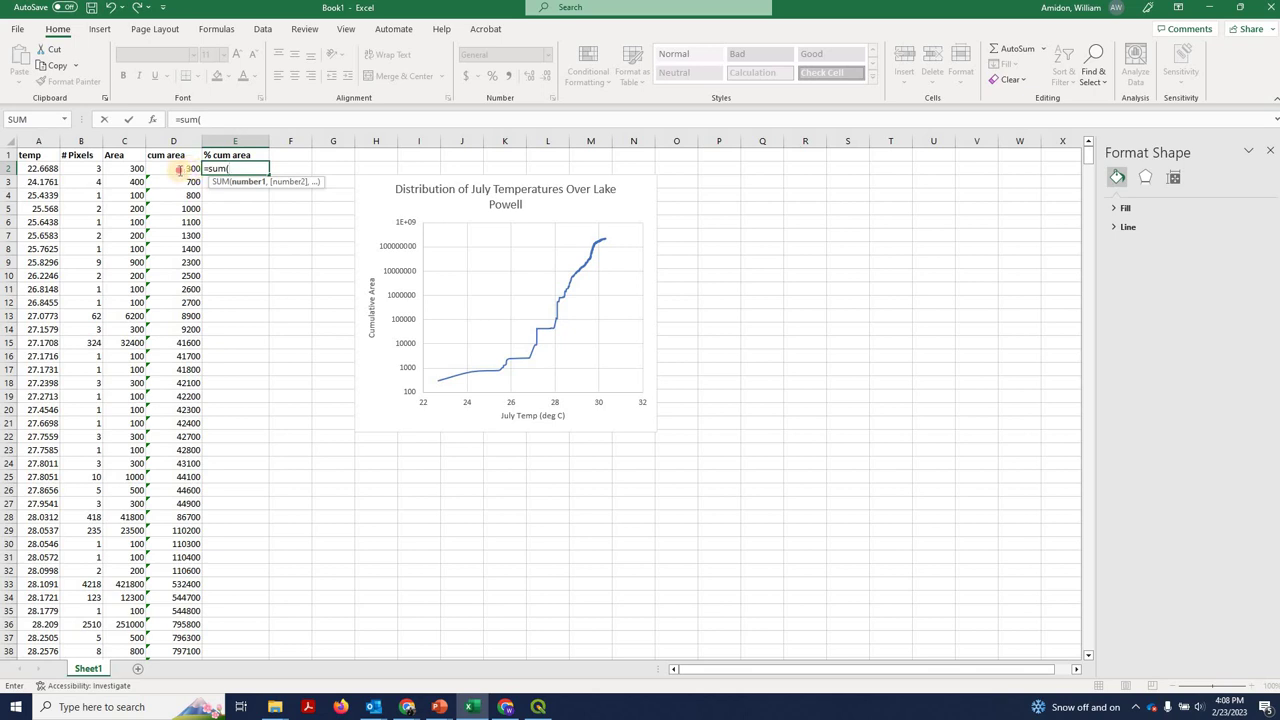
pyautogui.press('Escape')
pyautogui.press('Left')
pyautogui.press('F2')
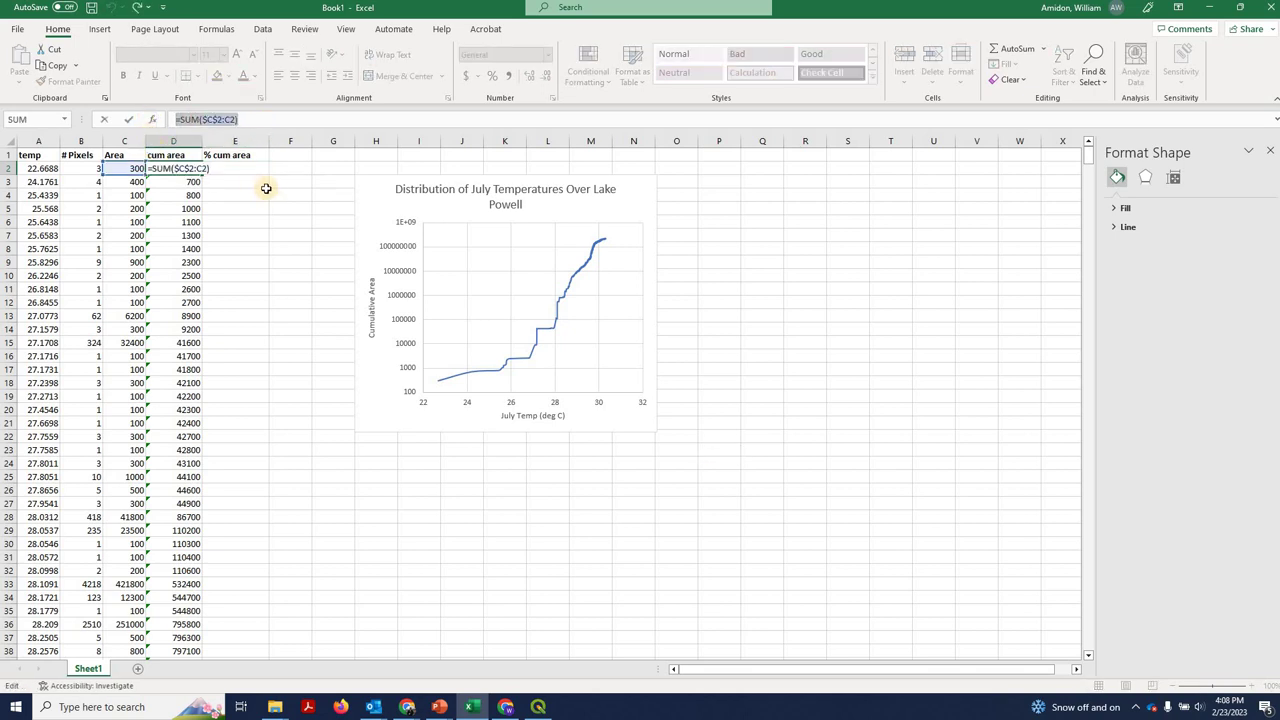
pyautogui.click(249, 168)
pyautogui.press('F2')
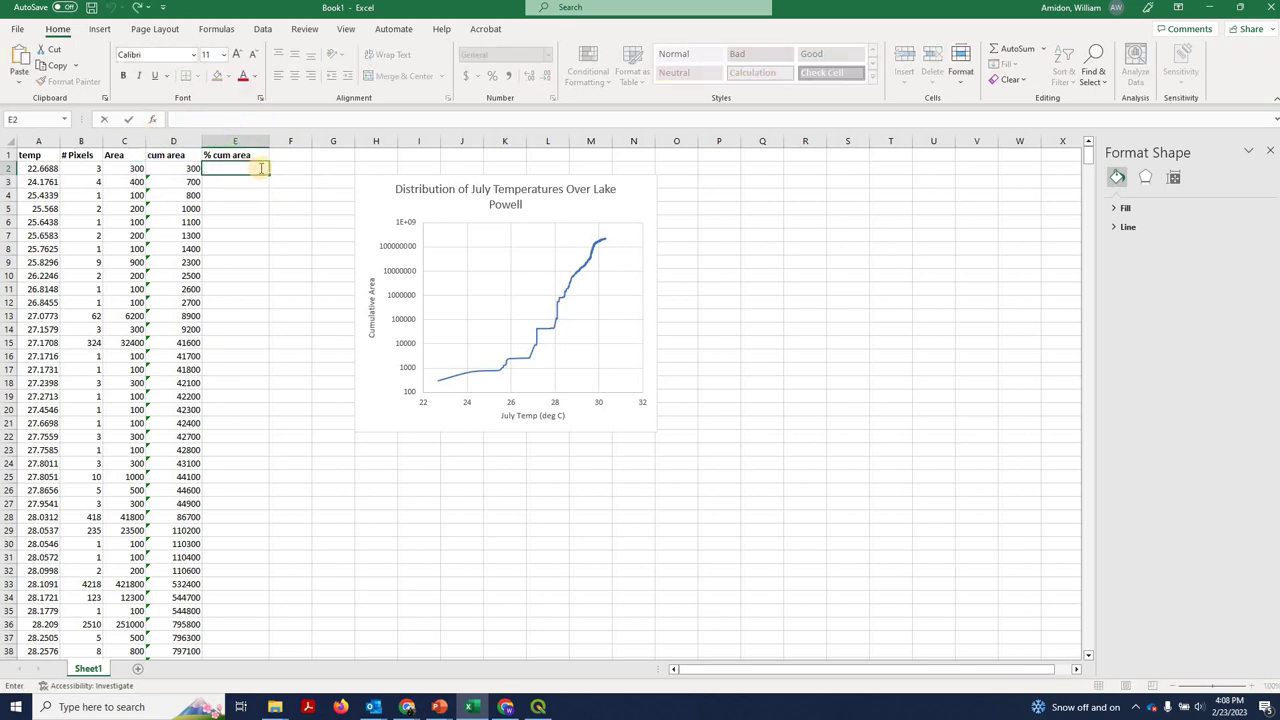
pyautogui.write('=SUM($C$2:C2)')
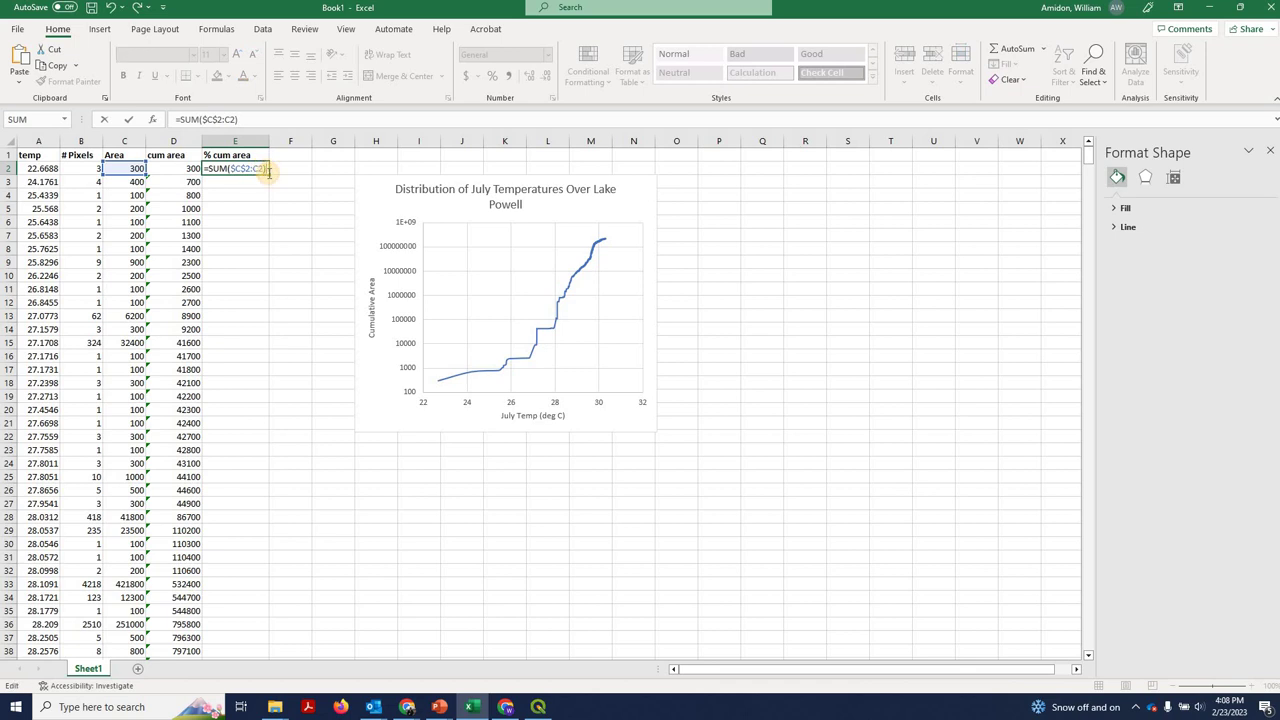
# - Divide by the absolute total SUM($C$2:$C$920), then fill the formula down column E
pyautogui.write('/sum(')
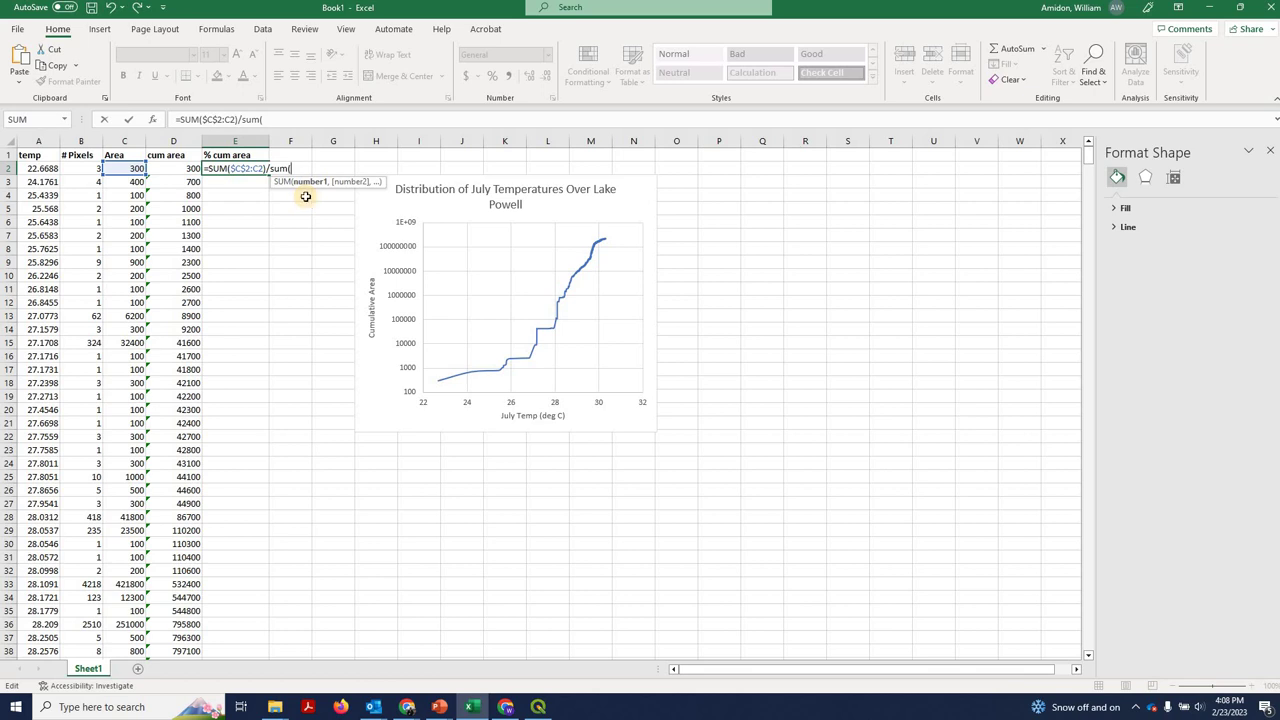
pyautogui.write('C3:')
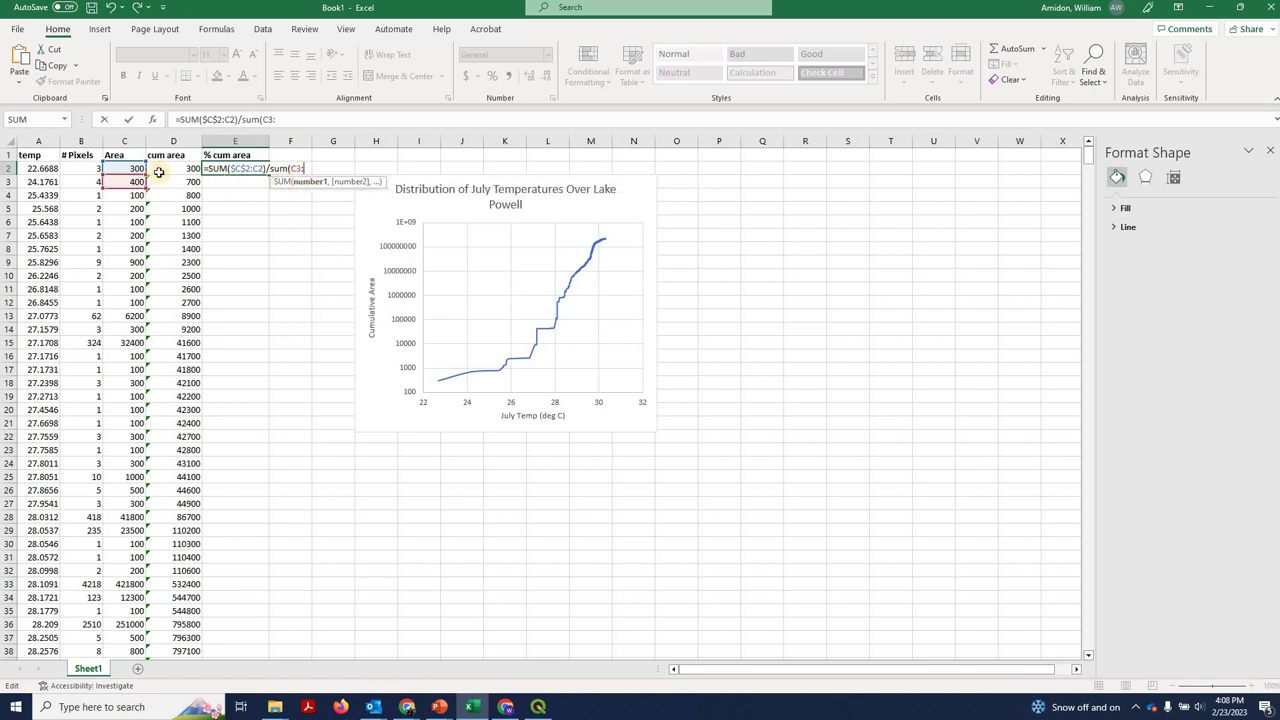
pyautogui.moveTo(125, 168); pyautogui.dragTo(228, 548)
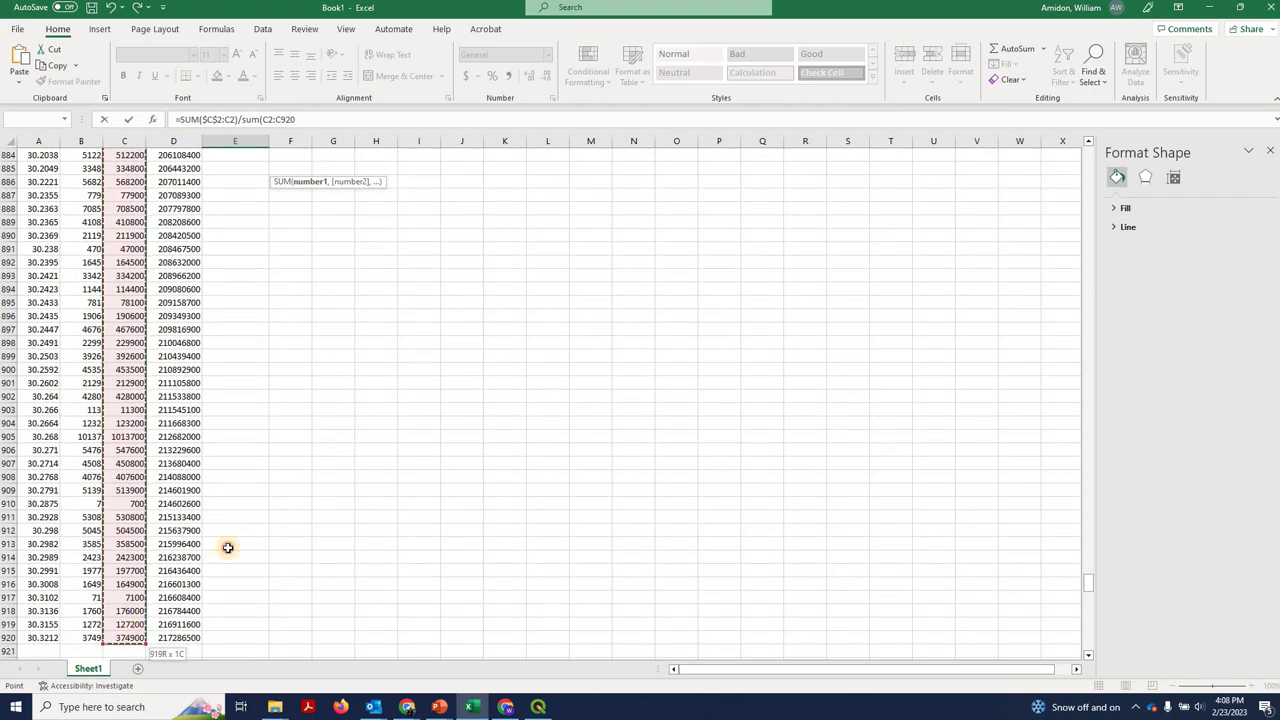
pyautogui.moveTo(1092, 580); pyautogui.dragTo(1092, 141)
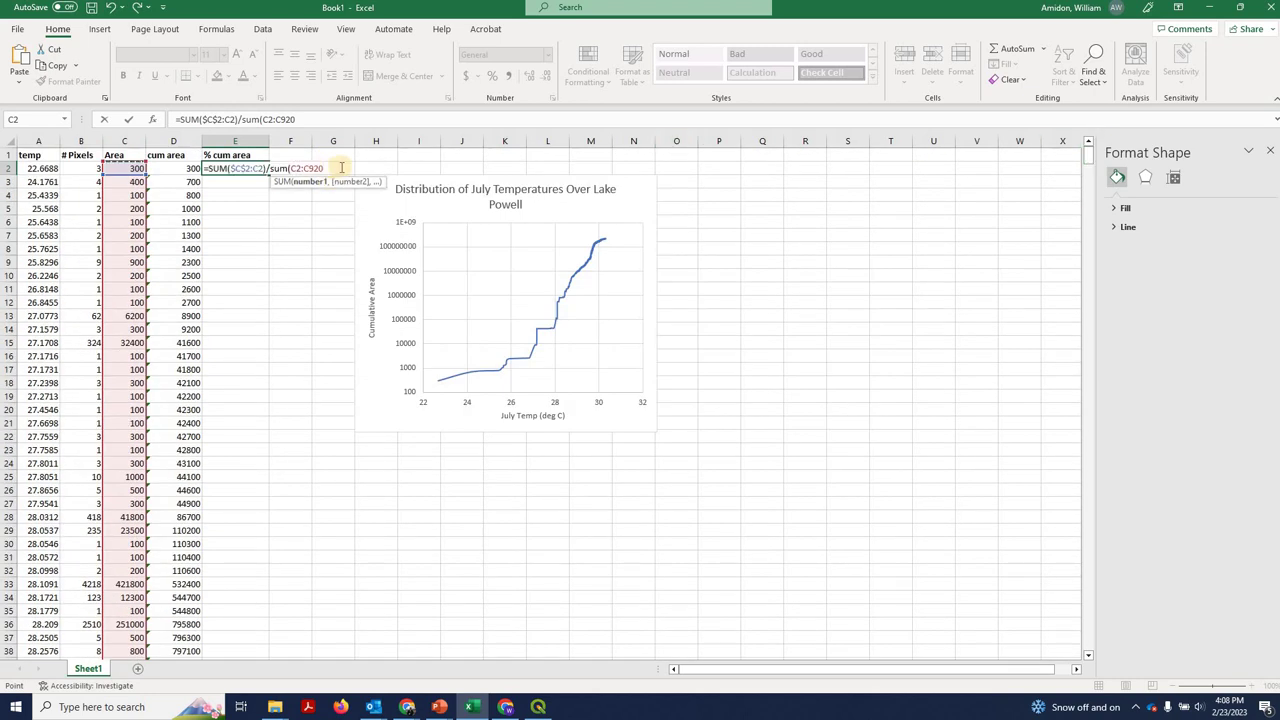
pyautogui.write(')')
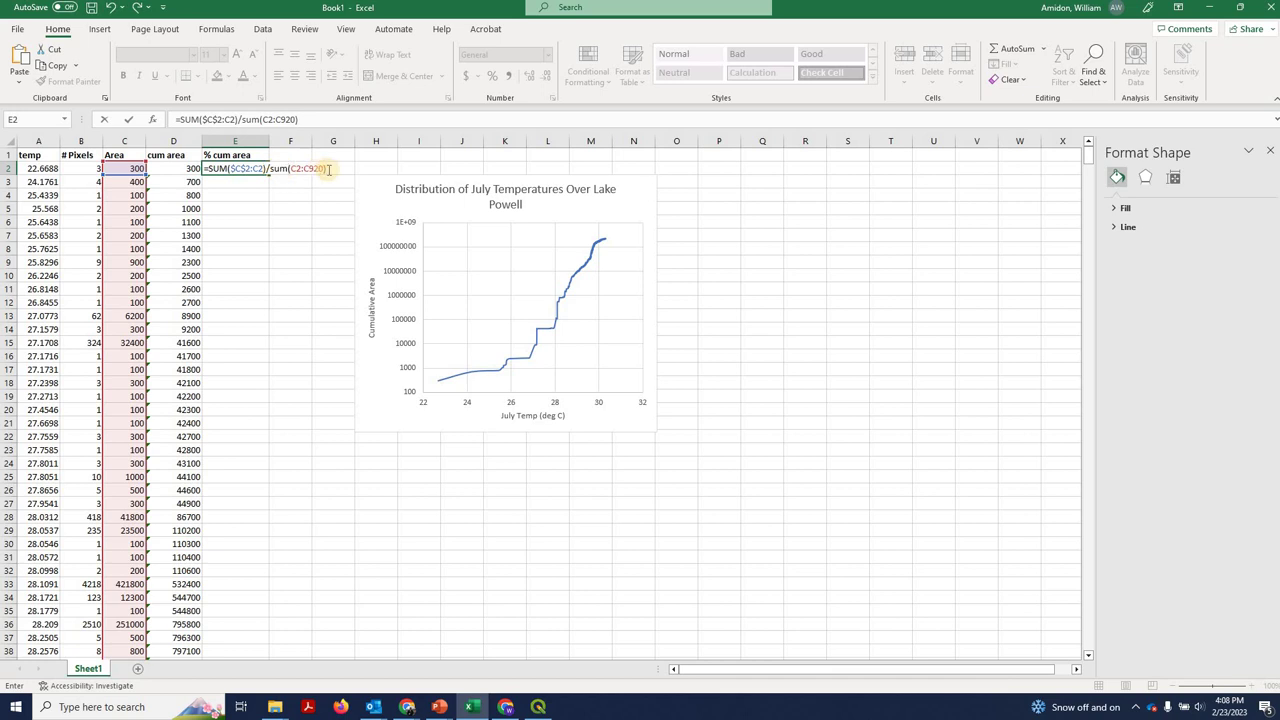
pyautogui.click(297, 168)
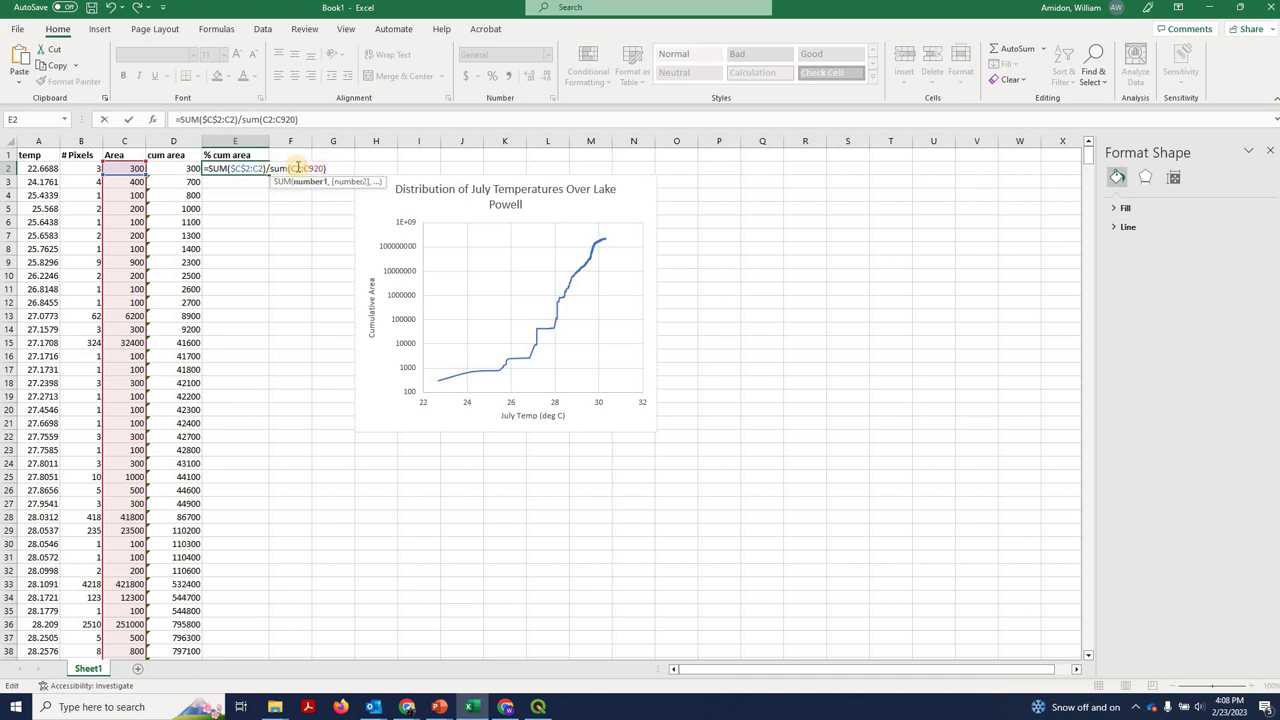
pyautogui.press('F4')
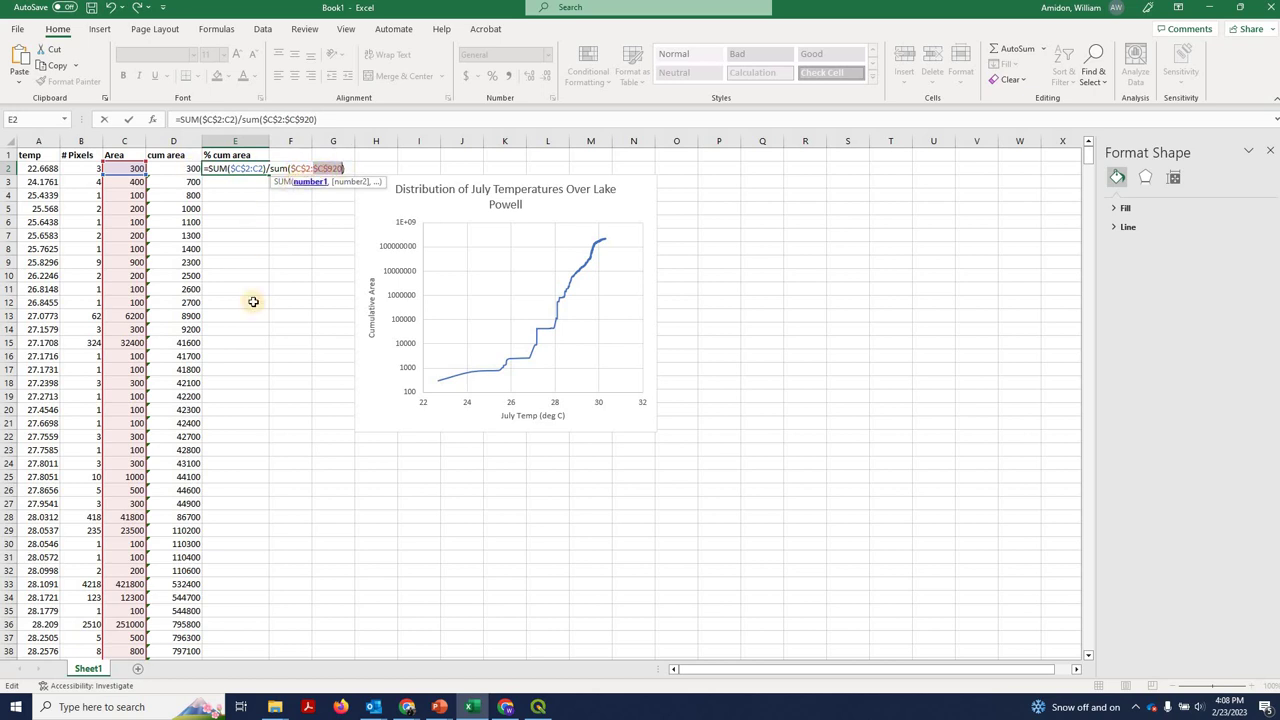
pyautogui.hotkey('ctrl', 'Return')
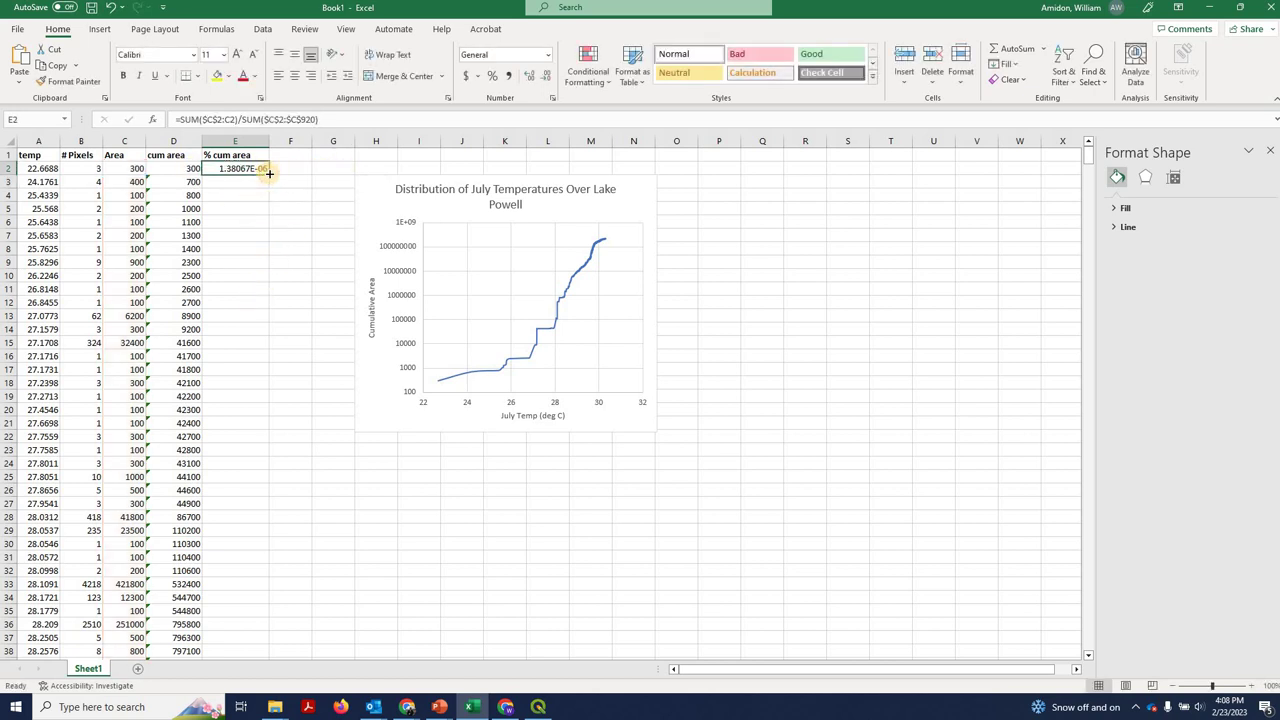
pyautogui.doubleClick(269, 173)
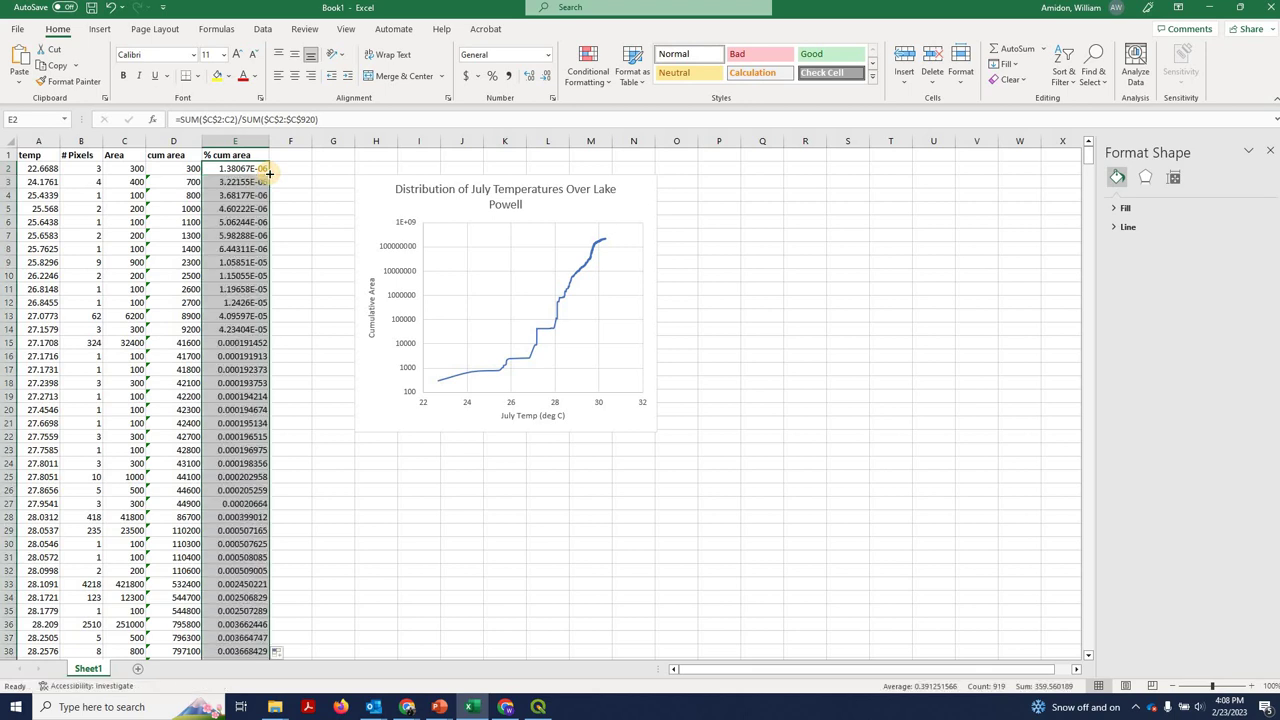
# - Format column E as two-decimal Number values, centered
pyautogui.click(550, 58)
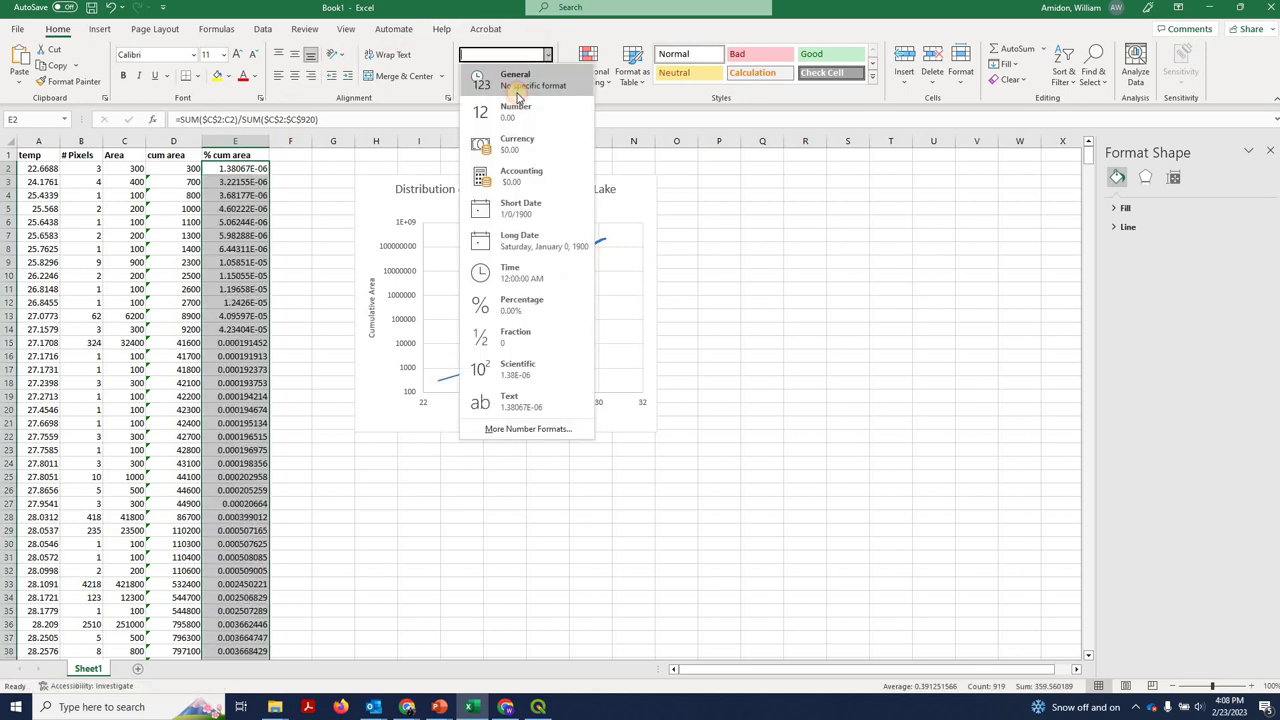
pyautogui.click(515, 104)
pyautogui.click(293, 78)
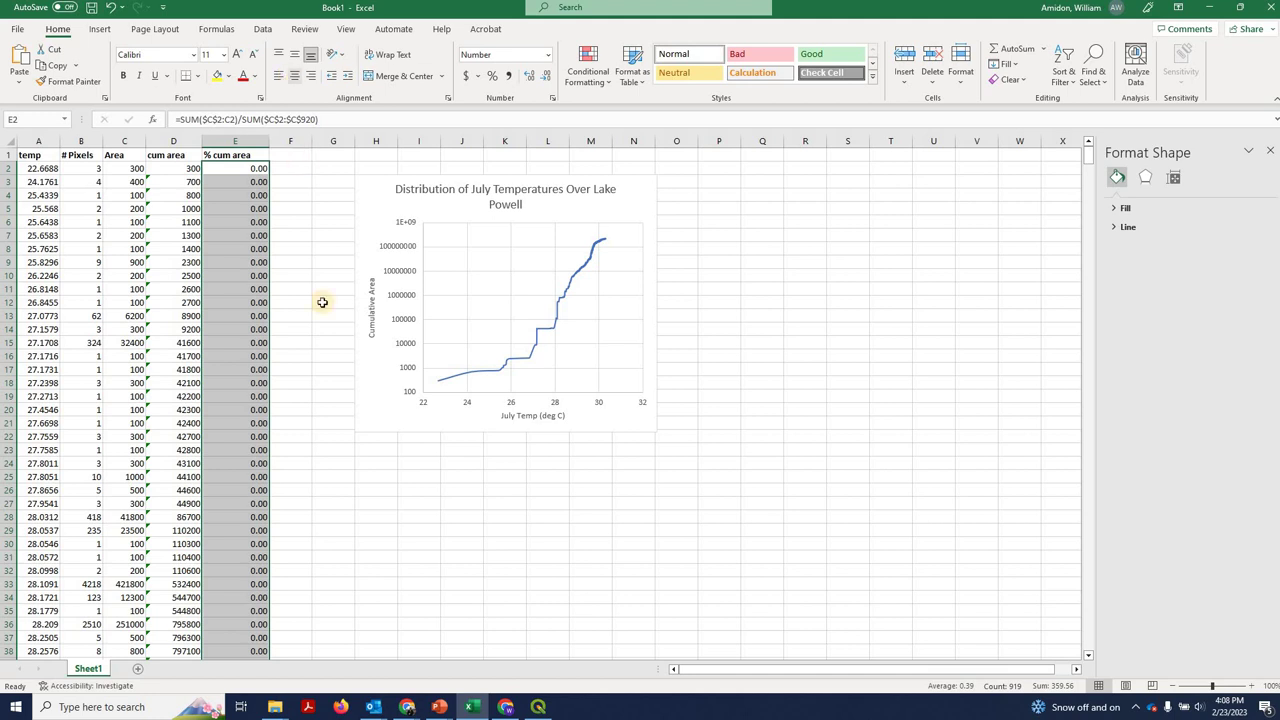
# - Scroll down to confirm % cum area reaches 0.50 at temp 29.762 in row 556
pyautogui.moveTo(1088, 158); pyautogui.dragTo(1083, 414)
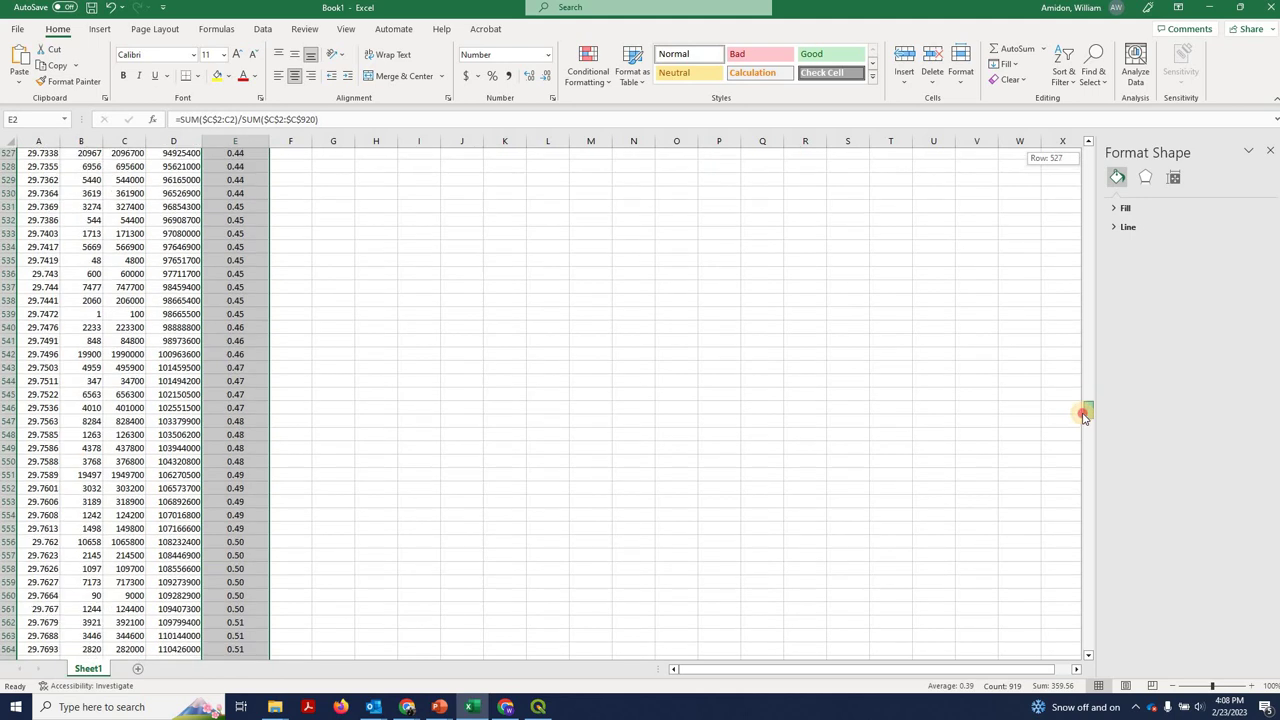
pyautogui.click(230, 541)
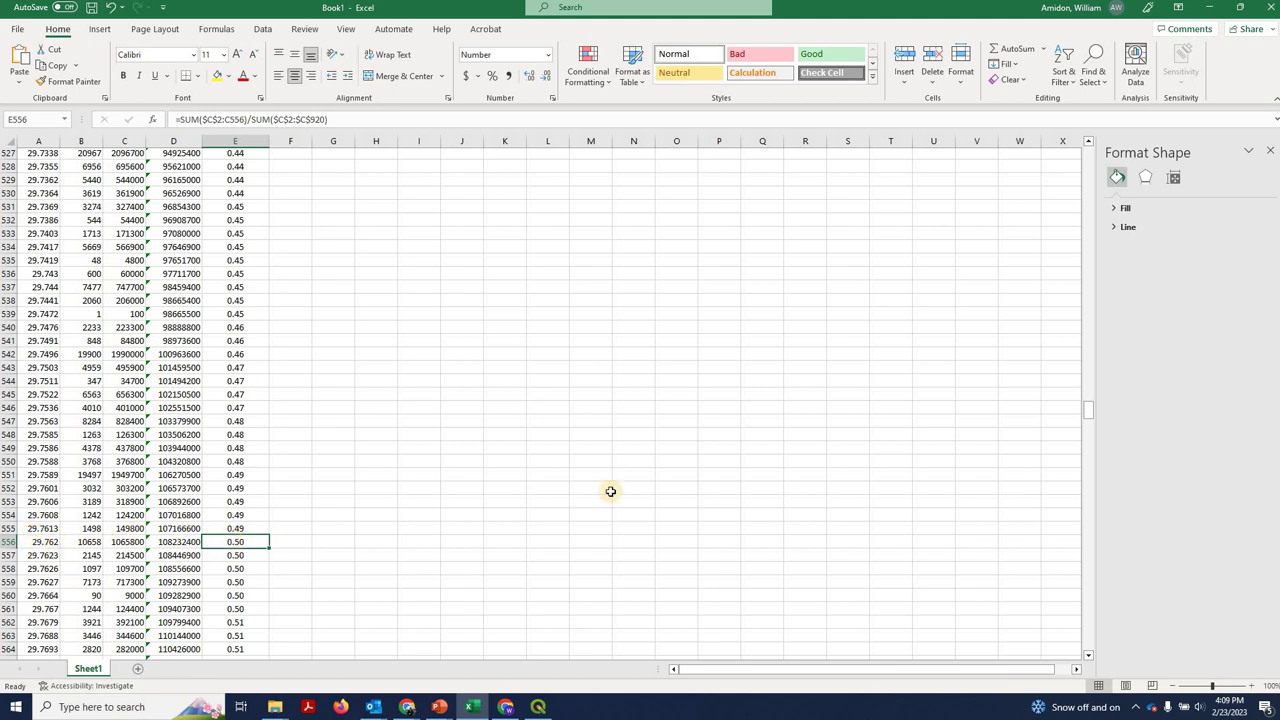
pyautogui.moveTo(1088, 408); pyautogui.dragTo(1088, 135)
pyautogui.click(403, 217)
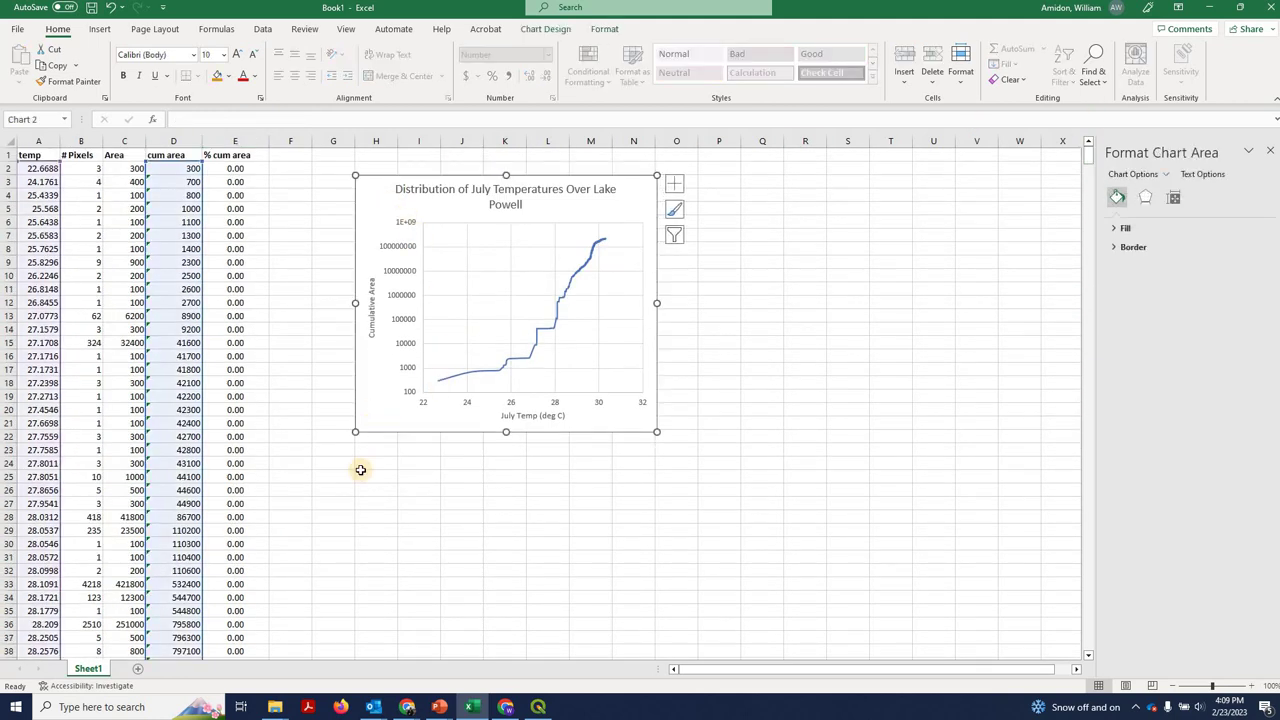
# - Paste a copy of the chart at H23 and point its series at the % cum area column
pyautogui.click(379, 445)
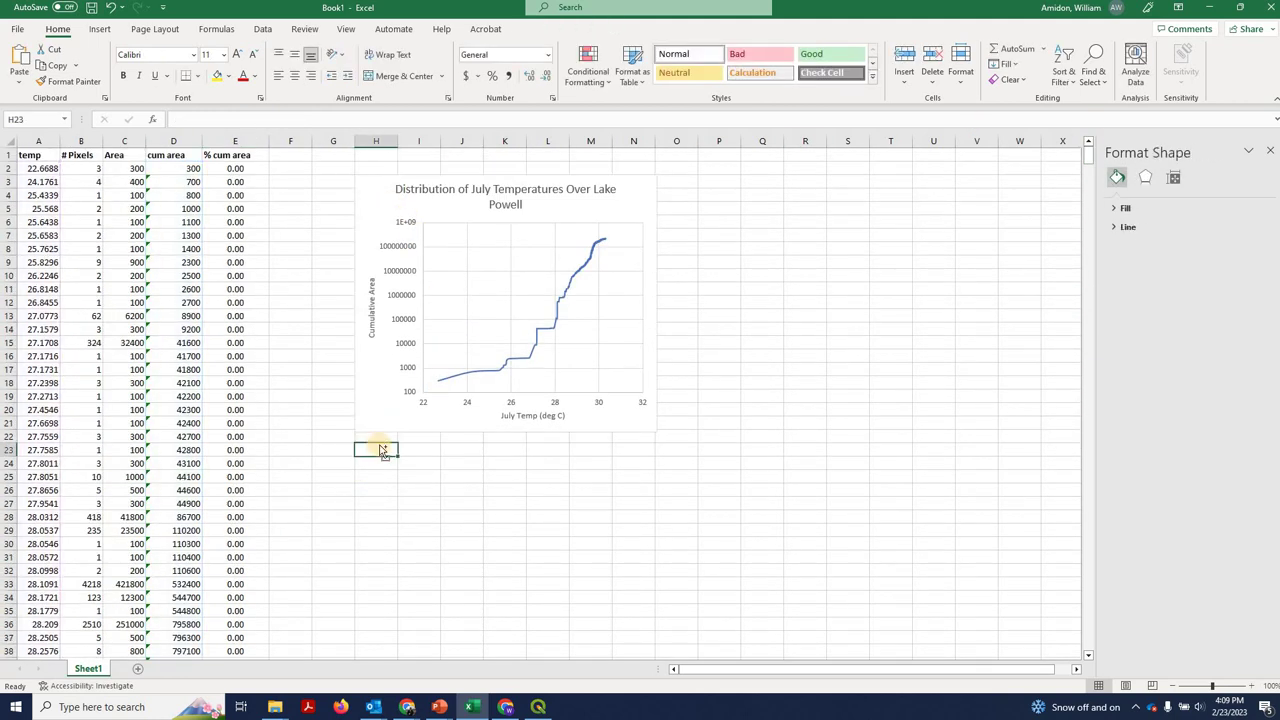
pyautogui.hotkey('ctrl', 'v')
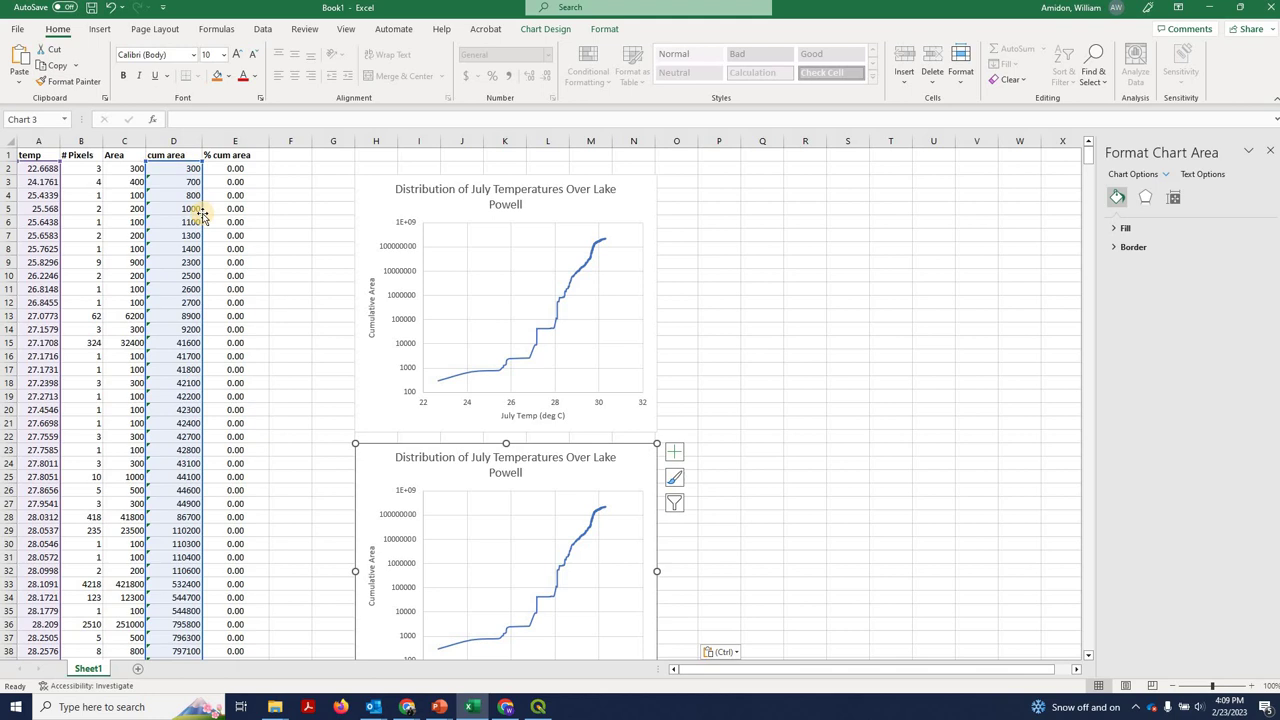
pyautogui.keyDown('ctrl'); pyautogui.click(364, 449); pyautogui.keyUp('ctrl')
pyautogui.click(356, 428)
pyautogui.moveTo(245, 303); pyautogui.dragTo(246, 301)
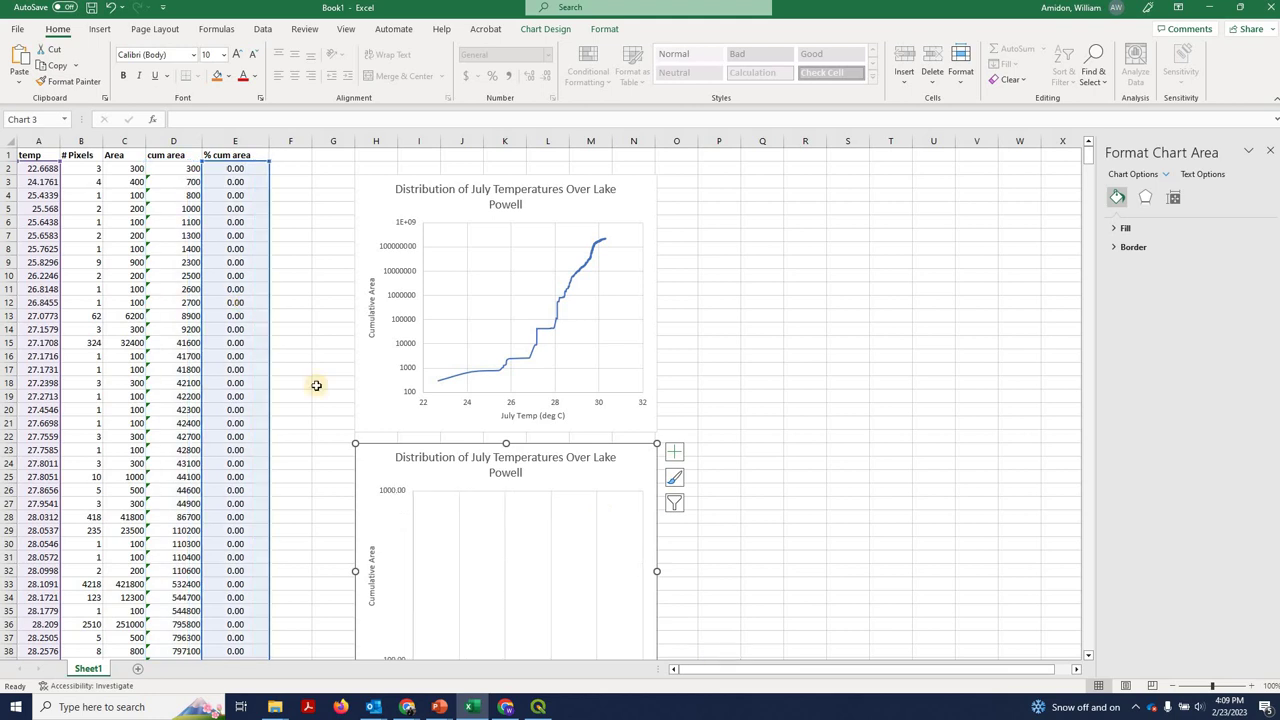
pyautogui.scroll(-3, 384, 371)
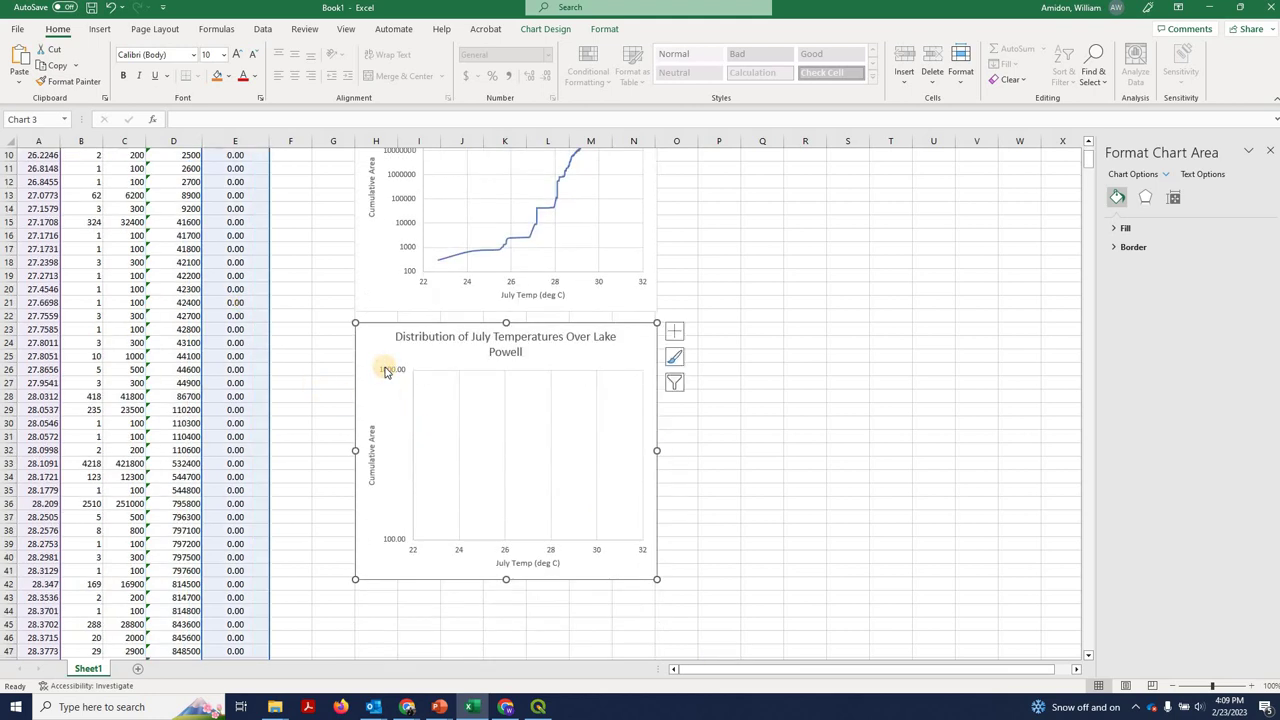
# - Reset the copied chart's vertical axis minimum to Auto
pyautogui.rightClick(386, 371)
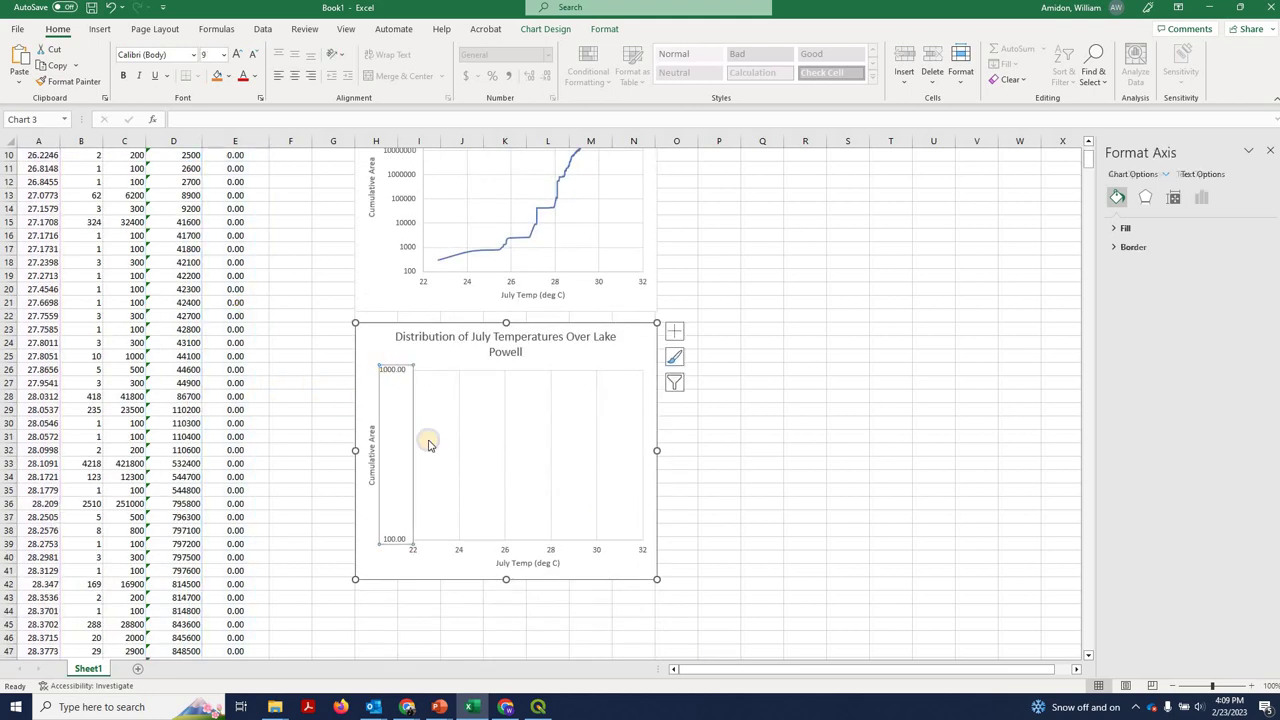
pyautogui.click(1250, 272)
pyautogui.click(1252, 260)
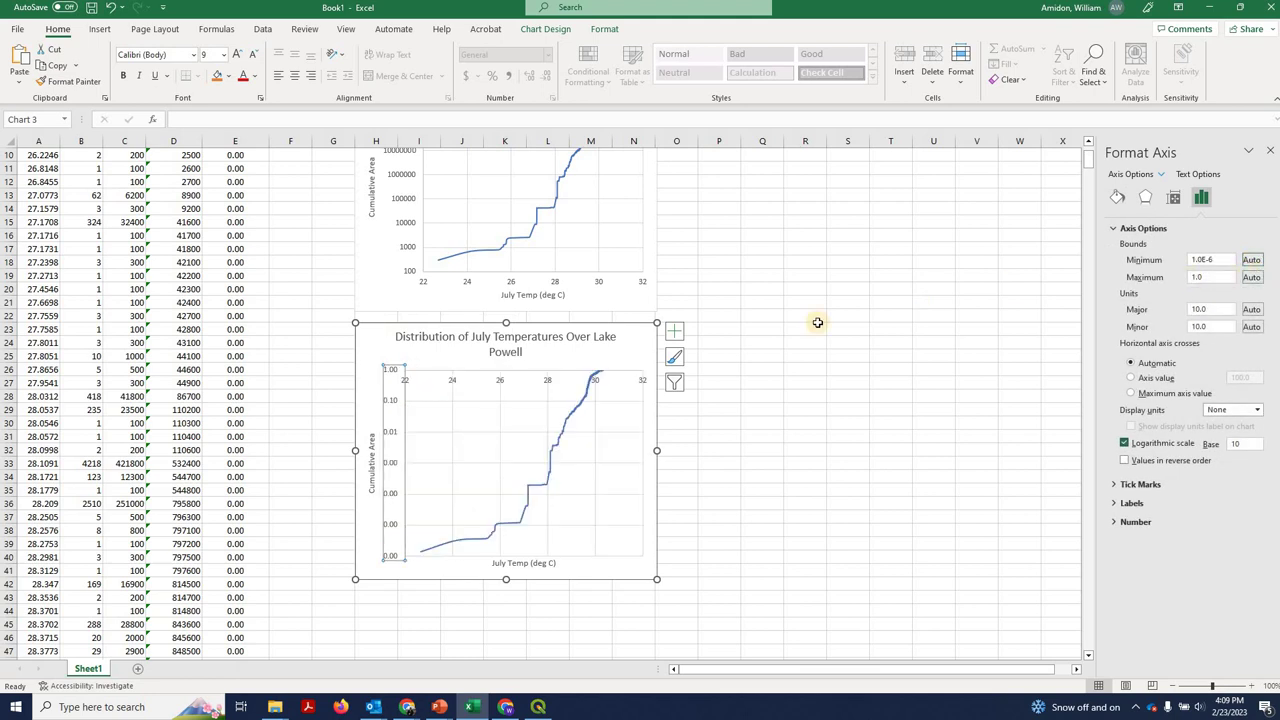
# - Rename the vertical axis title to 'Cumulative percent Area'
pyautogui.click(372, 488)
pyautogui.moveTo(370, 432); pyautogui.dragTo(372, 494)
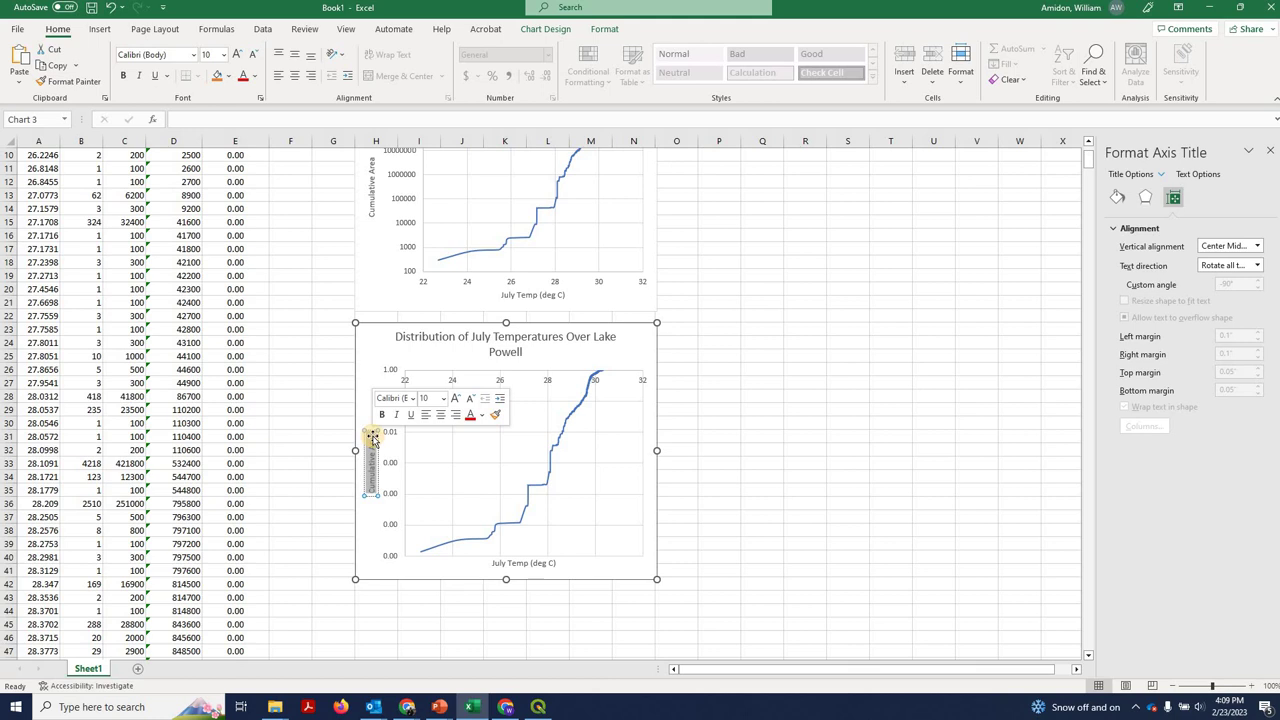
pyautogui.click(372, 437)
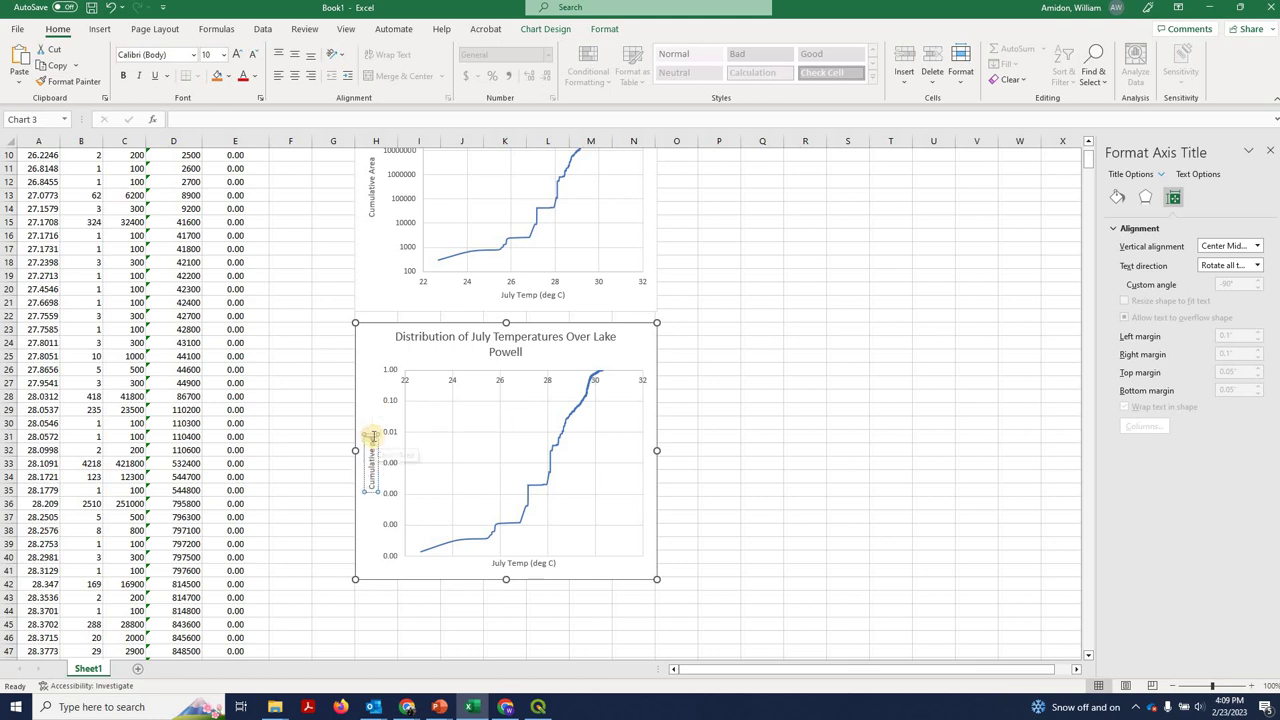
pyautogui.write('percent')
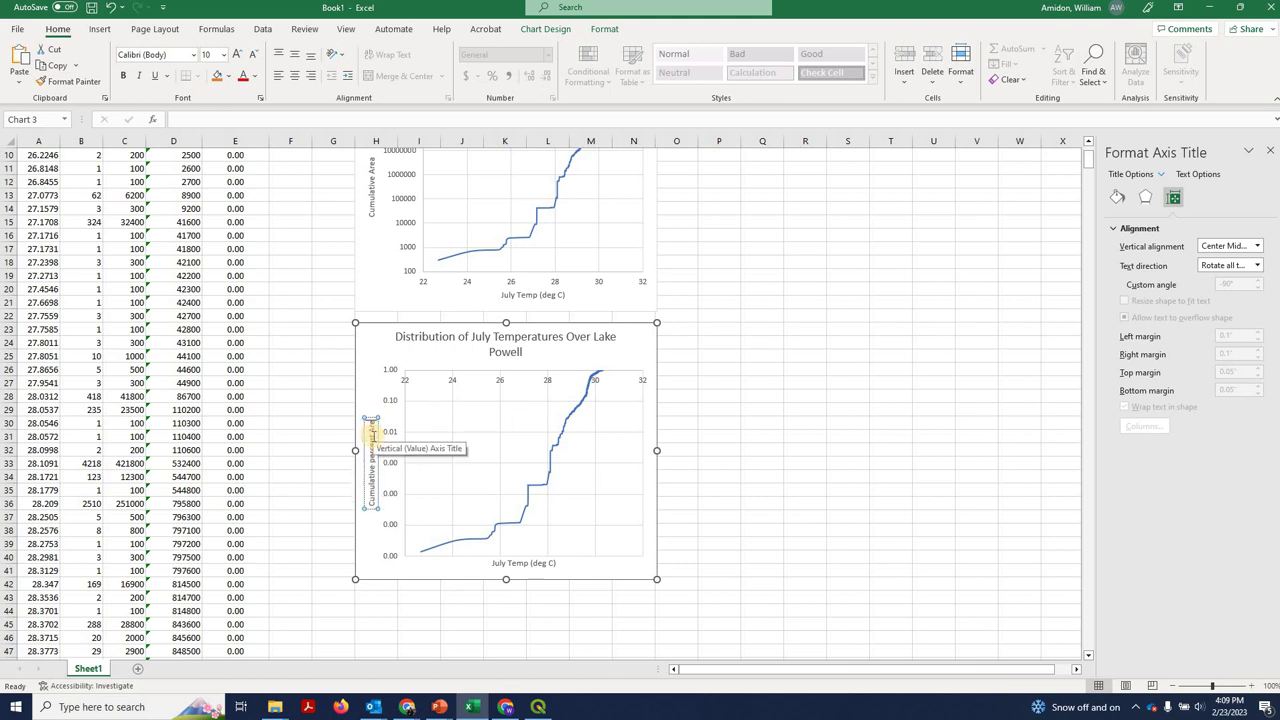
pyautogui.click(700, 410)
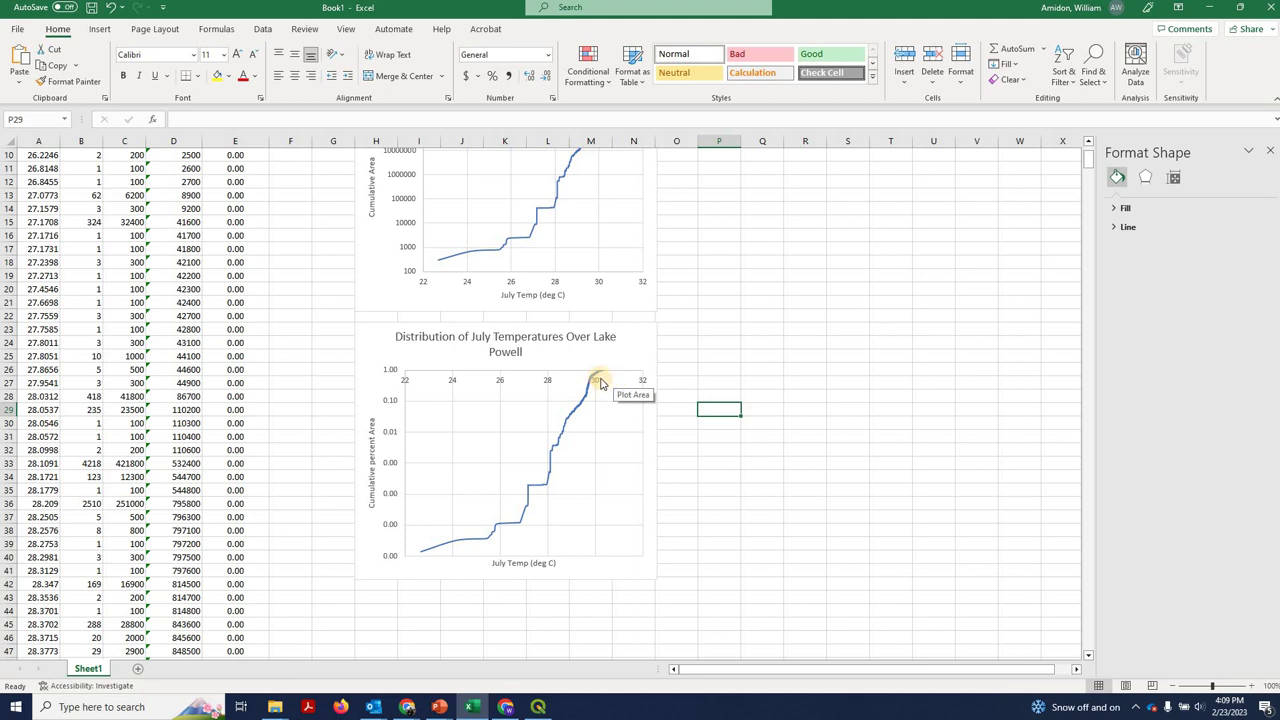
pyautogui.moveTo(598, 377)
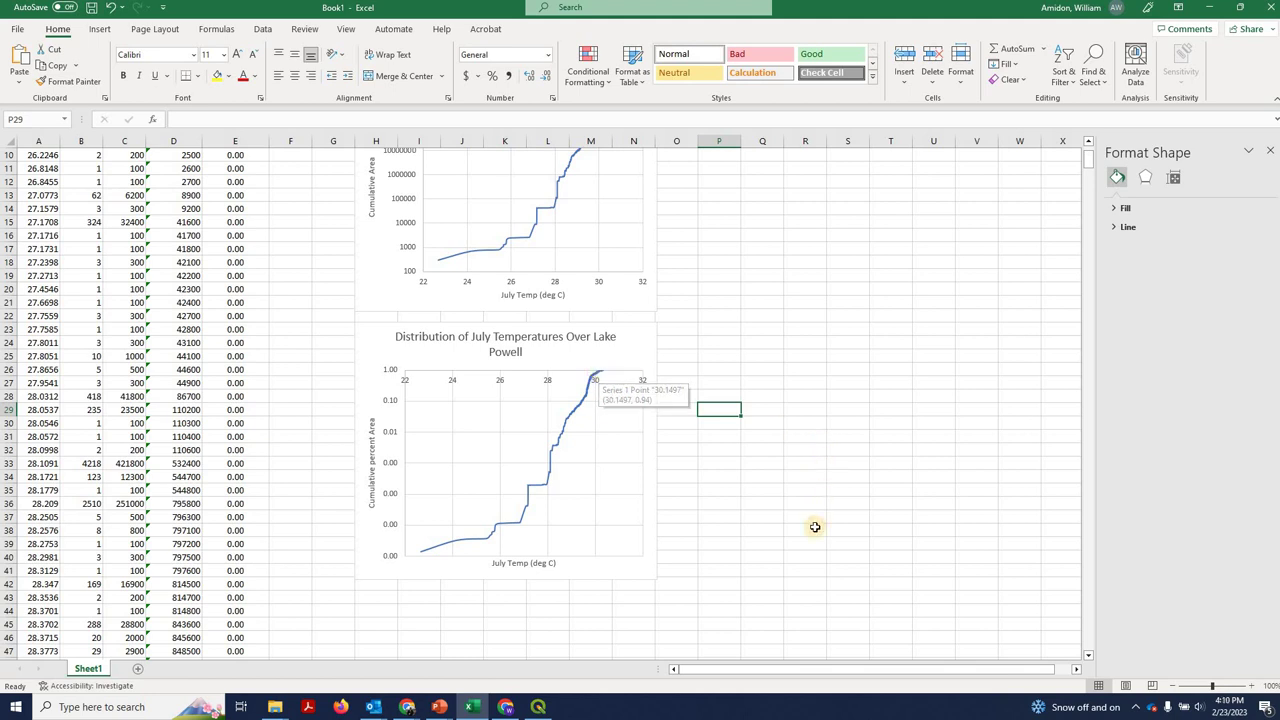
pyautogui.scroll(3, 608, 449)
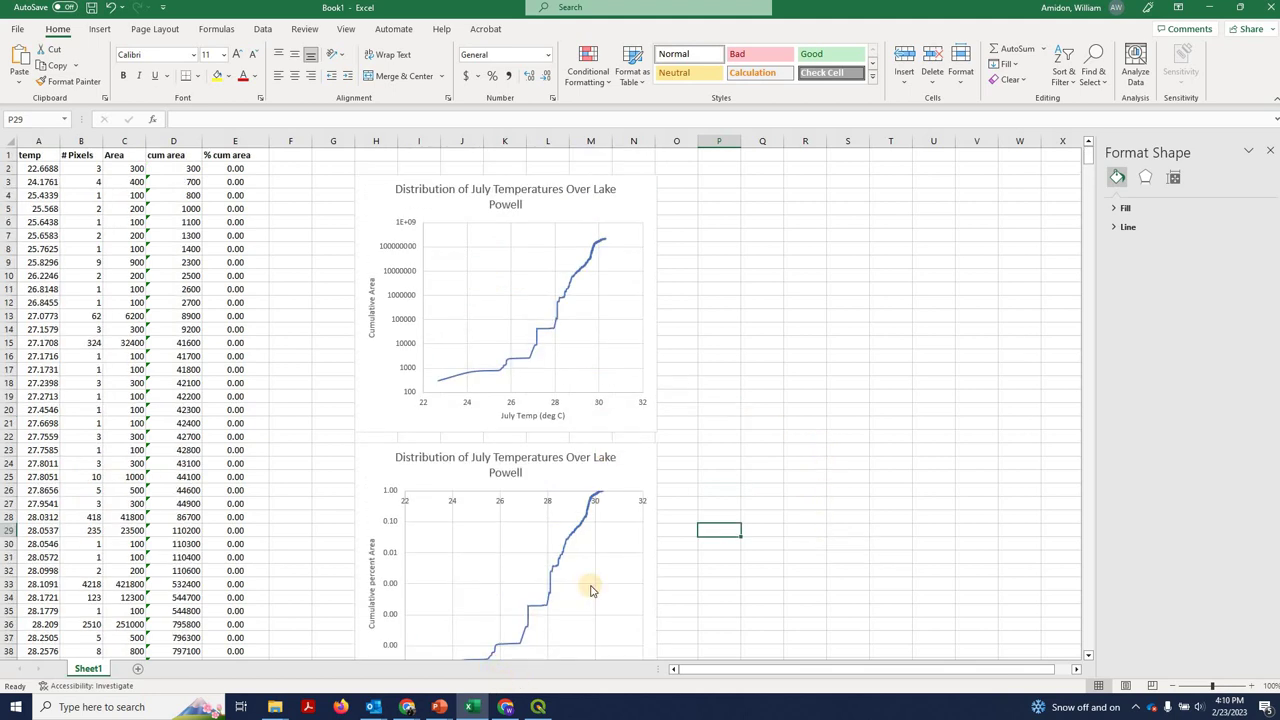